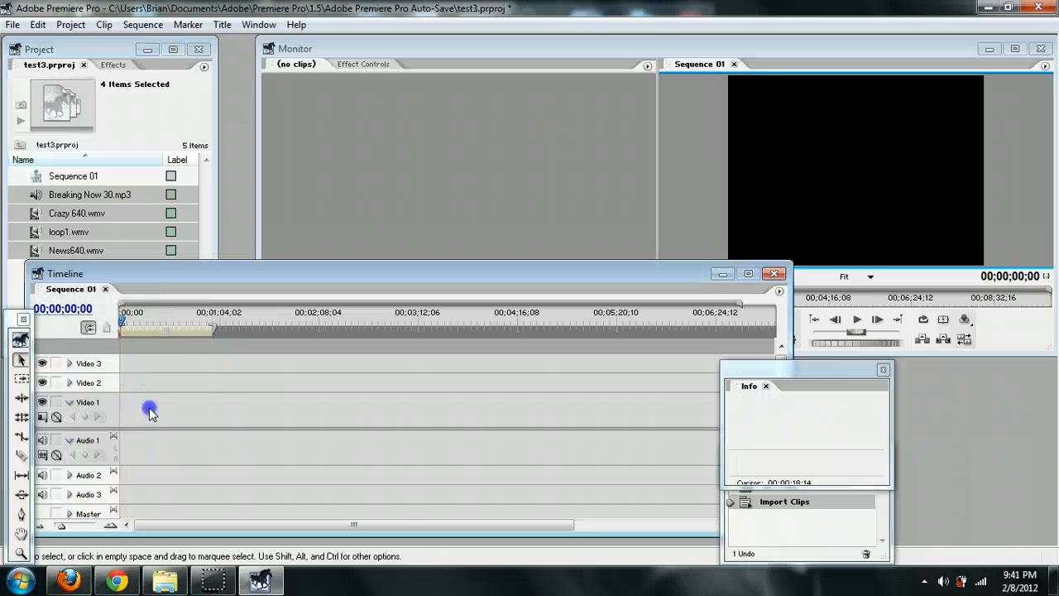
- Place the loop1.wmv background clip at the start of the Video 1 track
click(97, 194)
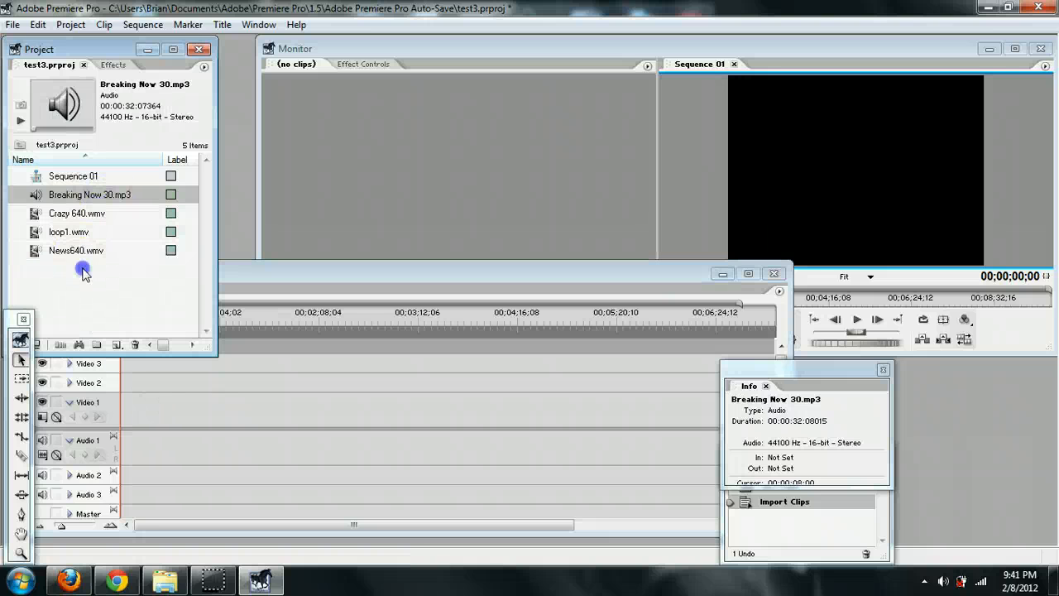
click(86, 251)
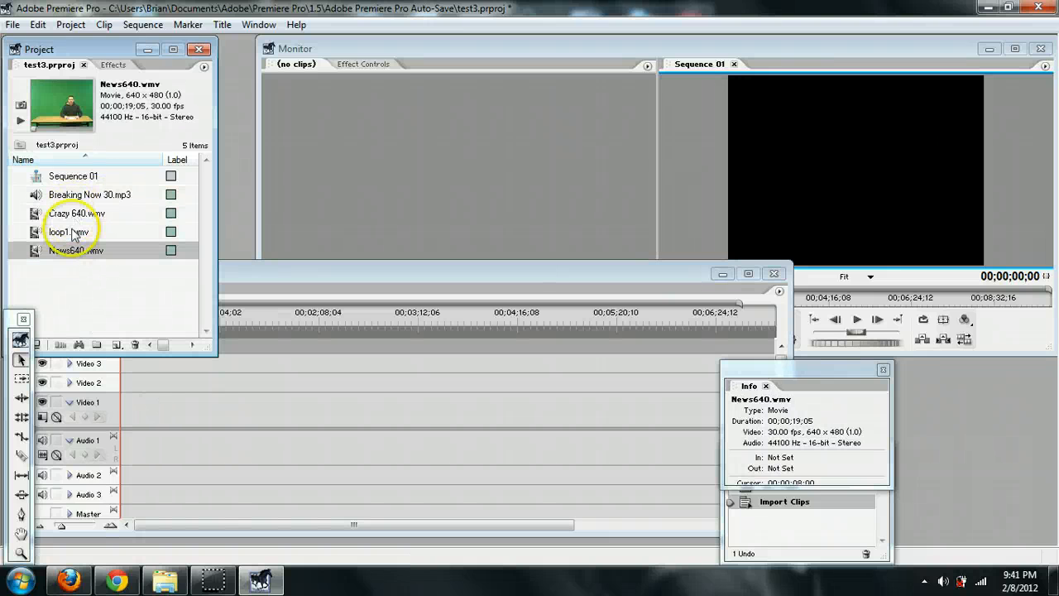
drag(70, 231, 118, 415)
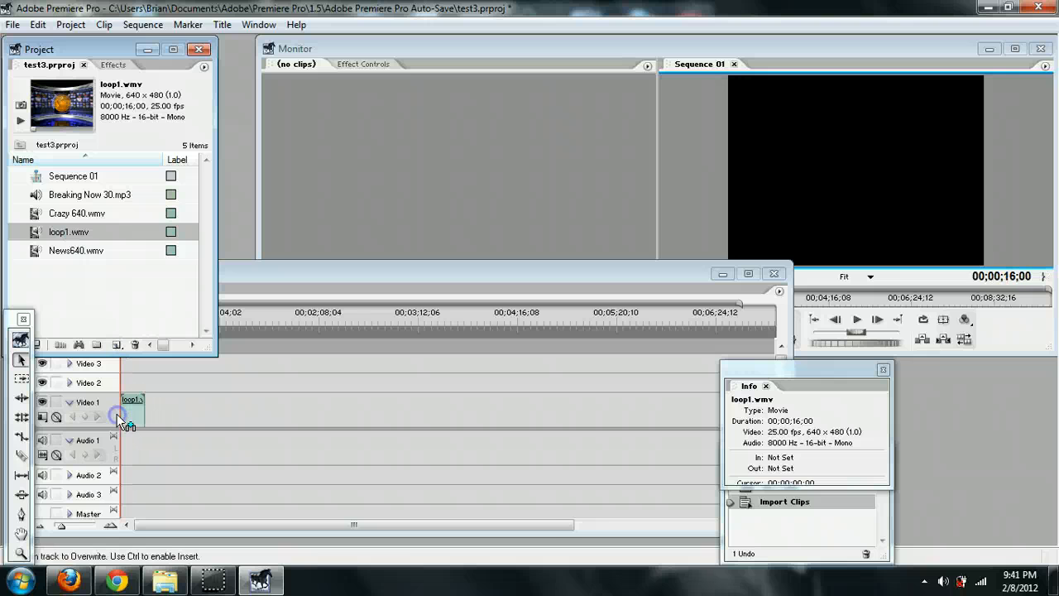
click(109, 526)
click(108, 526)
click(108, 526)
click(108, 526)
click(109, 526)
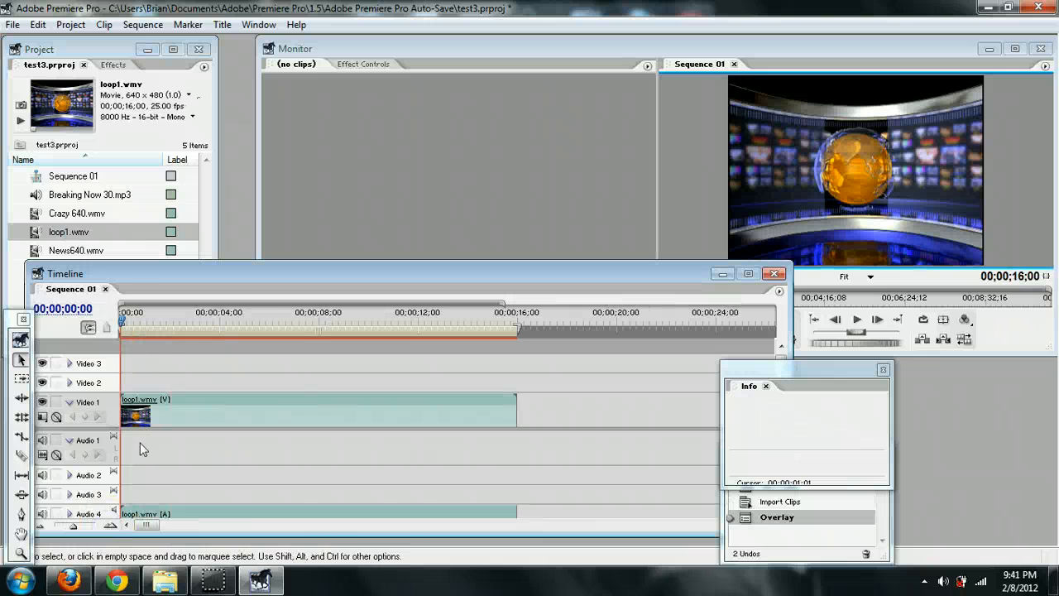
drag(130, 316, 89, 358)
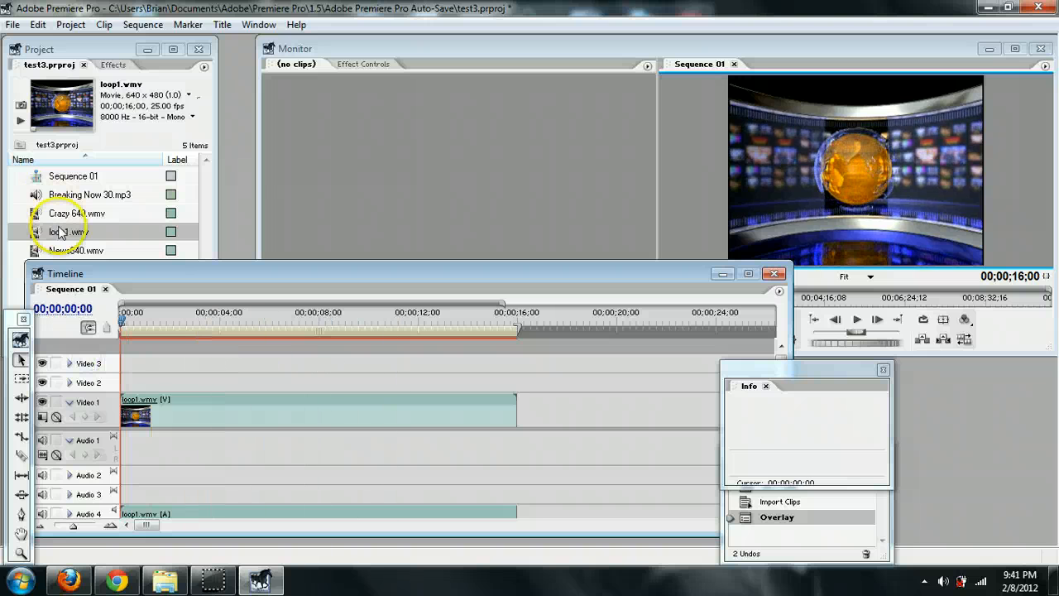
- Place the News640.wmv clip at the start of the Video 2 track, directly above the background clip
drag(62, 251, 106, 383)
click(235, 316)
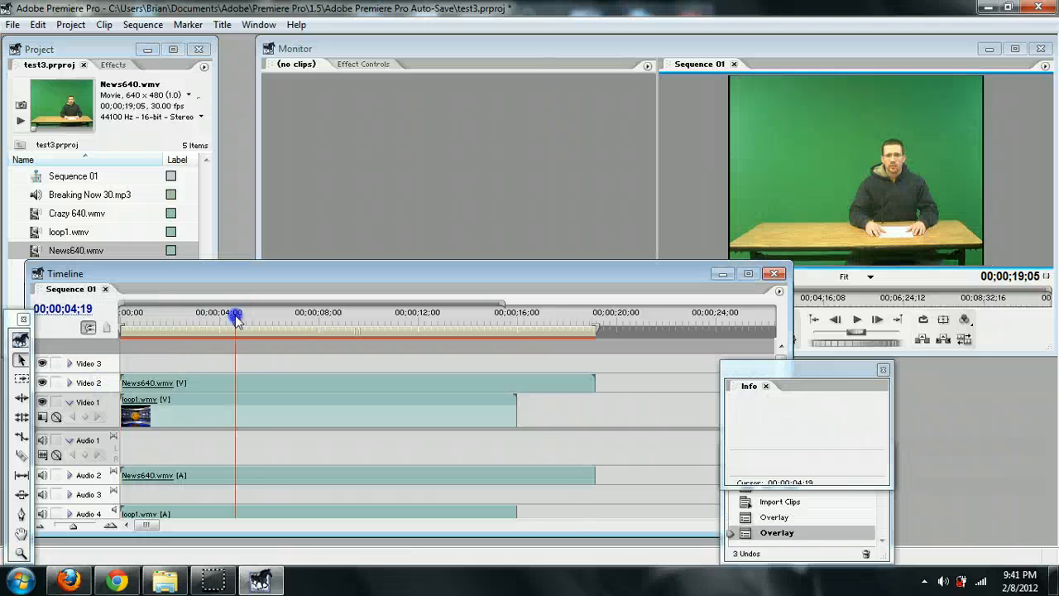
drag(231, 316, 125, 319)
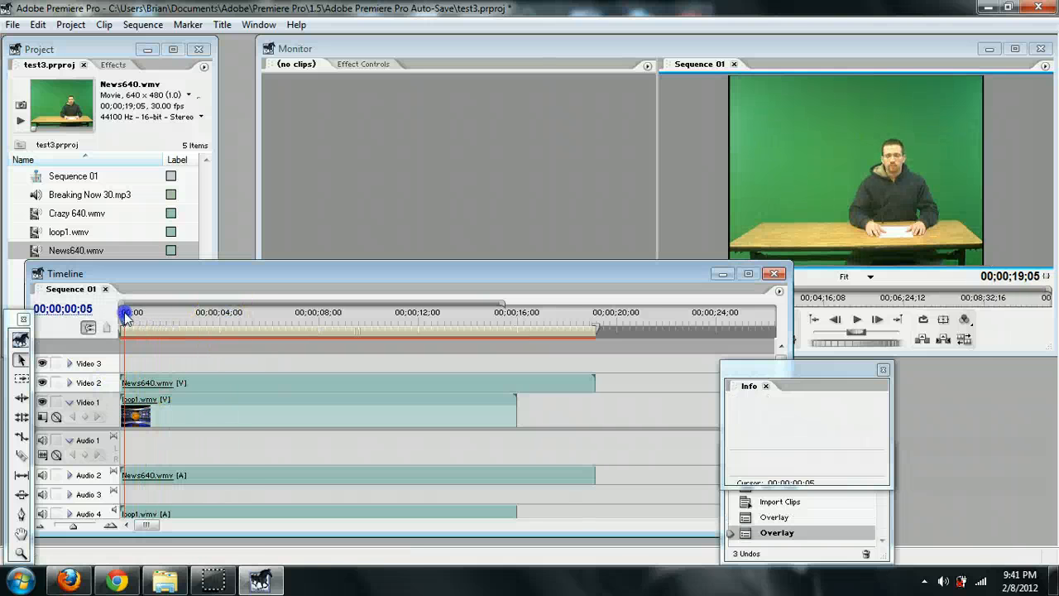
- Hide the Video 2 track to view the background beneath it, and show the track again
click(43, 382)
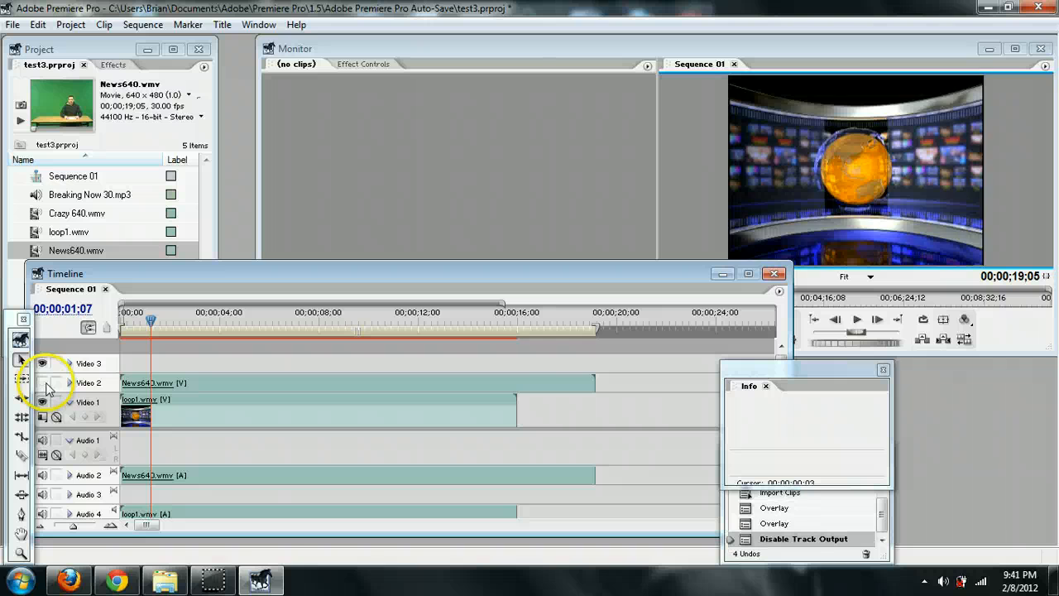
click(42, 382)
mouse_move(150, 406)
mouse_down()
mouse_move(149, 362)
mouse_move(161, 406)
mouse_up()
- Apply the Chroma Key video effect from the Keying group to the News640.wmv clip on Video 2
click(176, 385)
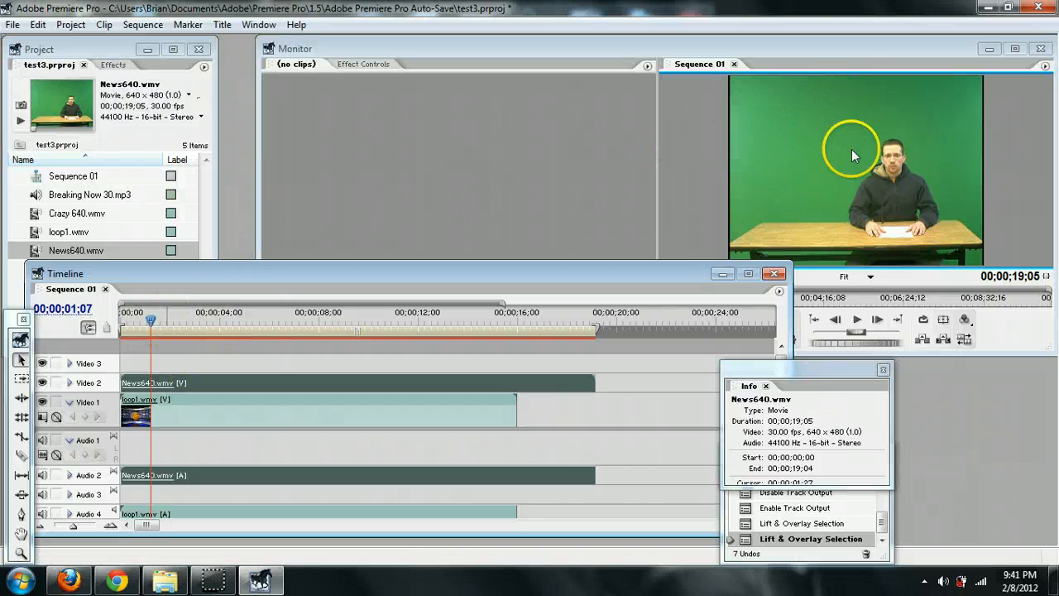
click(114, 66)
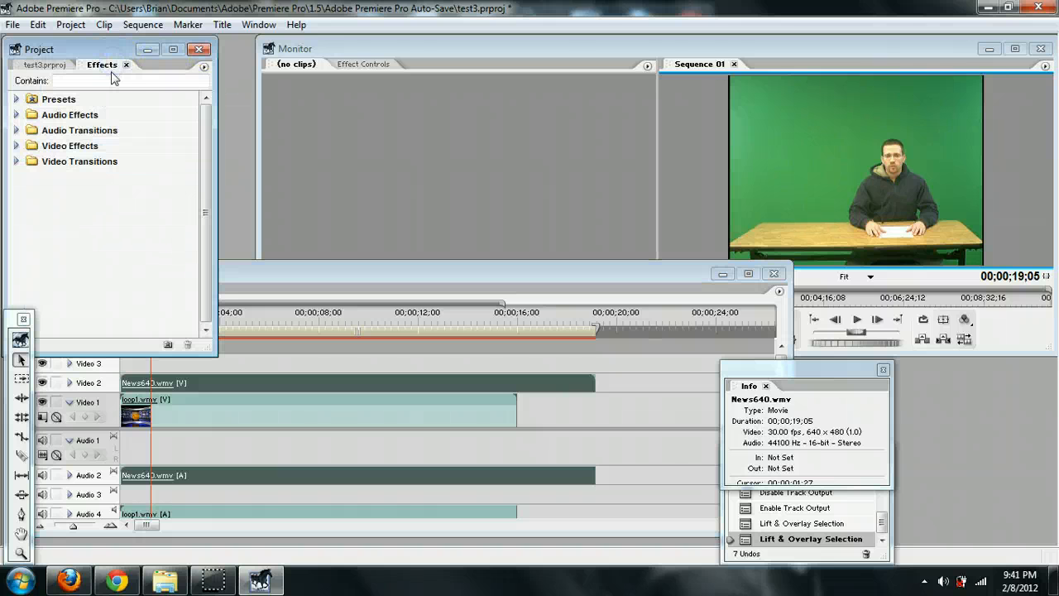
click(15, 146)
click(24, 238)
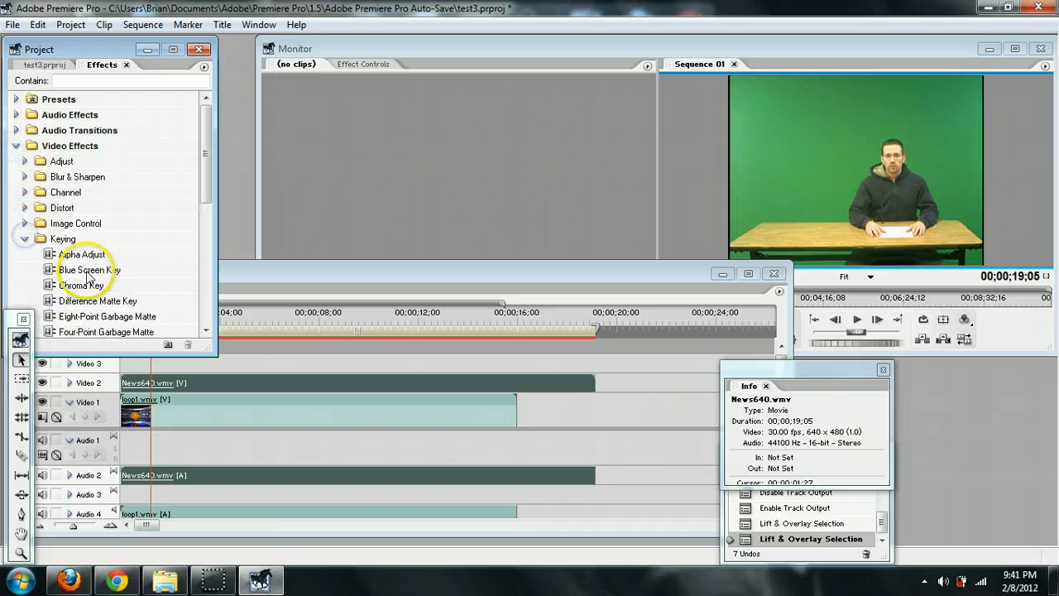
drag(199, 185, 205, 230)
drag(79, 181, 240, 327)
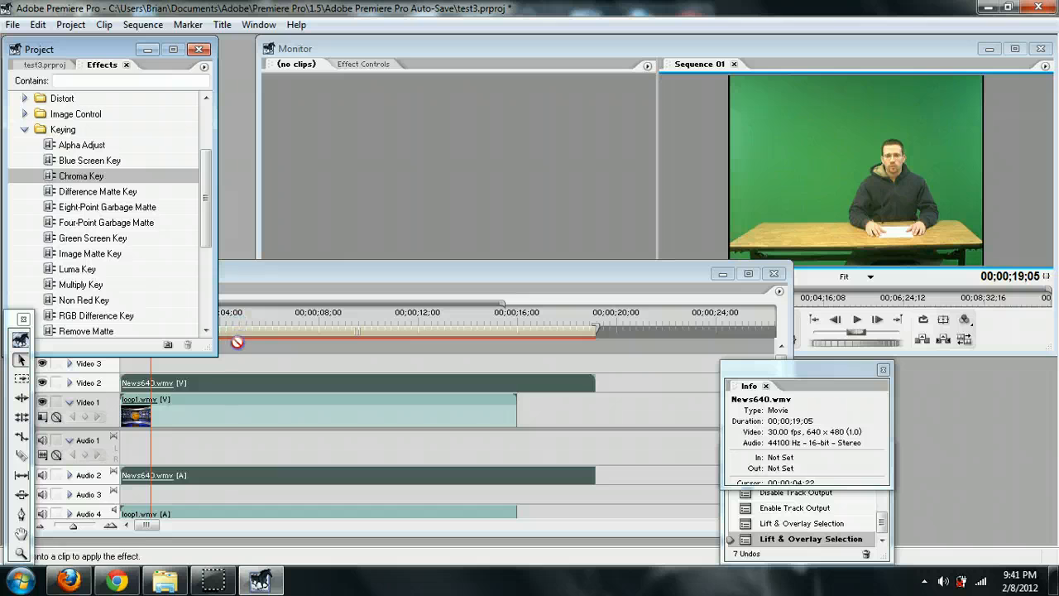
drag(200, 386, 201, 386)
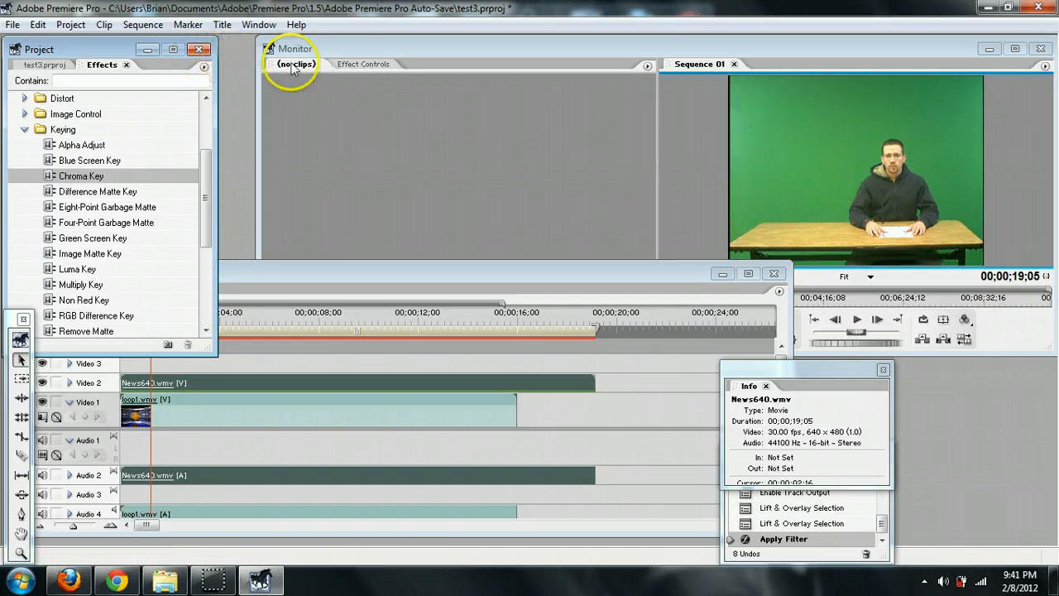
- Sample the green backdrop in the sequence preview as the Chroma Key color for the News640.wmv clip
click(362, 66)
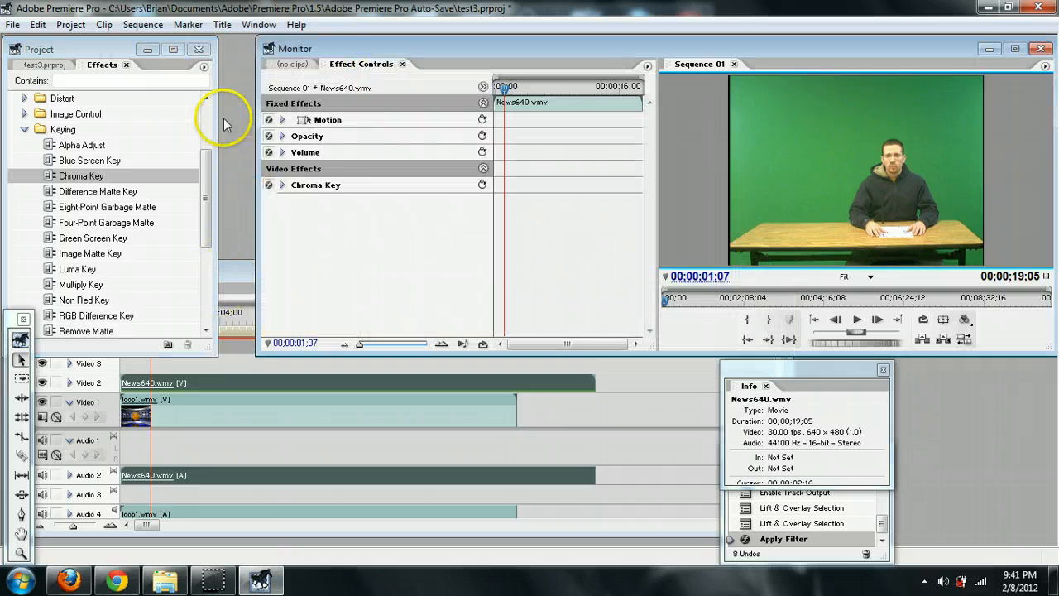
click(234, 287)
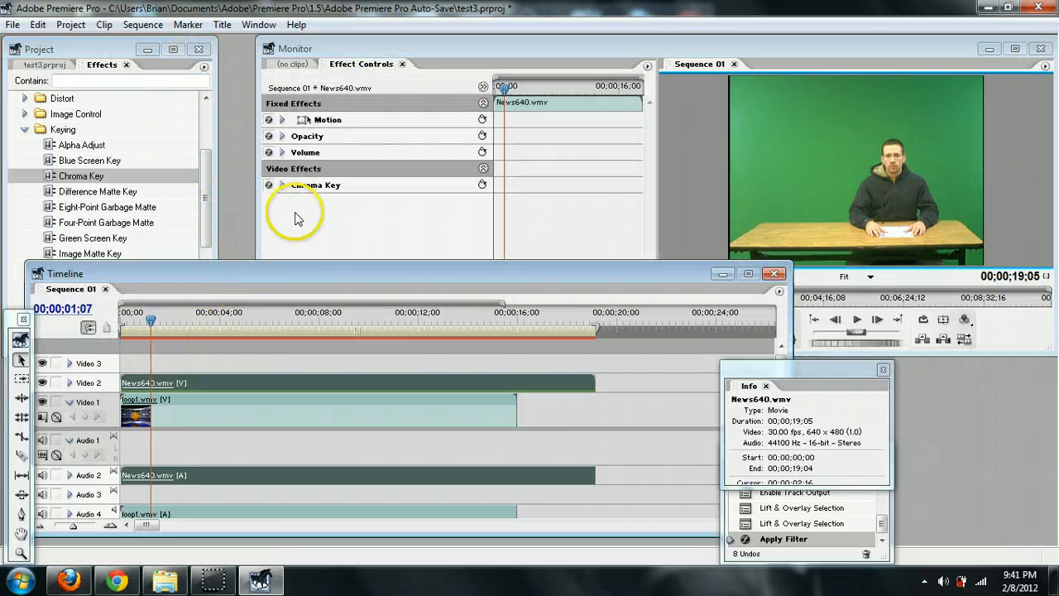
click(281, 185)
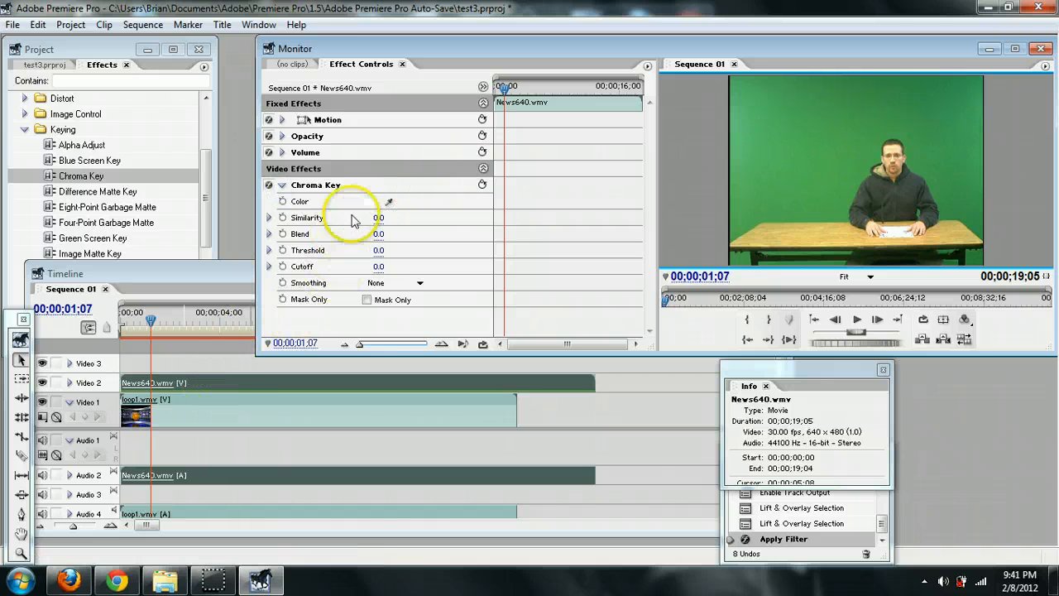
drag(388, 202, 570, 201)
drag(778, 126, 825, 150)
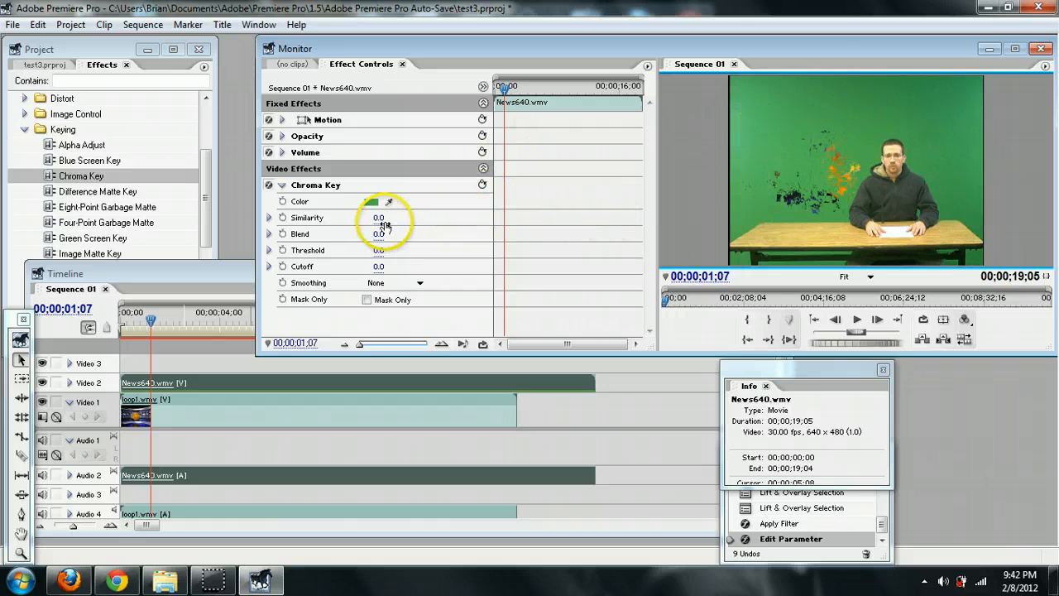
- Set the Chroma Key Similarity to 25
drag(380, 220, 410, 225)
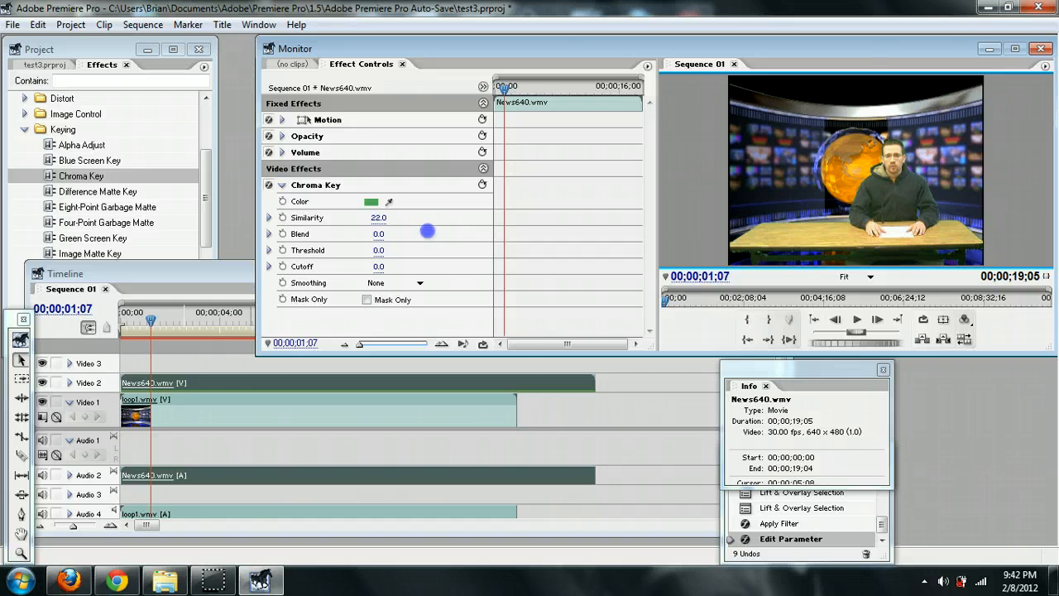
drag(409, 217, 349, 222)
click(372, 218)
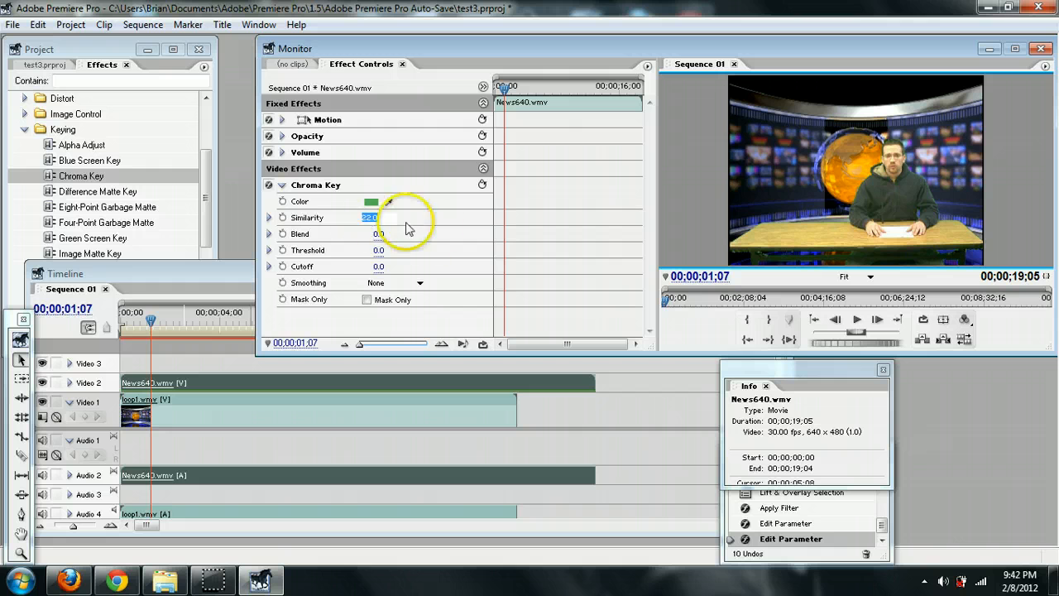
text(25)
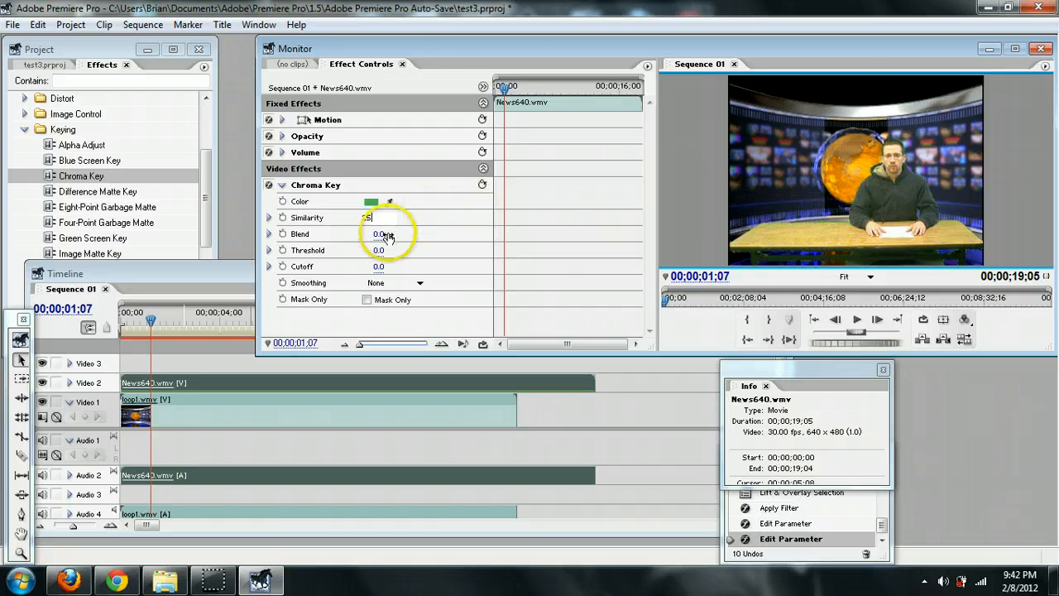
- Set the Chroma Key Blend to 20 and its Smoothing to High
mouse_move(383, 235)
mouse_down()
mouse_move(425, 239)
mouse_move(327, 235)
mouse_move(372, 233)
mouse_up()
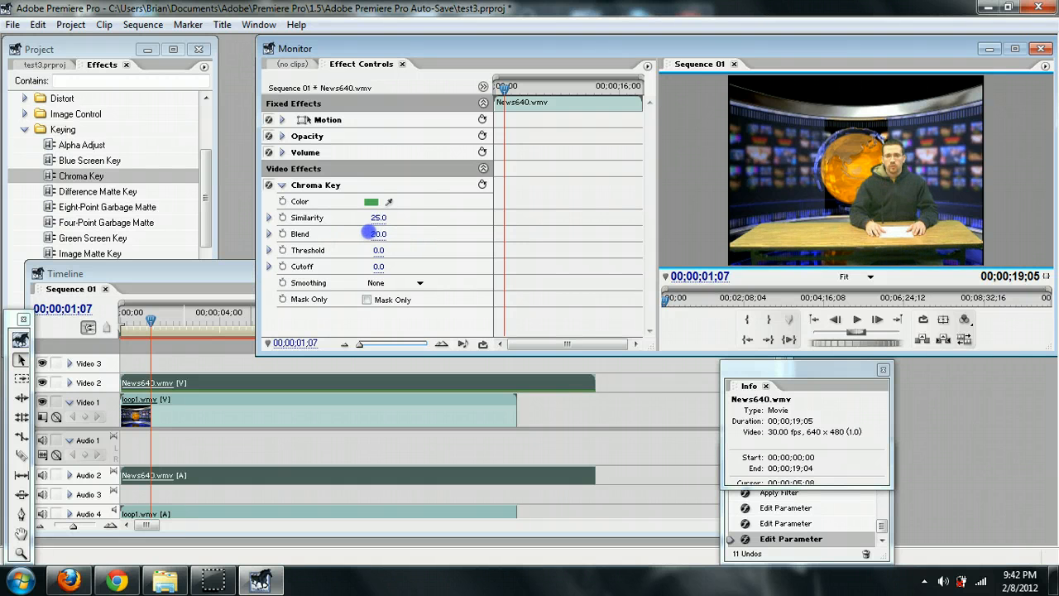
click(399, 283)
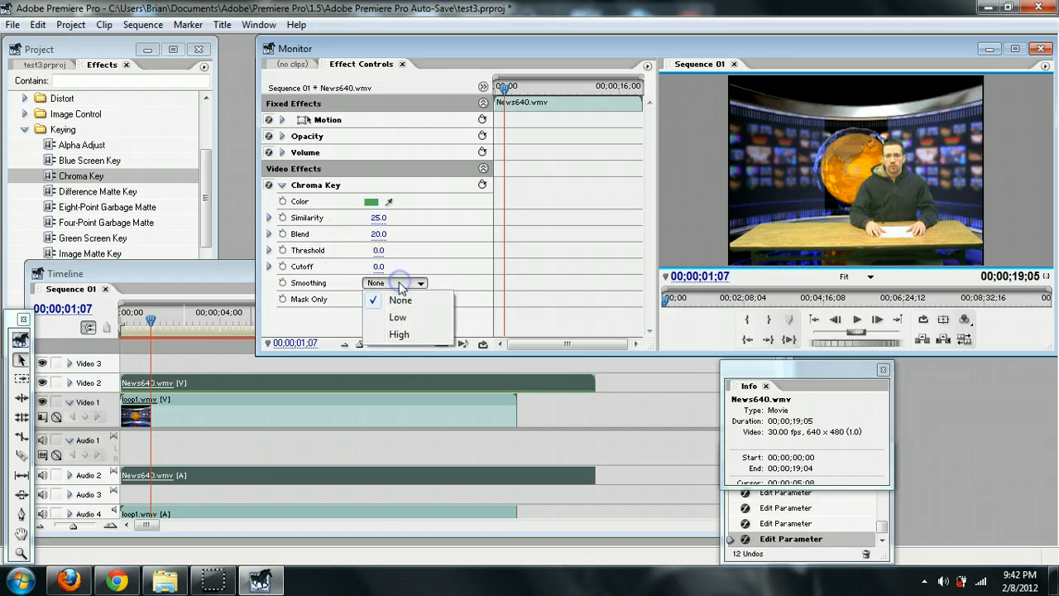
click(400, 334)
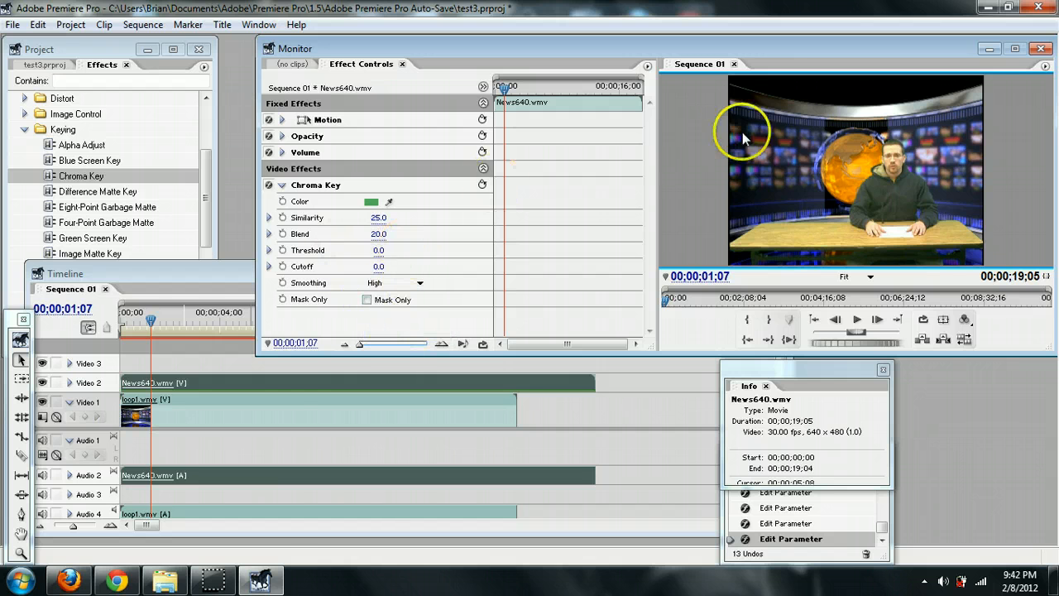
- View the keyed composite at the sequence start, and position the playhead at 00;00;17;03, past the background clip's end
drag(149, 321, 104, 375)
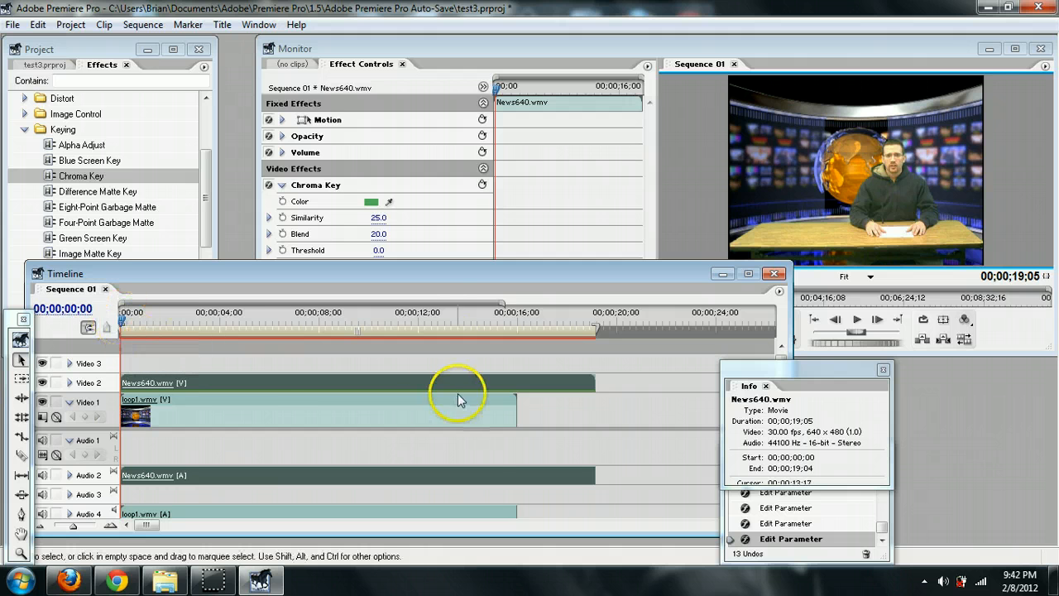
drag(488, 326, 547, 330)
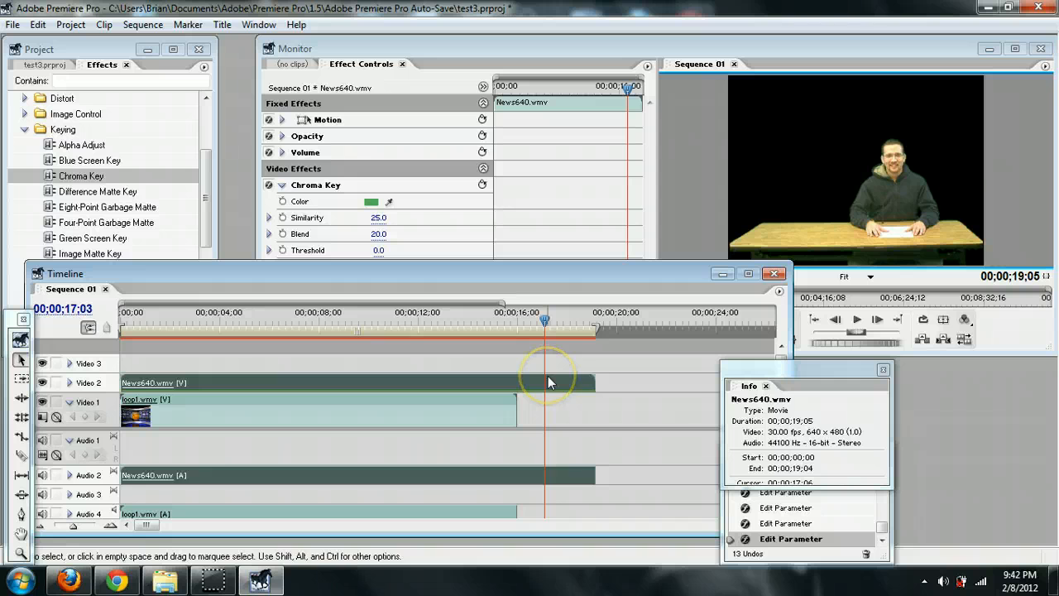
- Try removing the end of the News640.wmv clip by splitting it at 00;00;17;03 and deleting the tail, and undo both edits
key(ctrl+k)
click(568, 383)
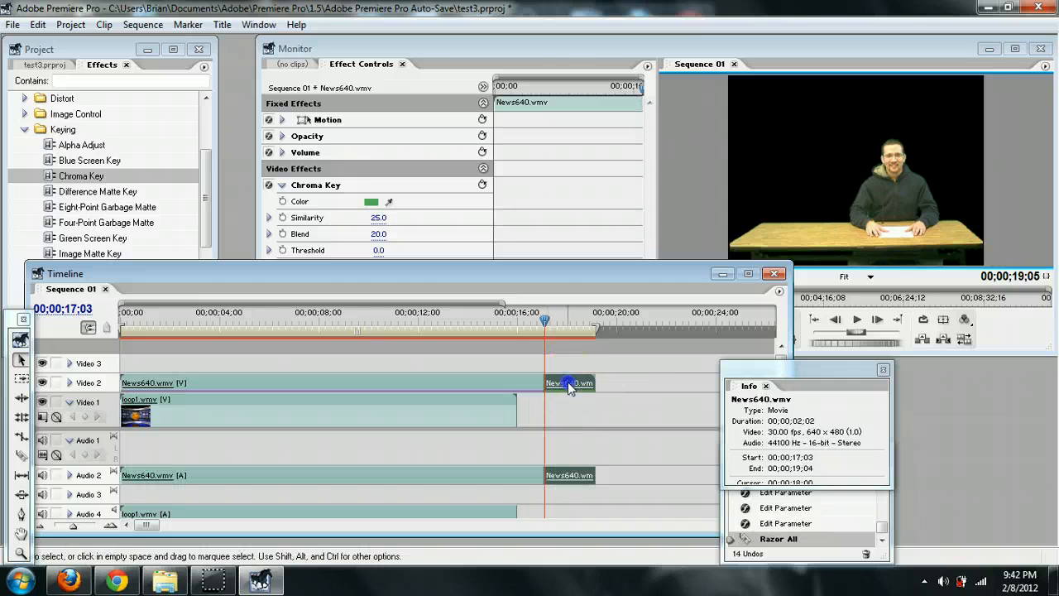
key(Delete)
key(ctrl+z)
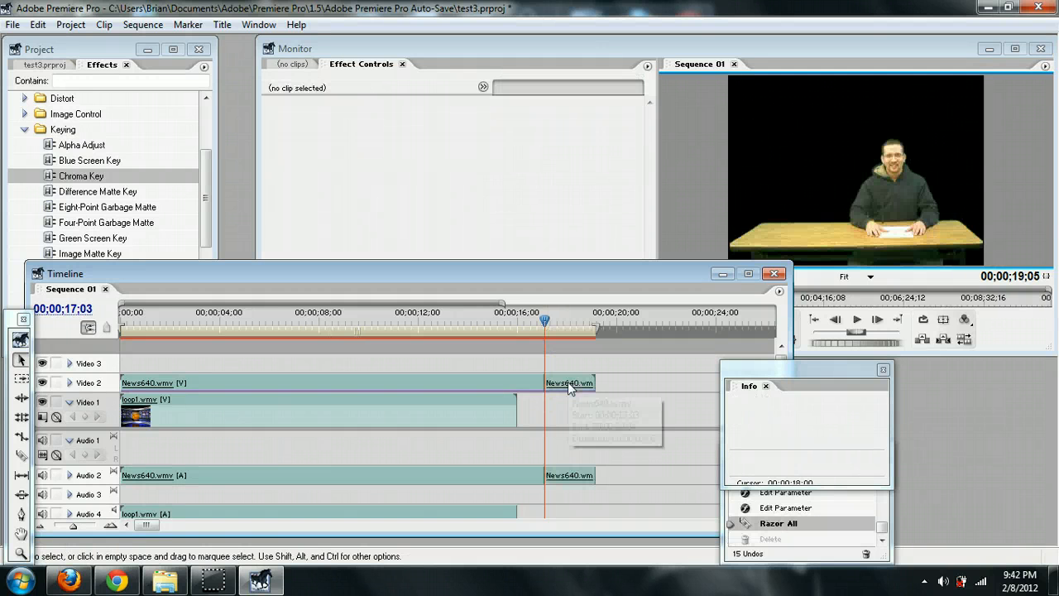
key(ctrl+z)
- Trim the end of the News640.wmv clip back to the playhead at 00;00;17;03
drag(592, 380, 545, 373)
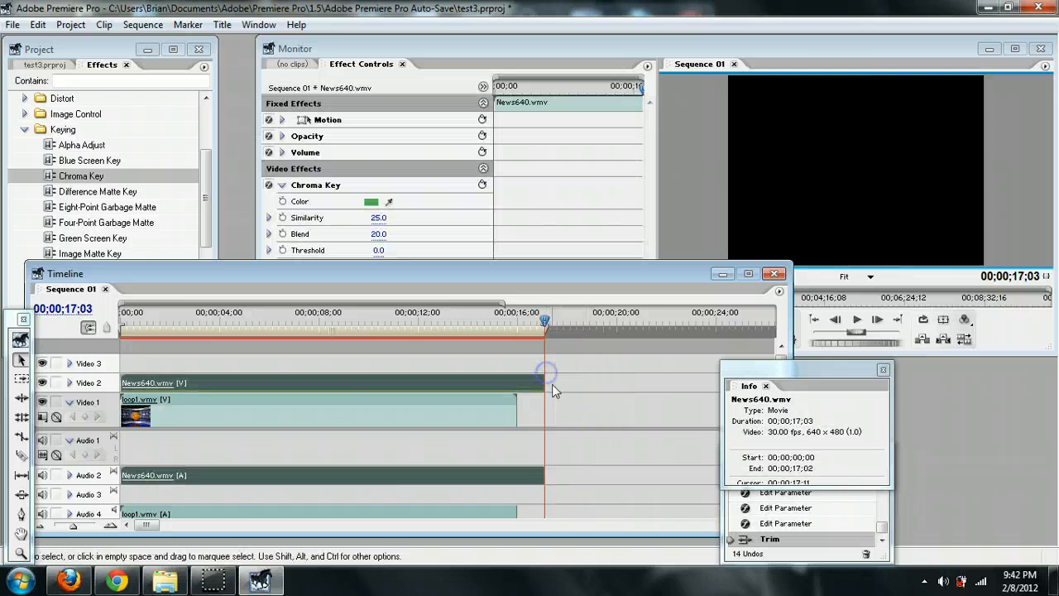
drag(543, 328, 503, 317)
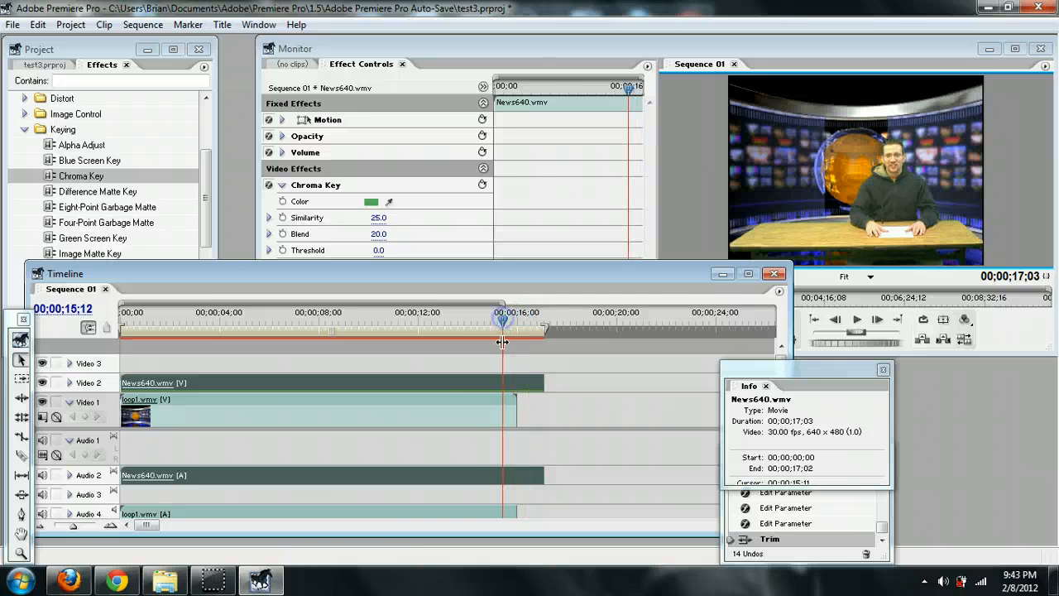
- Paste a copy of the loop1.wmv clip on Video 1 and butt it against the end of the first one
click(487, 415)
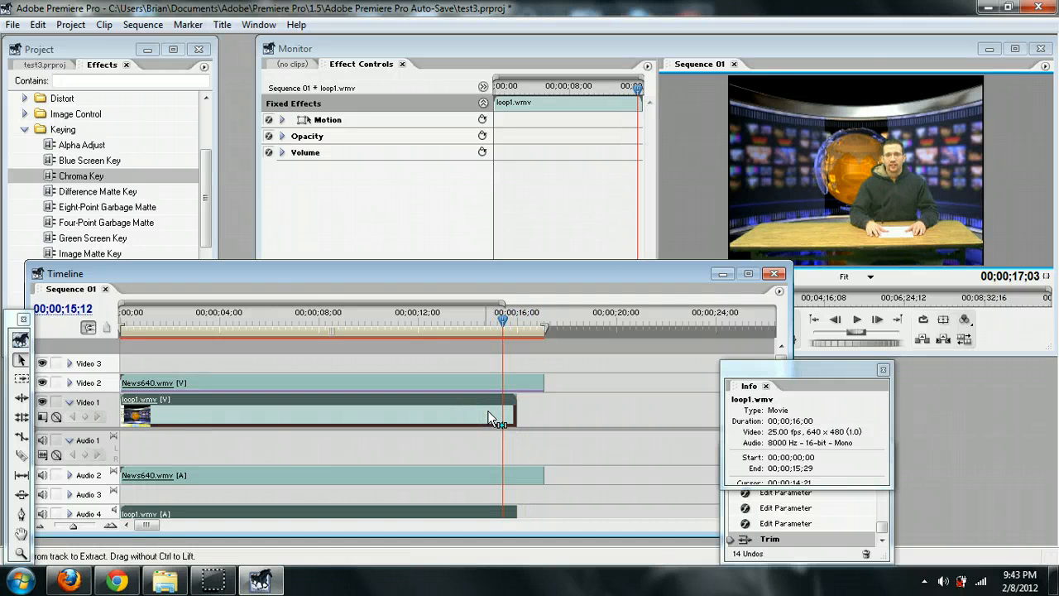
click(589, 317)
key(ctrl+v)
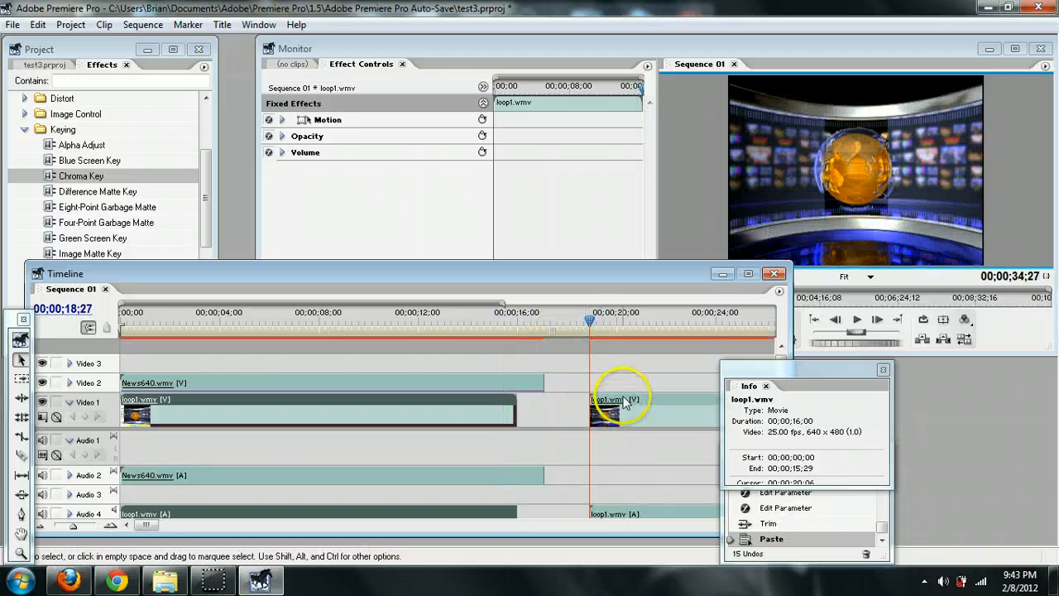
drag(625, 401, 548, 398)
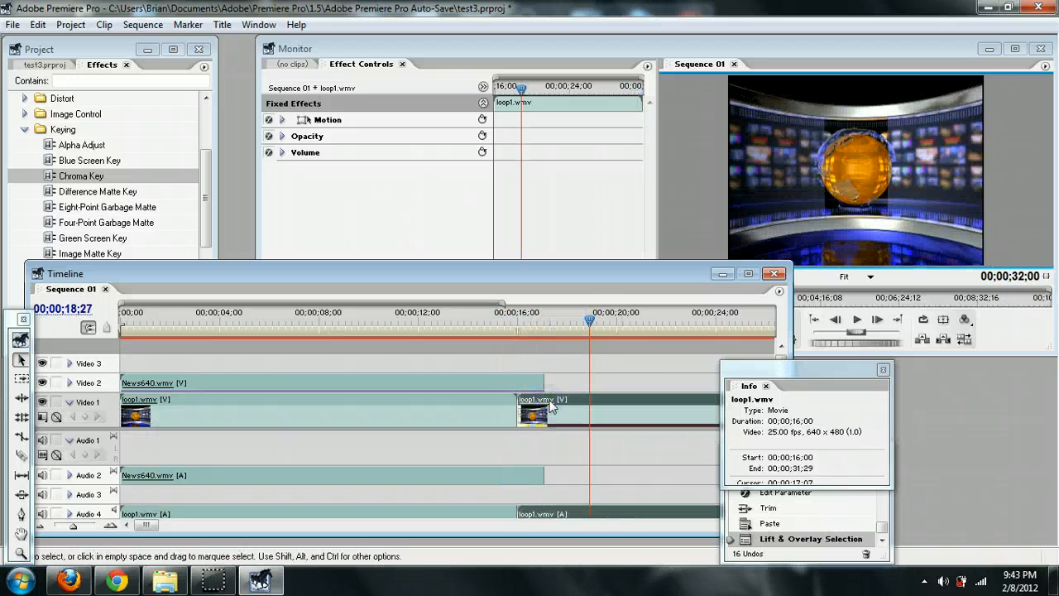
- Split the second loop1.wmv clip at 00;00;17;05, near the end of the News640.wmv clip
click(559, 409)
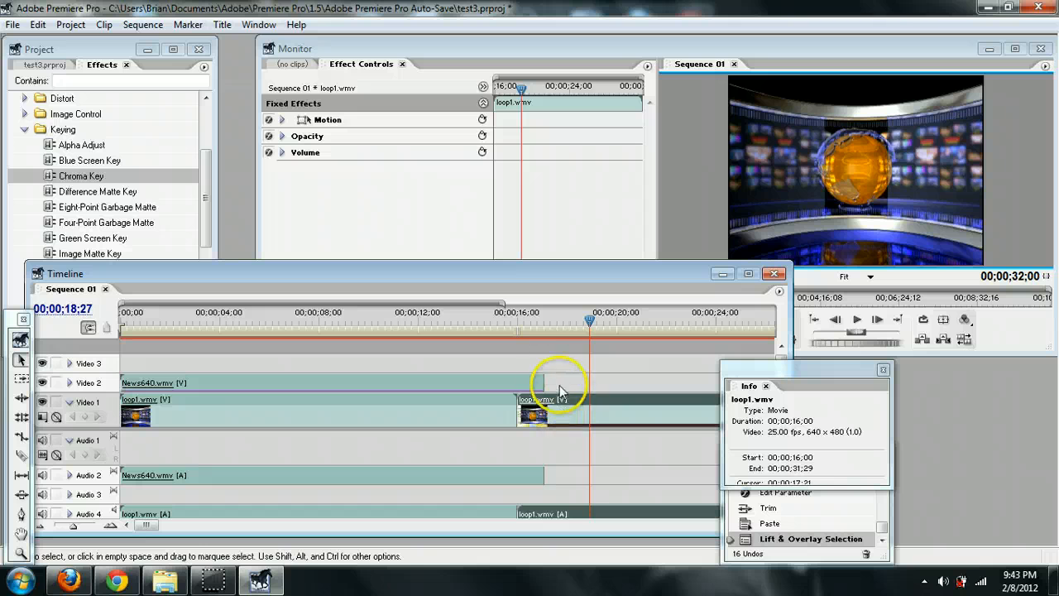
drag(572, 325, 549, 325)
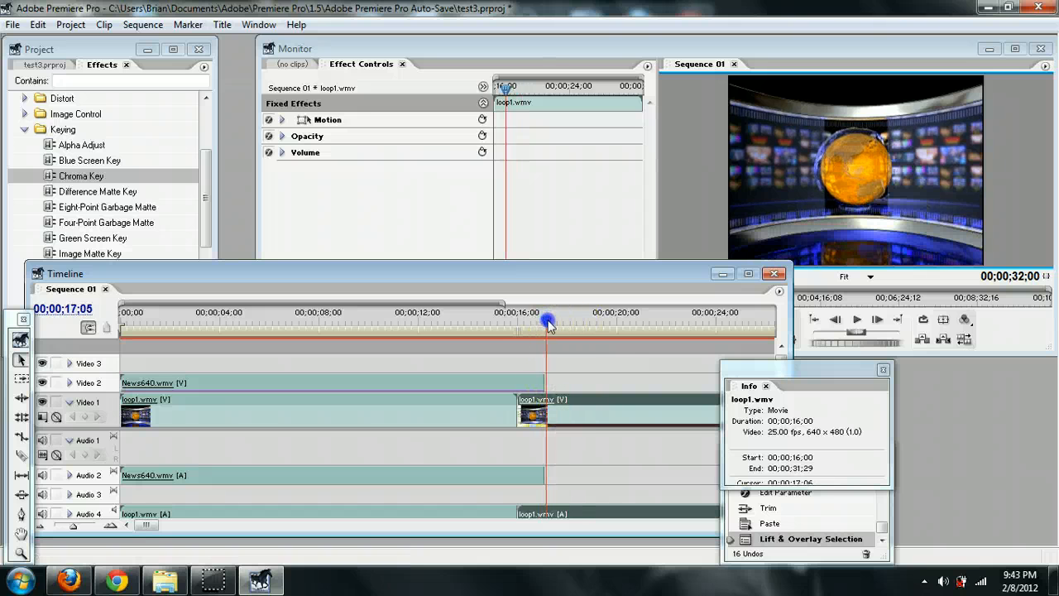
key(ctrl+k)
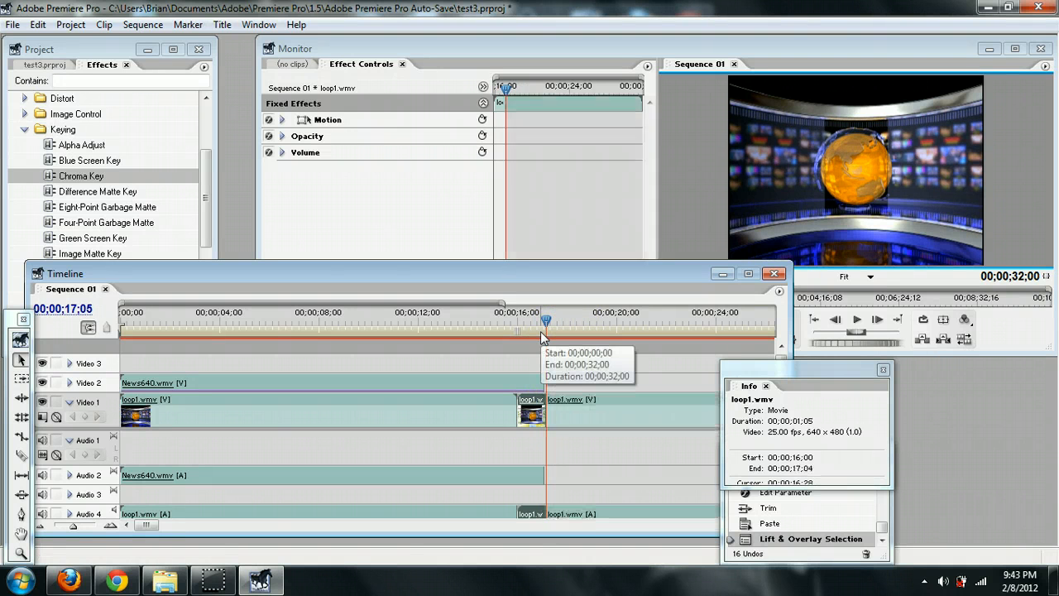
- Delete the loop1.wmv remainder after 00;00;17;05, trim the second loop clip to 00;00;17;03 to match News640.wmv, and preview the ending
key(Delete)
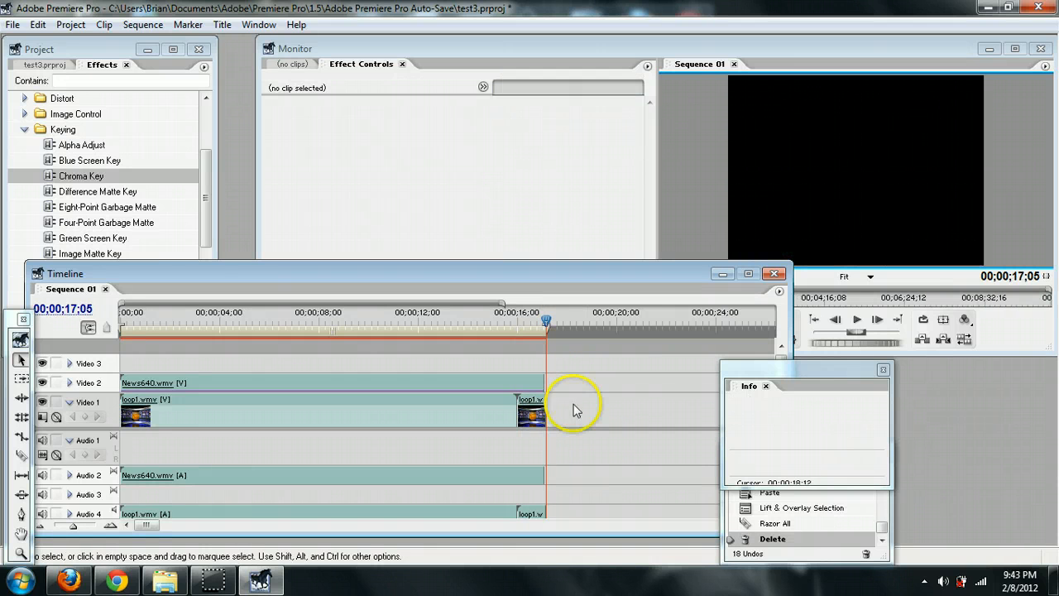
drag(546, 398, 543, 398)
drag(545, 323, 512, 329)
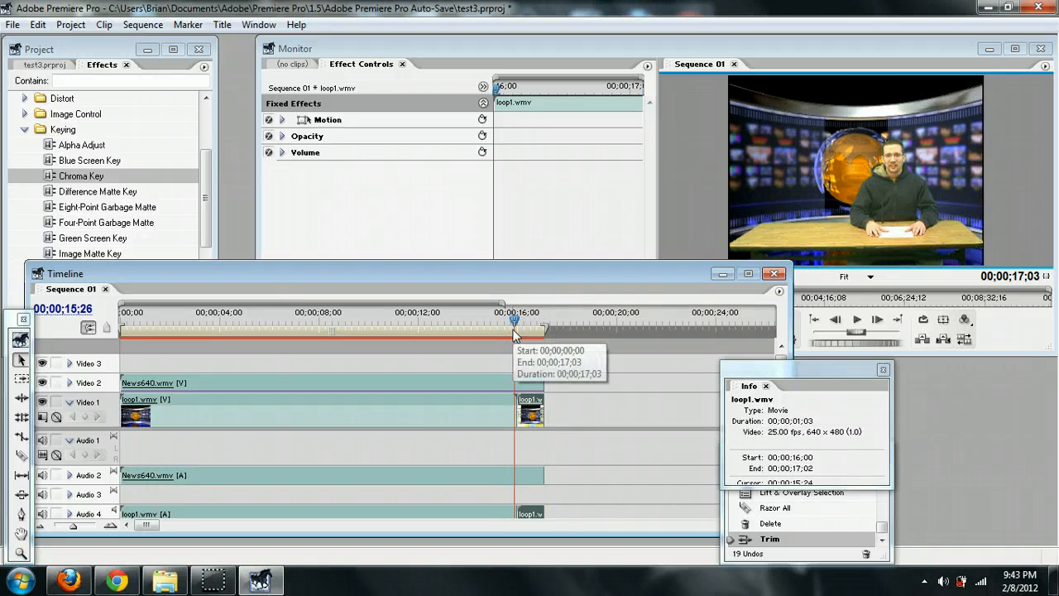
key(space)
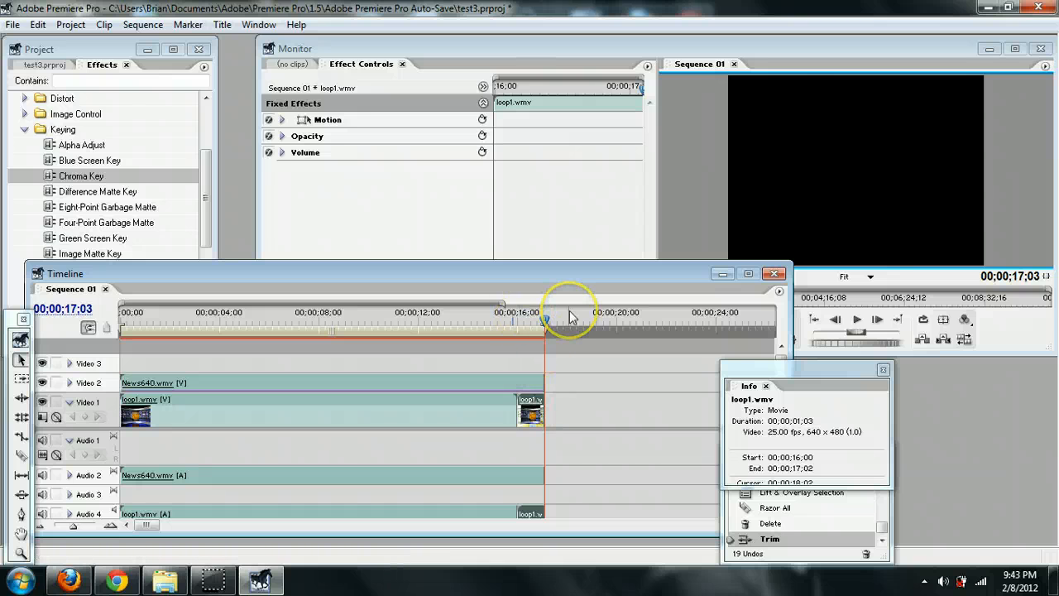
drag(542, 321, 539, 323)
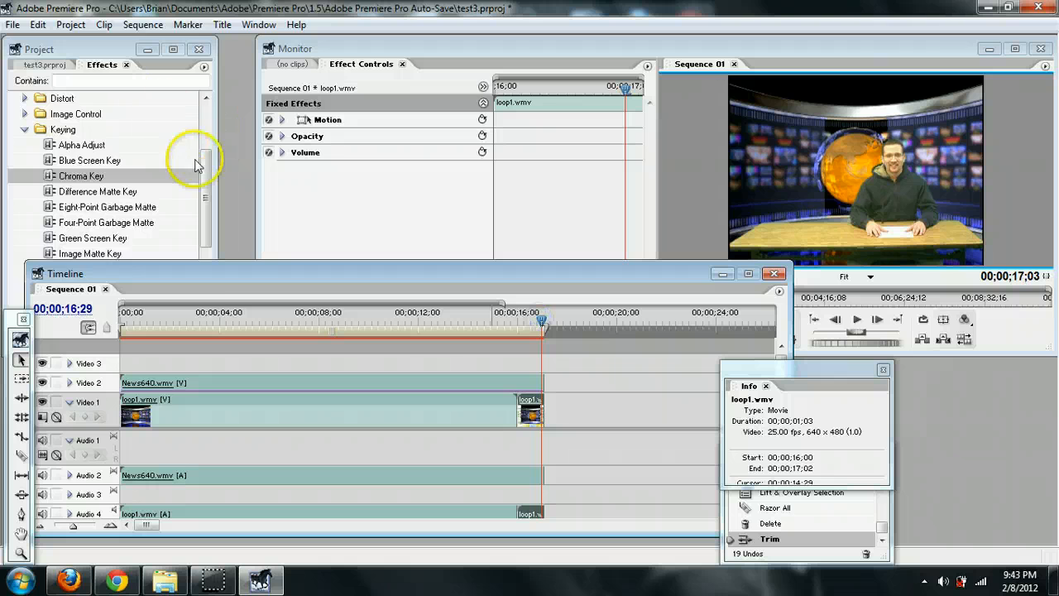
- Apply the Dip to Black transition at the start and end of both the News640.wmv footage and the loop1.wmv background
drag(205, 159, 205, 132)
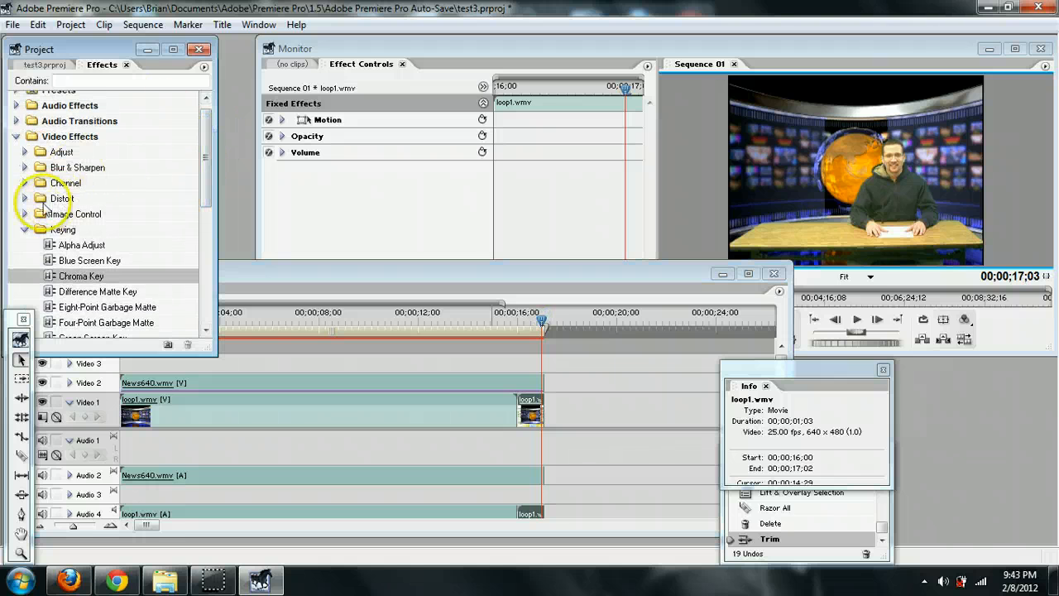
click(16, 137)
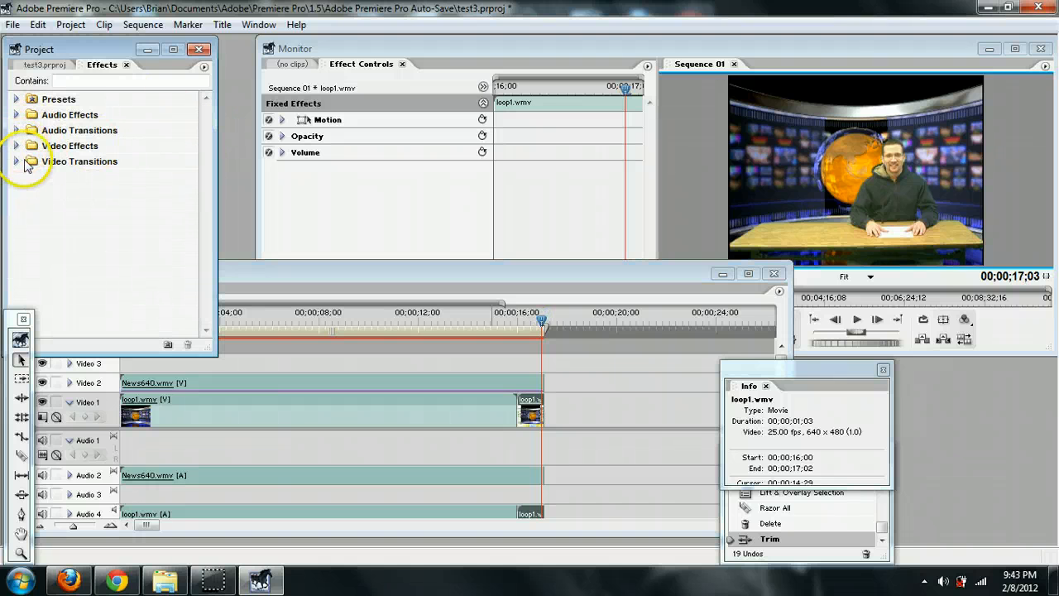
click(17, 161)
click(25, 192)
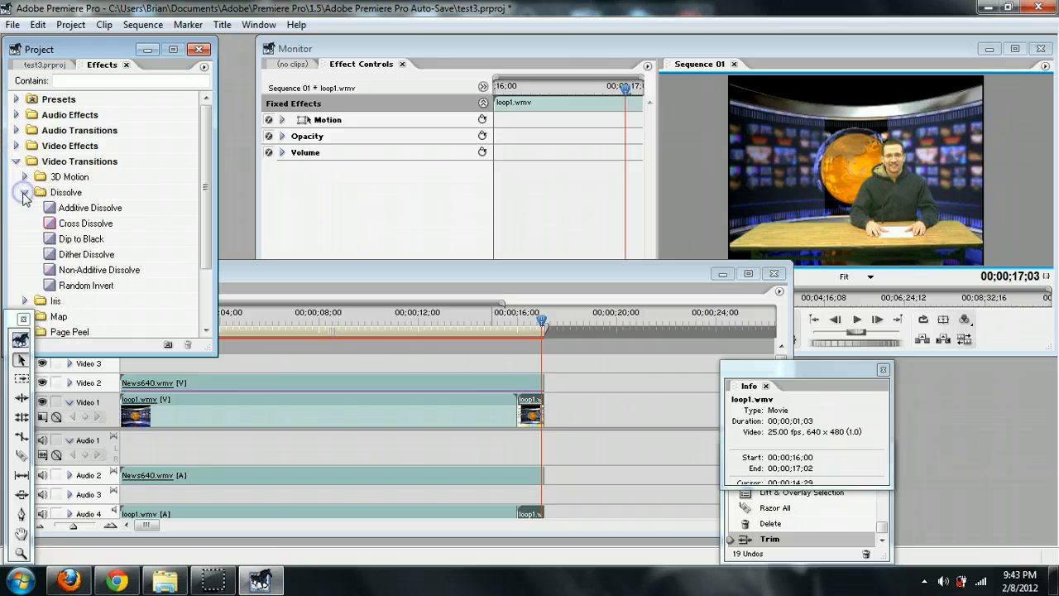
drag(73, 238, 340, 325)
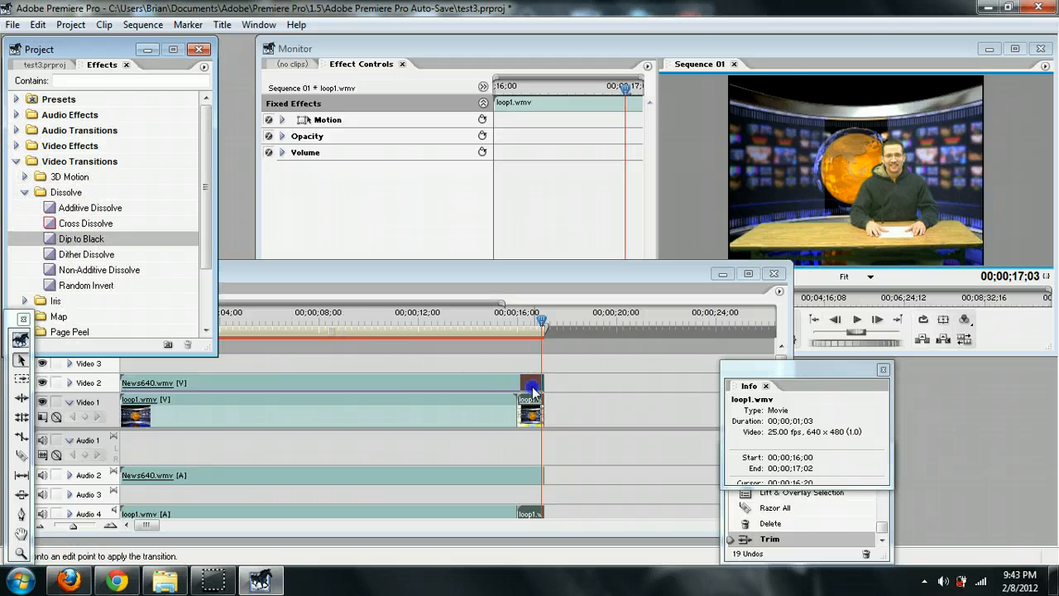
drag(539, 395, 538, 385)
click(74, 238)
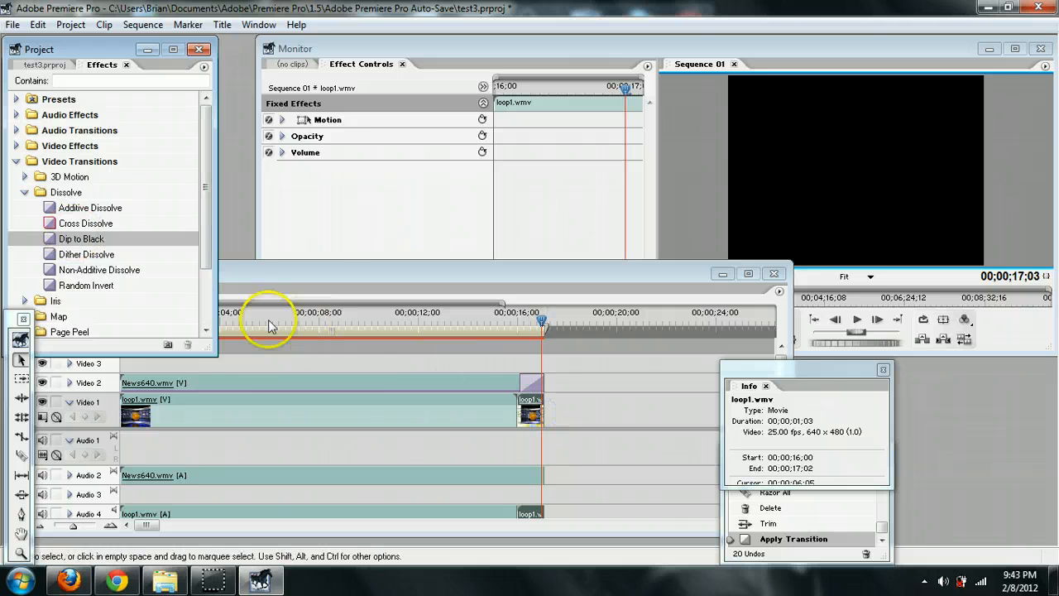
mouse_move(520, 417)
mouse_down()
mouse_move(552, 418)
mouse_move(538, 415)
mouse_up()
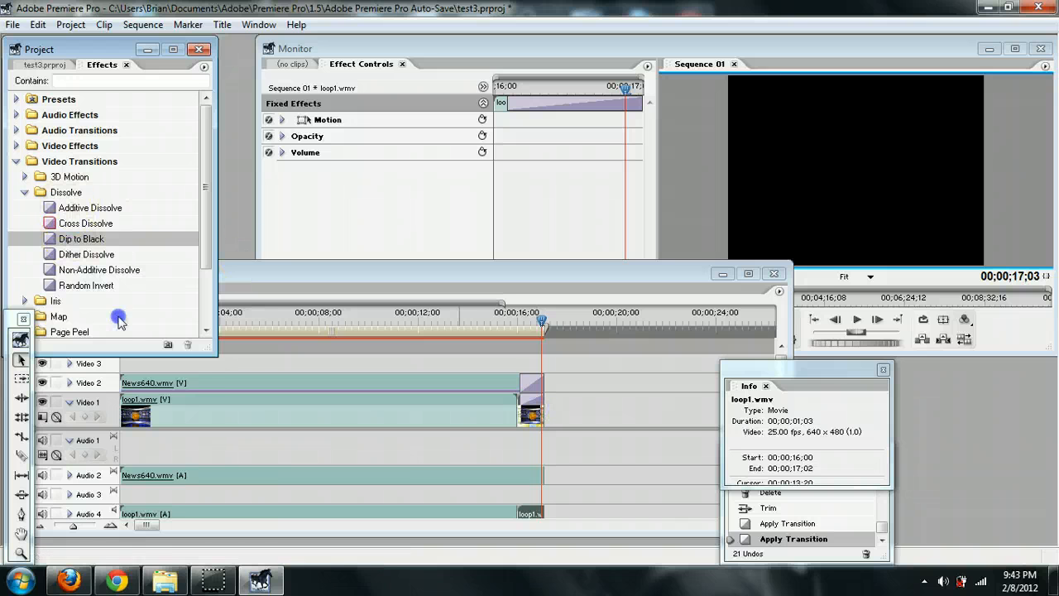
drag(130, 387, 130, 386)
drag(81, 238, 132, 416)
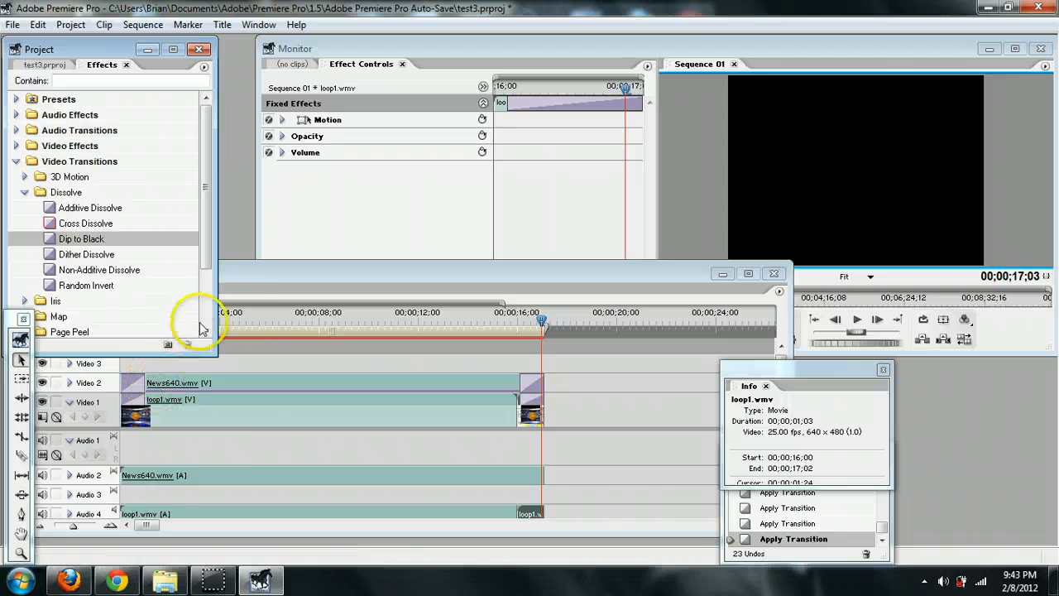
- Shorten the Dip to Black at the start of News640.wmv to 00;00;00;18 and play the opening
drag(248, 319, 146, 327)
drag(142, 377, 135, 374)
drag(142, 318, 122, 325)
key(space)
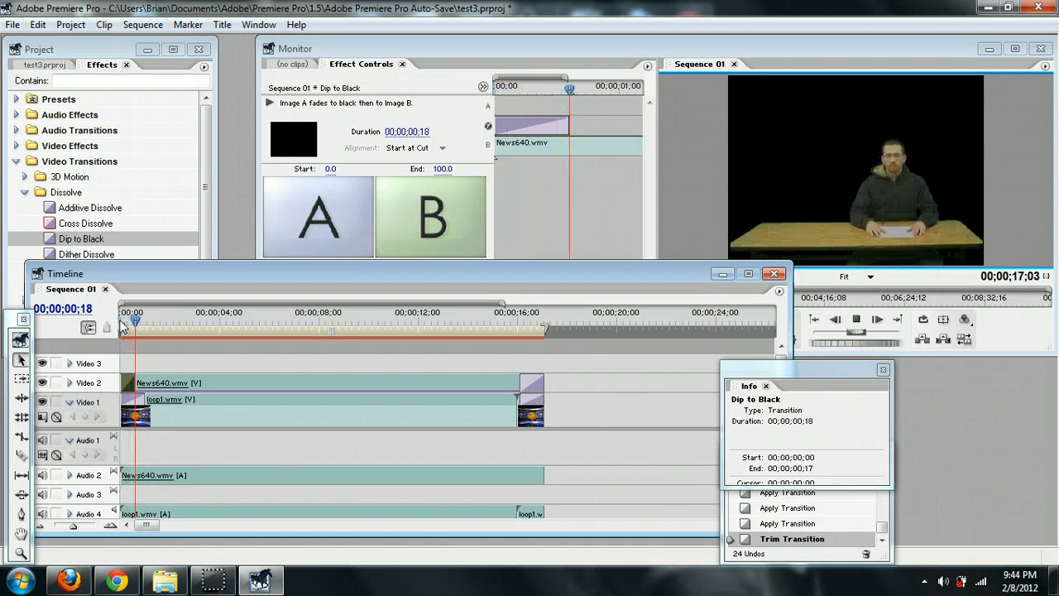
mouse_move(147, 318)
mouse_down()
mouse_move(123, 322)
mouse_move(153, 338)
mouse_up()
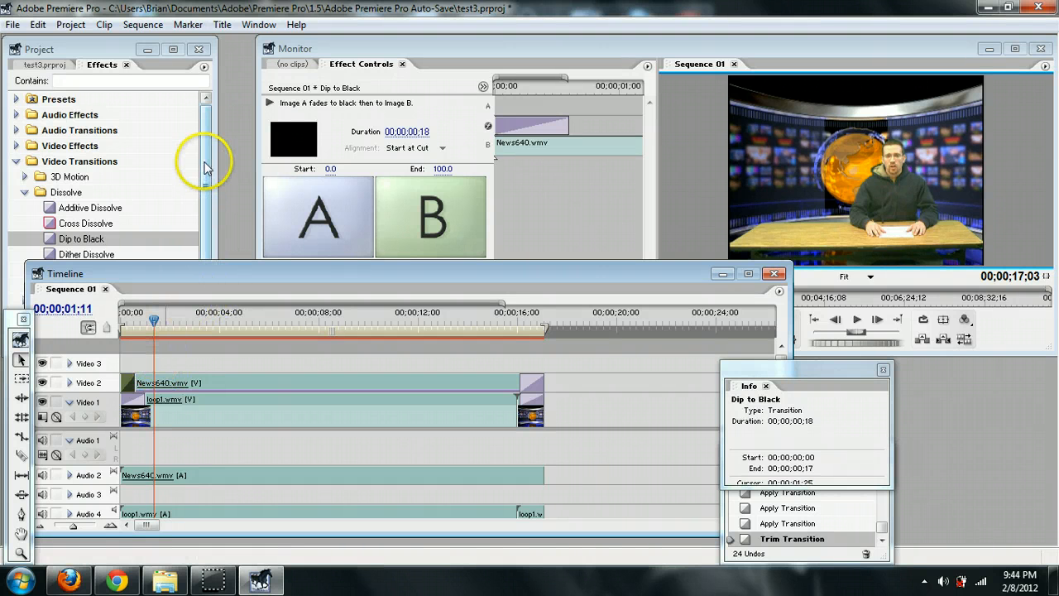
- Place Crazy 640.wmv on Video 3 and align its start with the beginning of the sequence
click(49, 65)
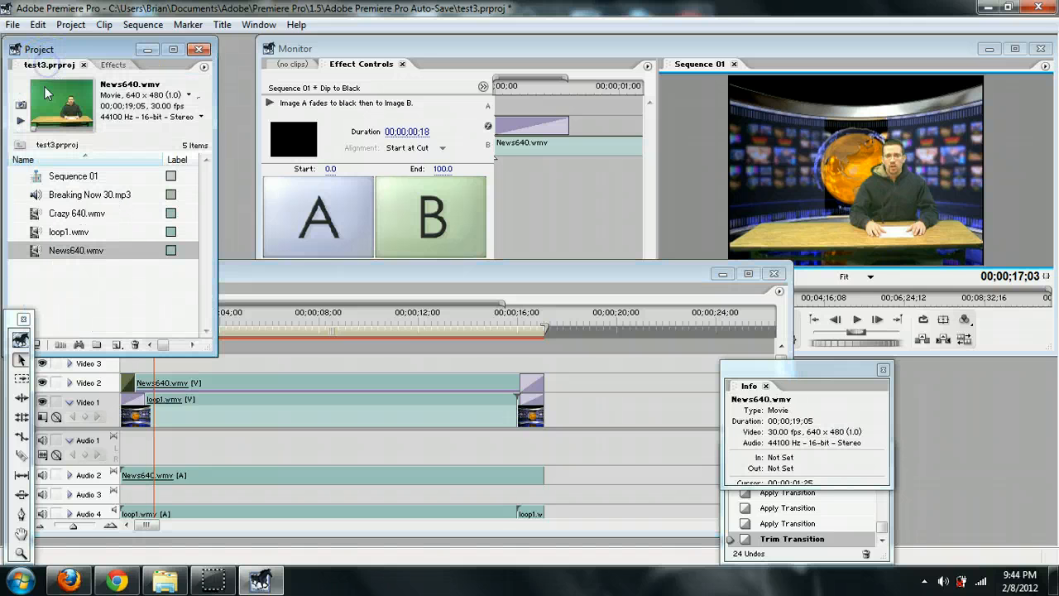
click(76, 218)
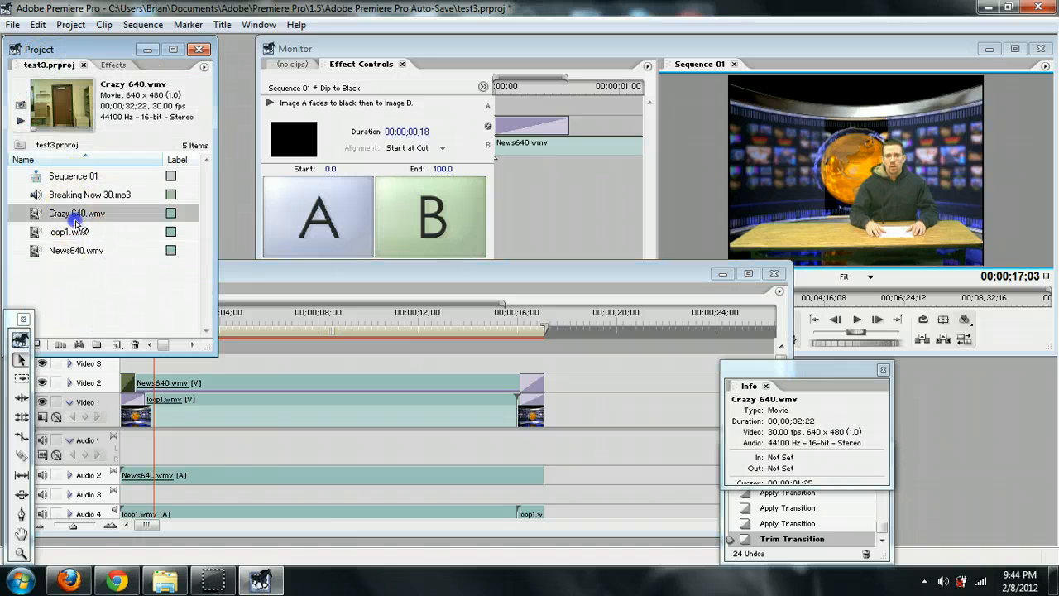
drag(142, 307, 192, 368)
drag(190, 372, 187, 373)
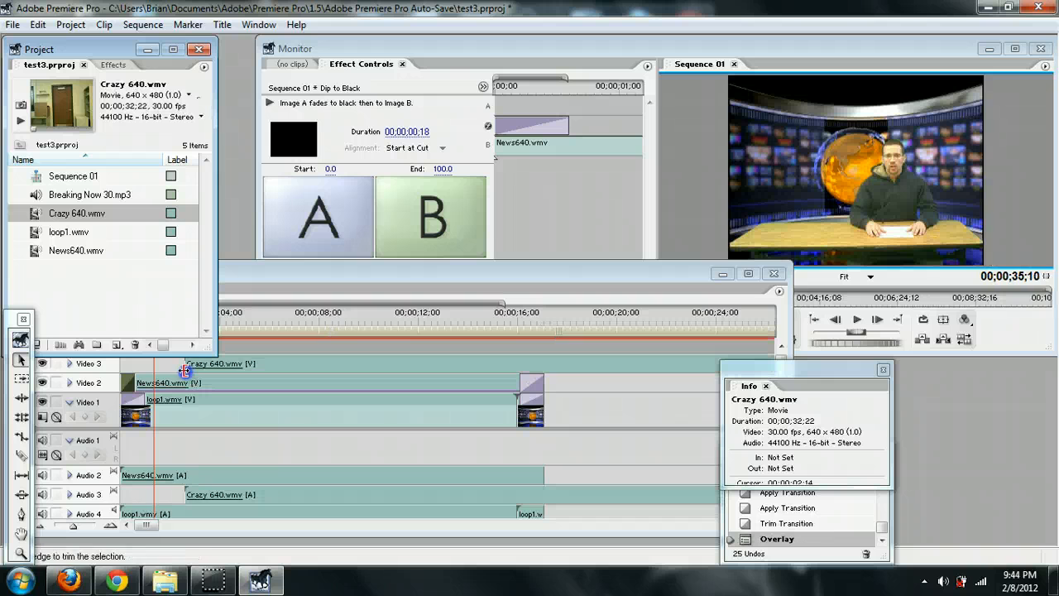
click(255, 282)
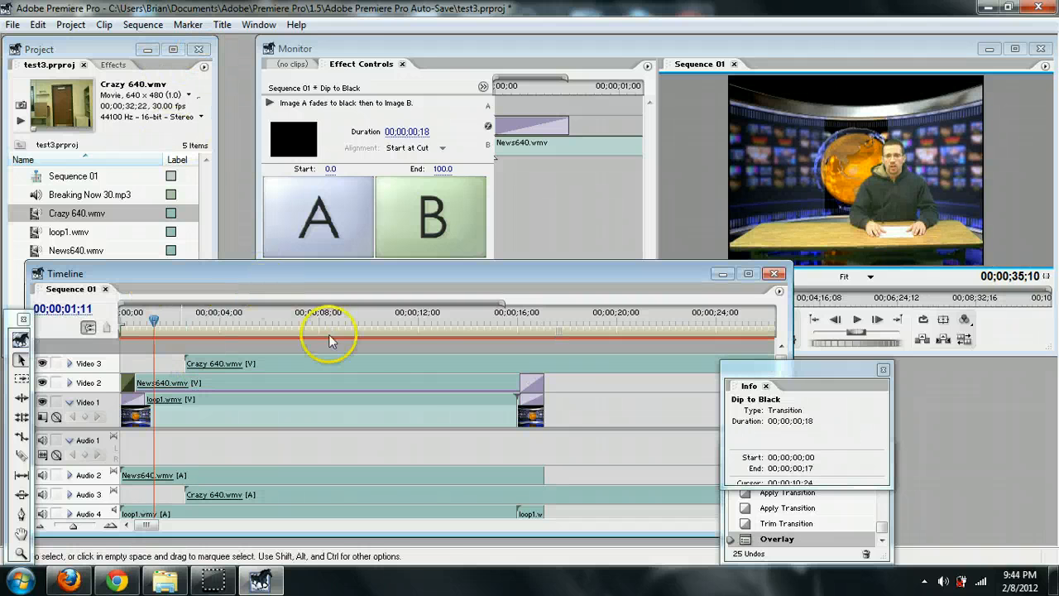
drag(411, 366, 315, 359)
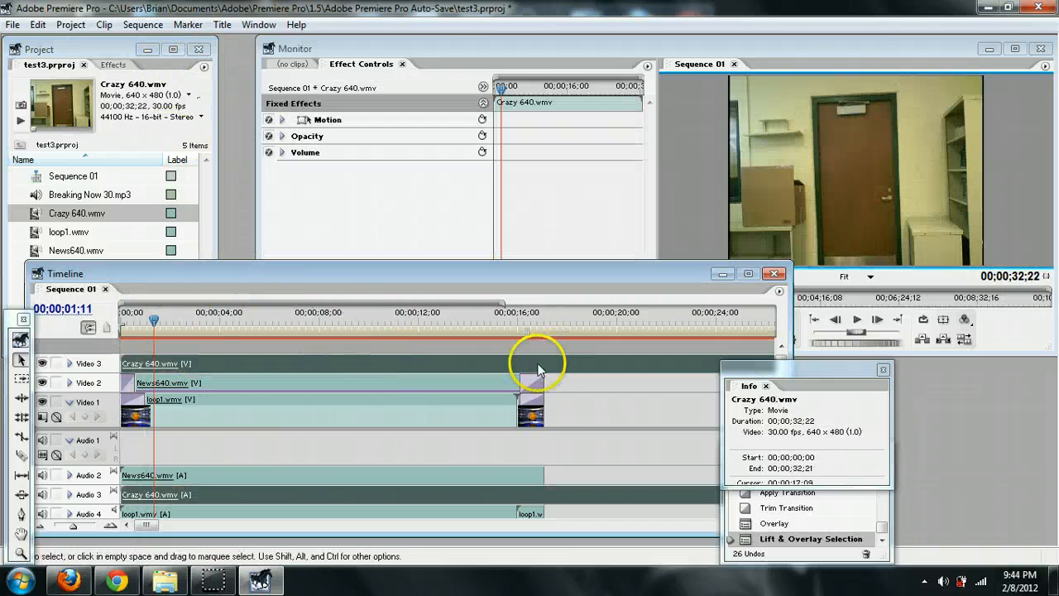
- Trim Crazy 640.wmv at both ends to a duration of 00;00;17;02 and move it back to the start of the sequence
click(43, 528)
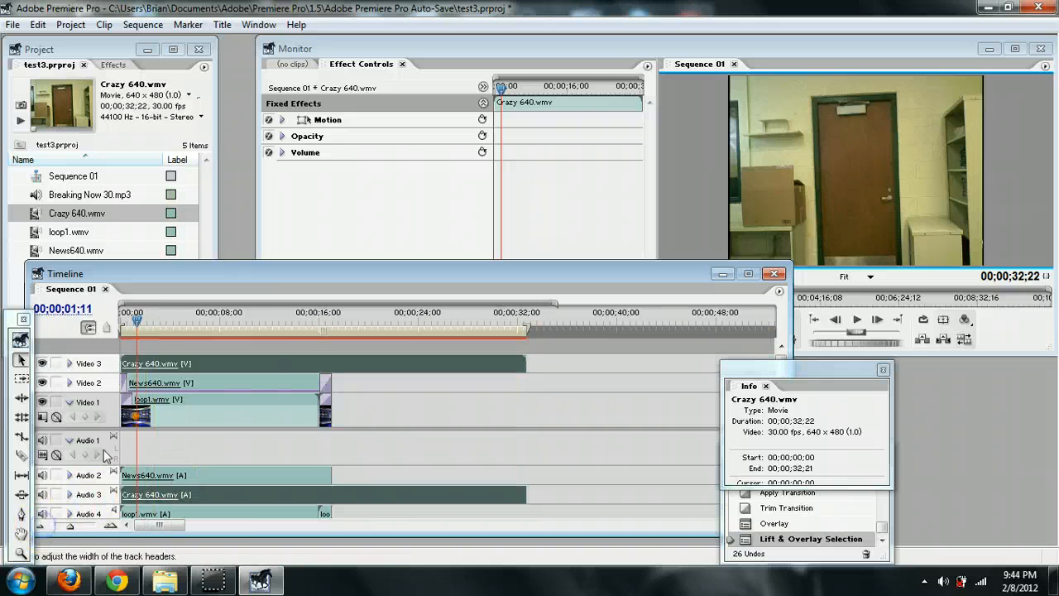
drag(150, 325, 366, 327)
drag(521, 370, 367, 364)
click(175, 315)
drag(175, 314, 154, 319)
drag(123, 362, 171, 361)
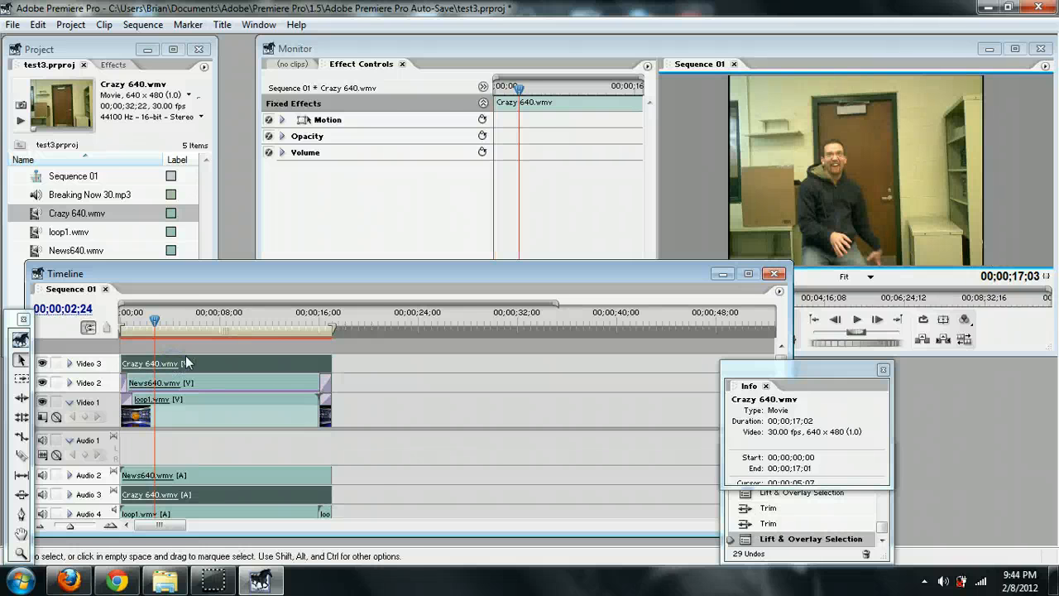
- Scale Crazy 640.wmv down to 43.7 and position it at 178.9, 120.5 as an inset above the news desk
click(155, 319)
drag(160, 325, 139, 327)
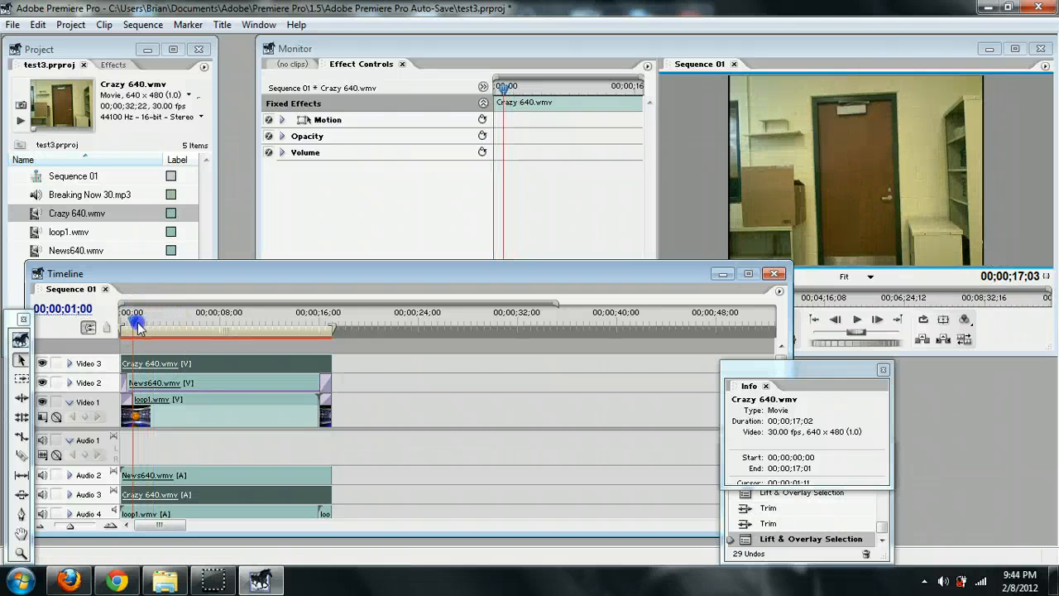
click(796, 145)
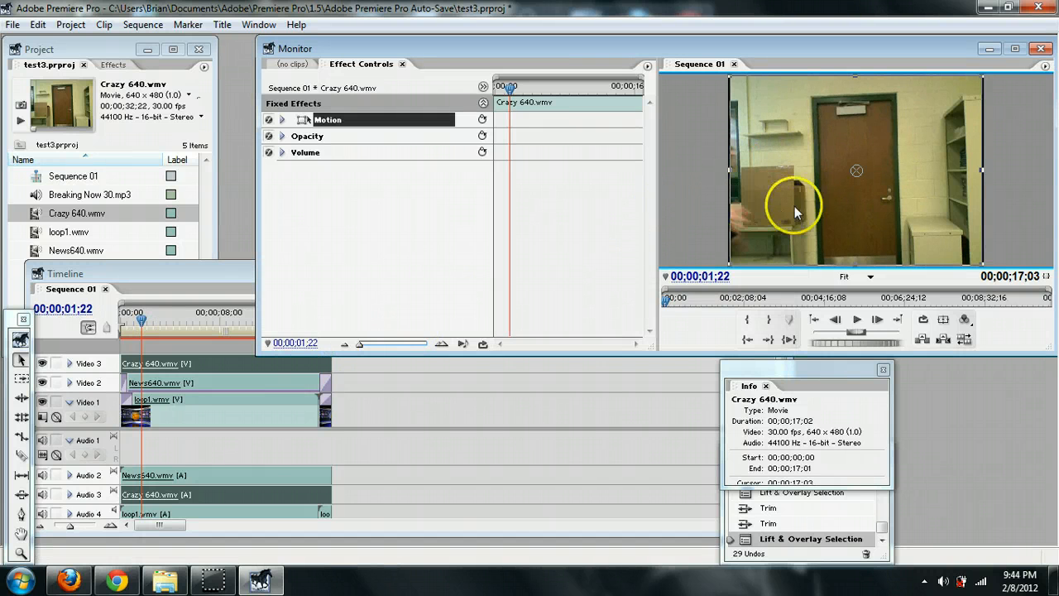
click(282, 121)
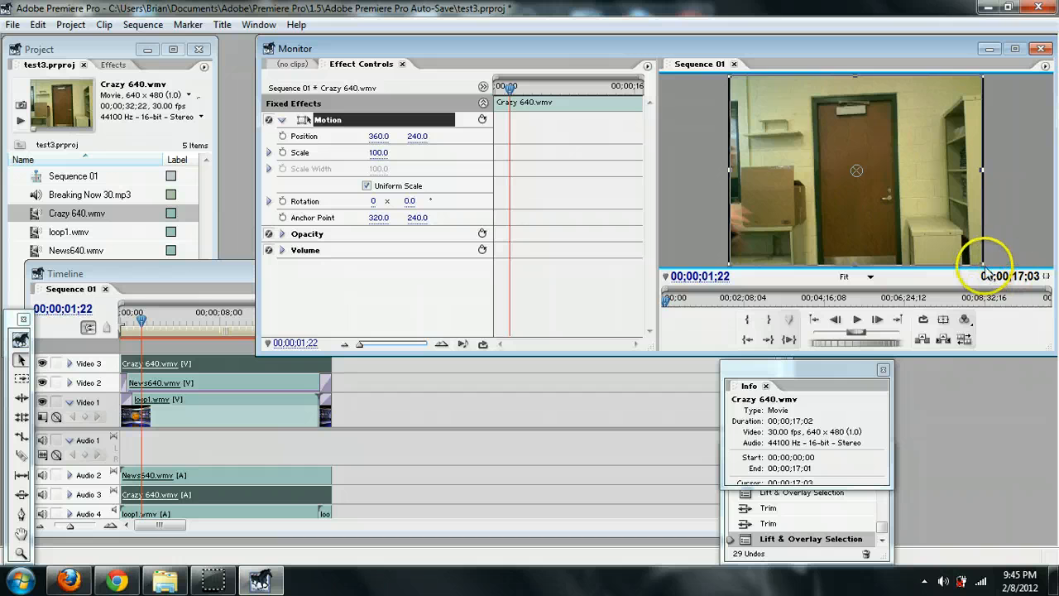
drag(982, 264, 828, 159)
click(692, 184)
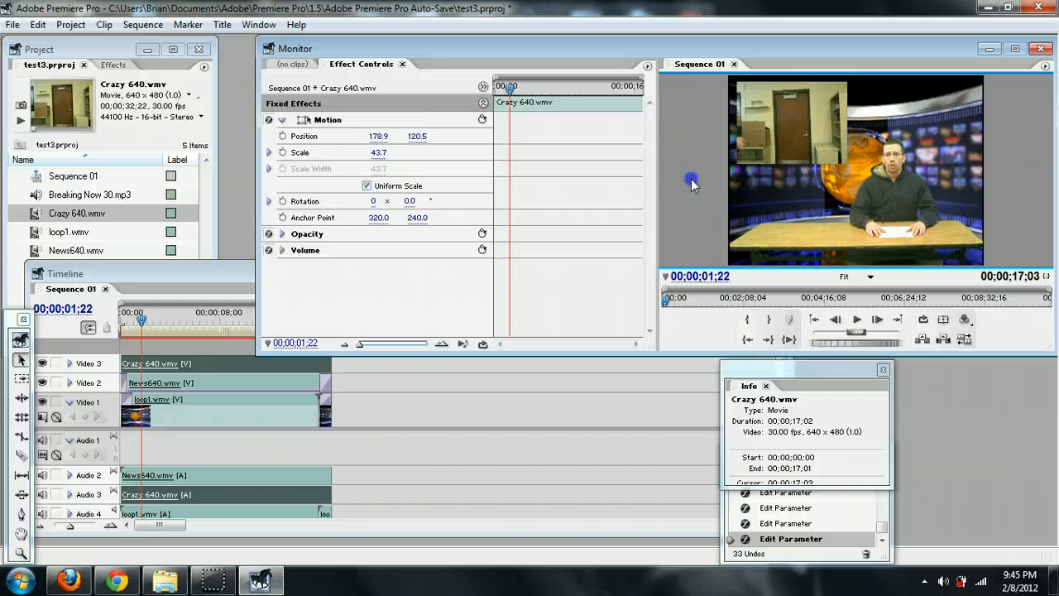
- Move the Crazy 640.wmv clip on Video 3 to start at 00;00;02;02 and preview its entrance
mouse_move(139, 321)
mouse_down()
mouse_move(121, 321)
mouse_move(345, 343)
mouse_move(128, 328)
mouse_up()
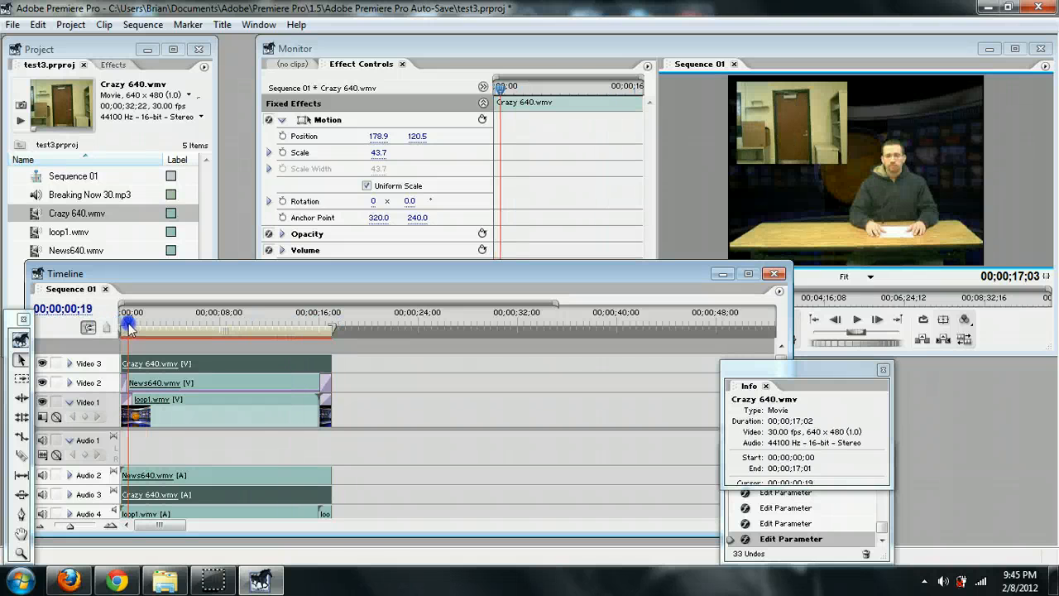
drag(157, 363, 179, 358)
click(132, 322)
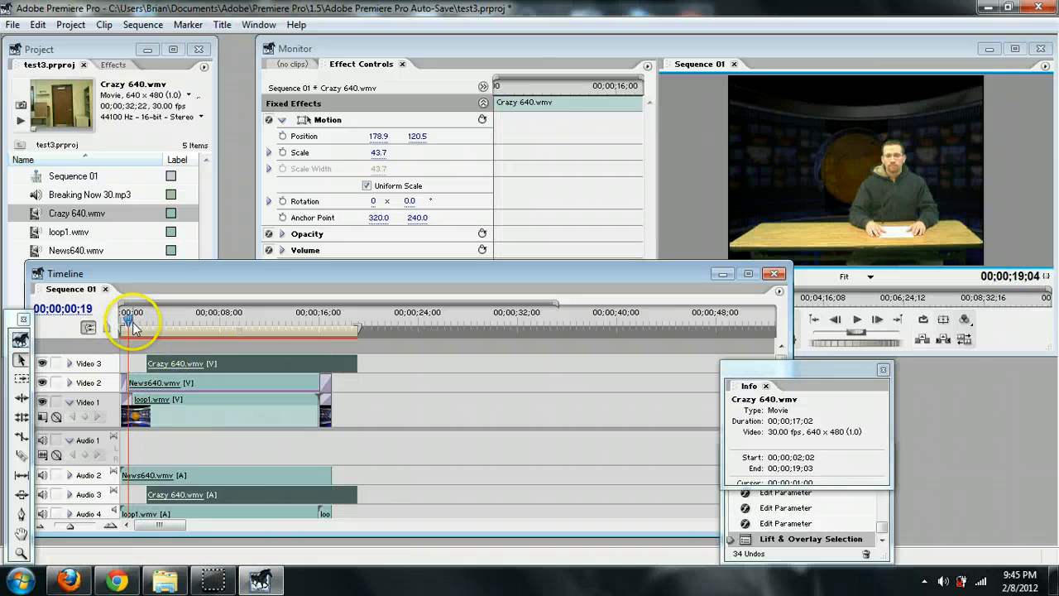
mouse_move(132, 321)
mouse_down()
mouse_move(170, 327)
mouse_move(143, 325)
mouse_move(151, 321)
mouse_up()
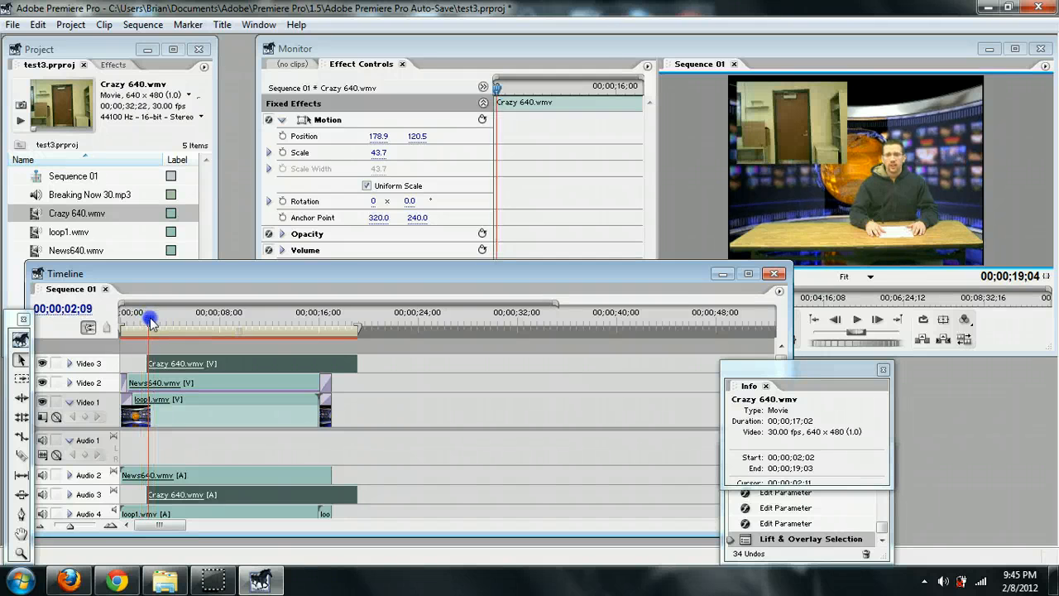
- Apply the Stretch video transition to the start of the Crazy 640.wmv clip on Video 3
click(171, 212)
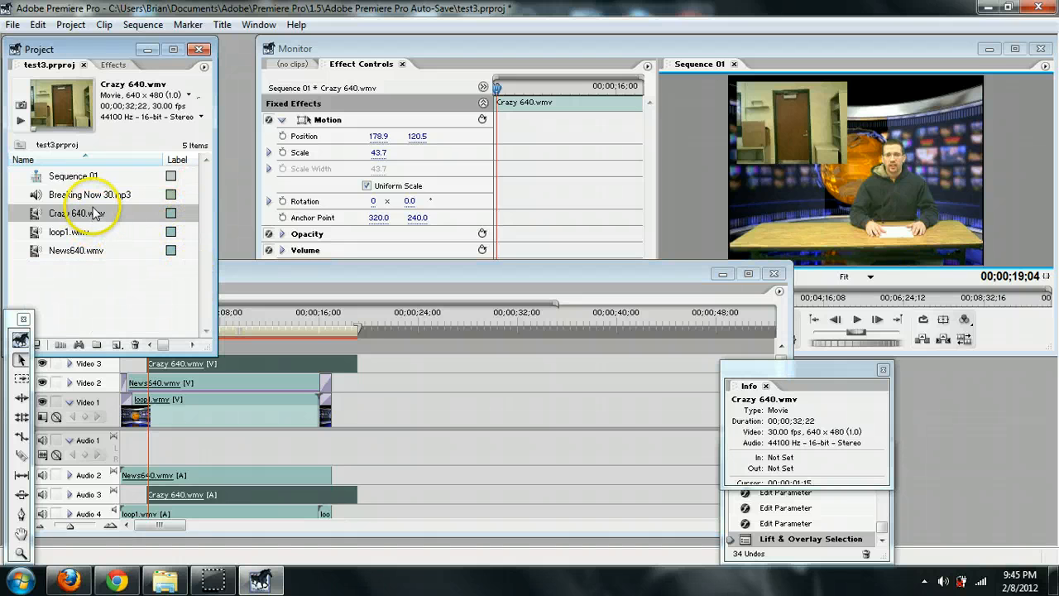
click(105, 66)
click(22, 193)
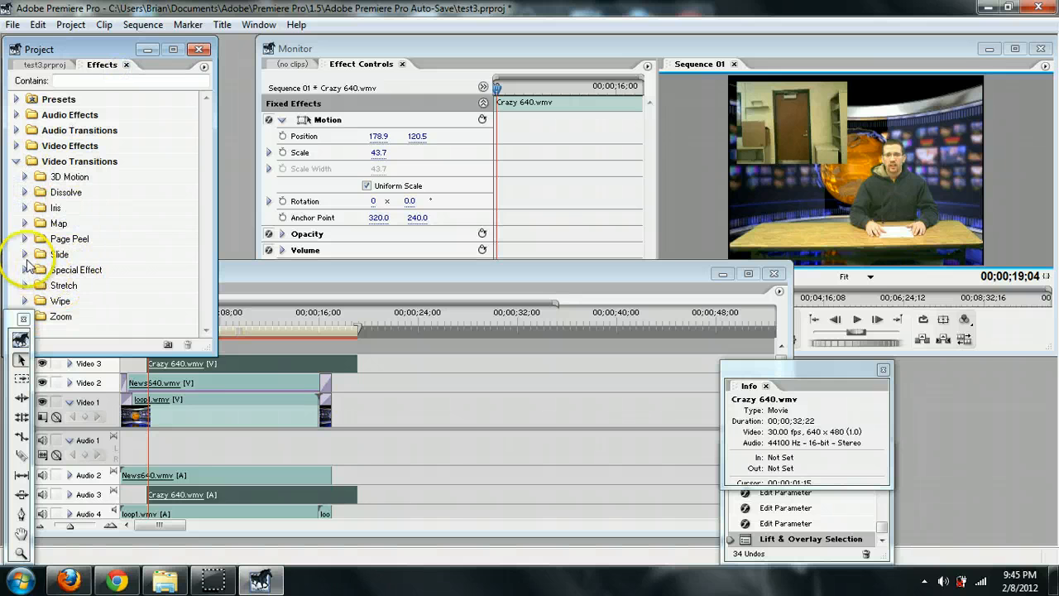
click(30, 287)
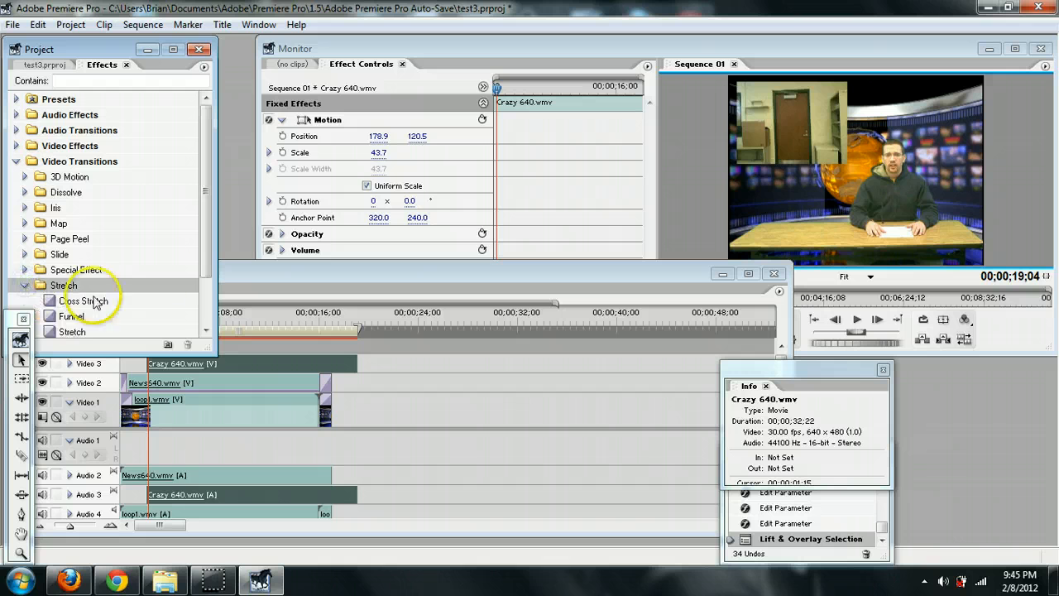
drag(206, 234, 206, 326)
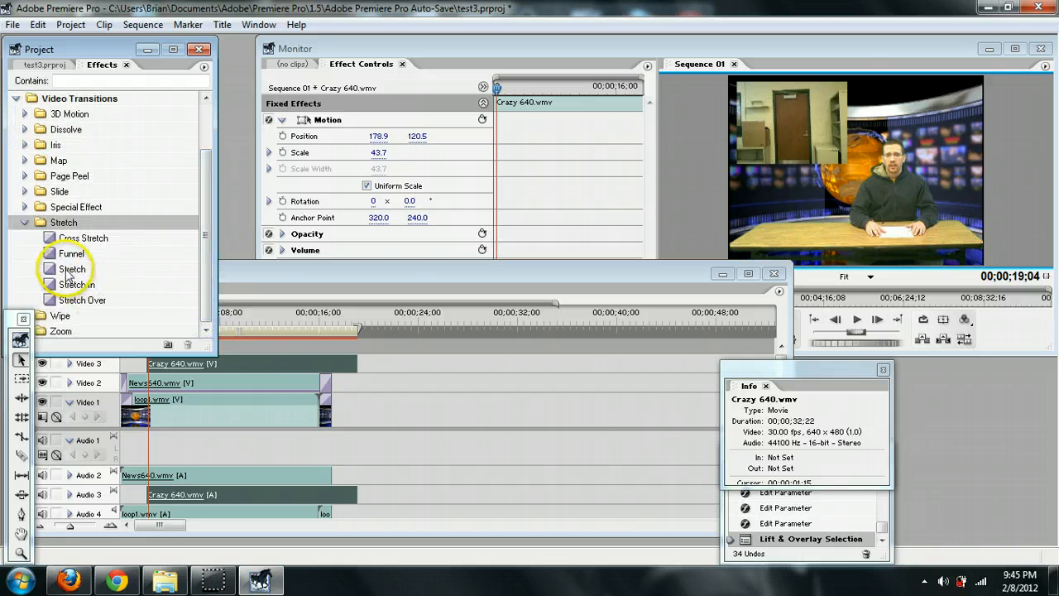
drag(72, 269, 154, 363)
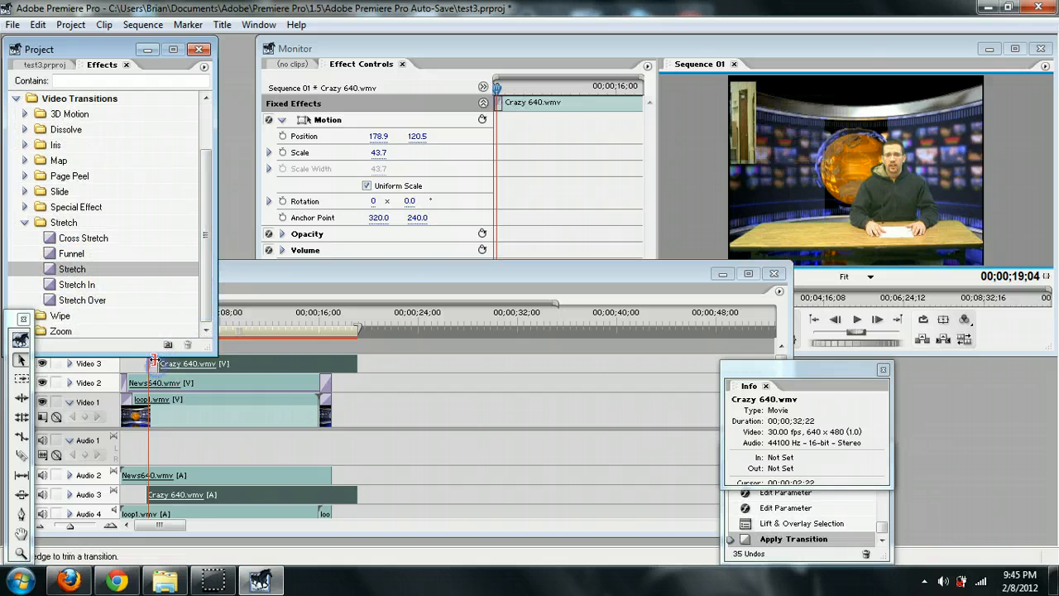
- Trim the end of the Crazy 640.wmv clip back to 00;00;15;22, before the closing Dip to Black
click(242, 333)
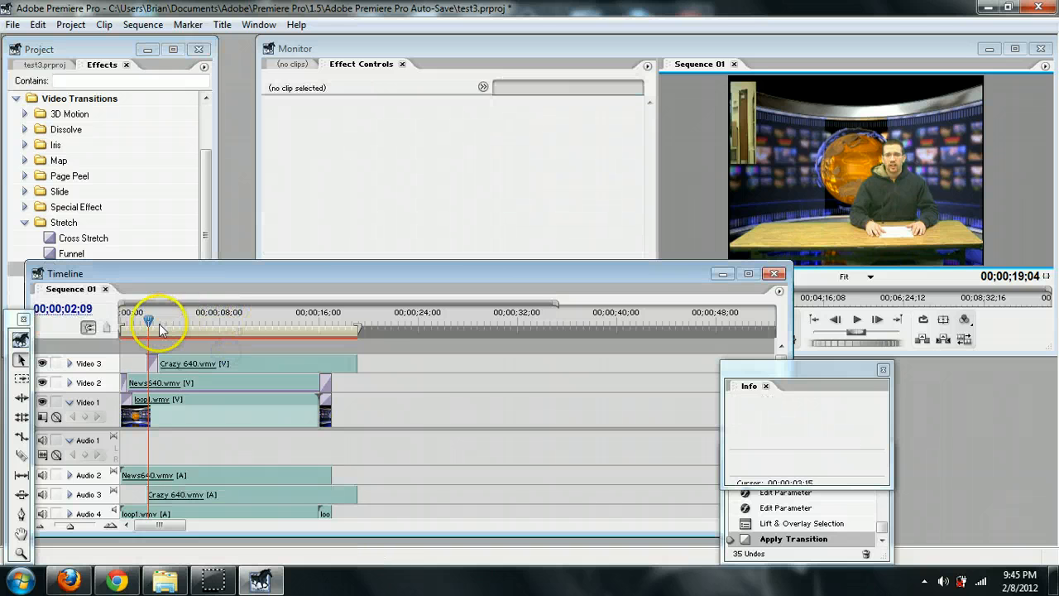
drag(145, 321, 320, 359)
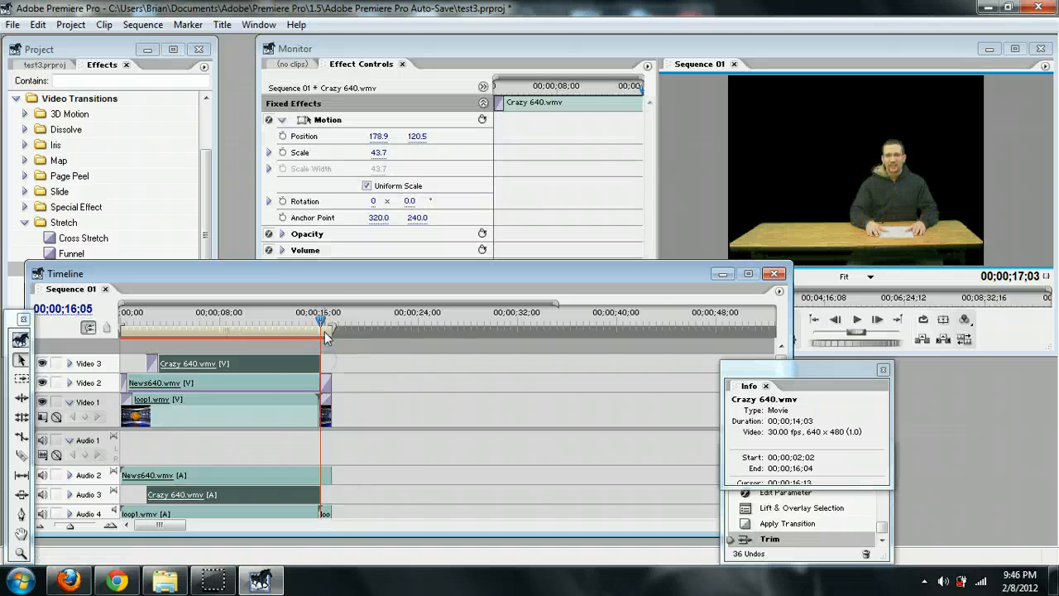
drag(321, 322, 315, 361)
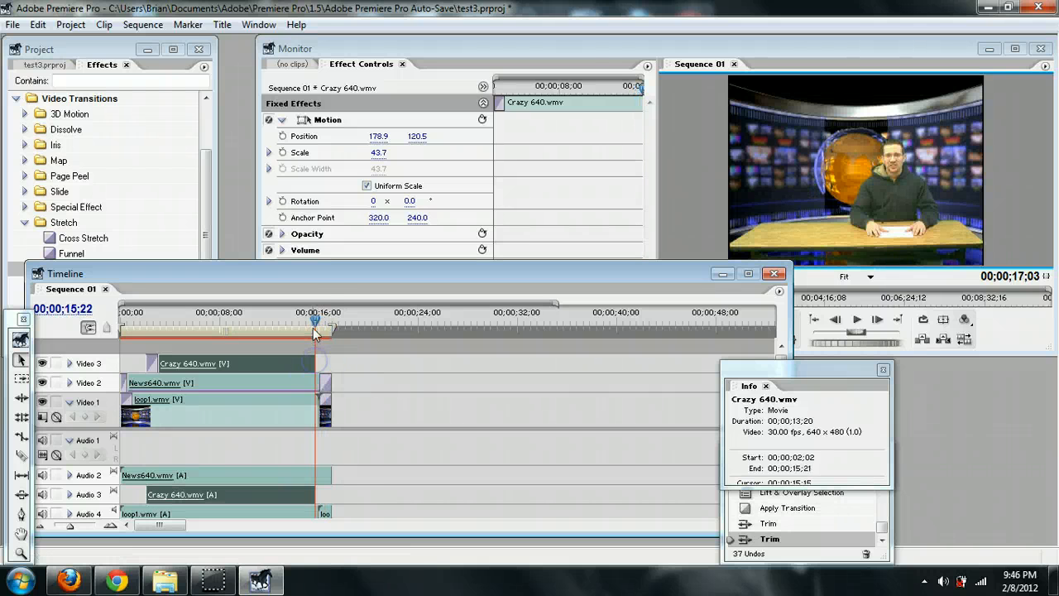
- Apply the Stretch video transition to the end of the Crazy 640.wmv clip on Video 3 and preview its exit
click(198, 228)
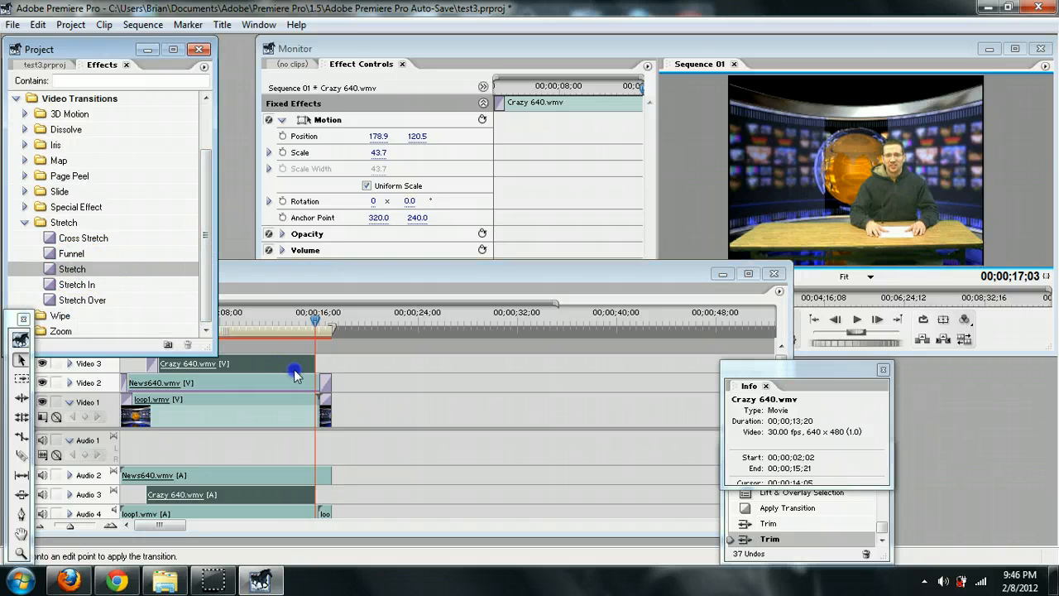
drag(307, 367, 310, 365)
drag(302, 321, 324, 339)
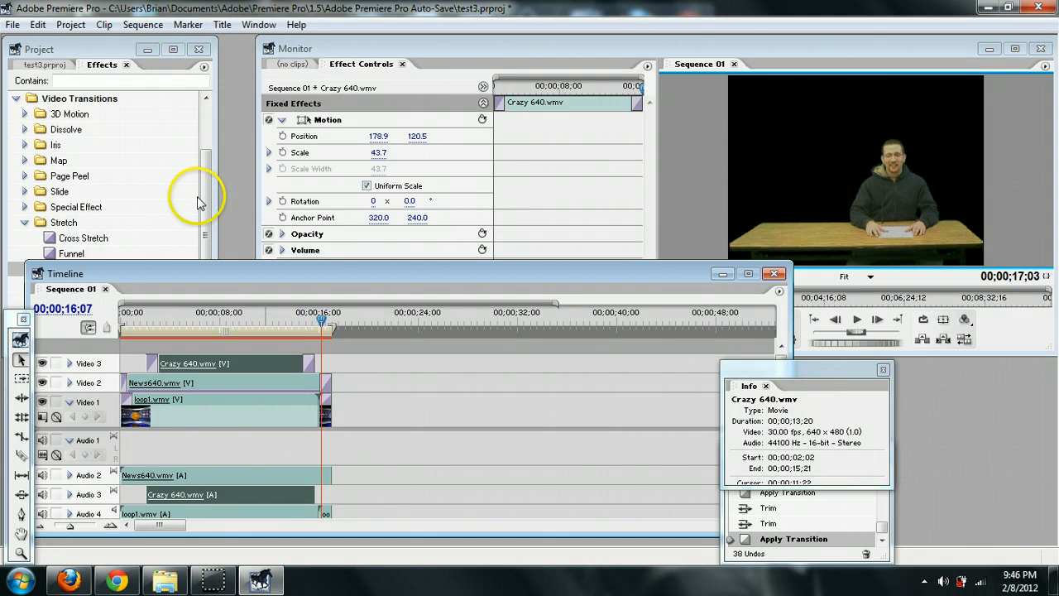
click(26, 223)
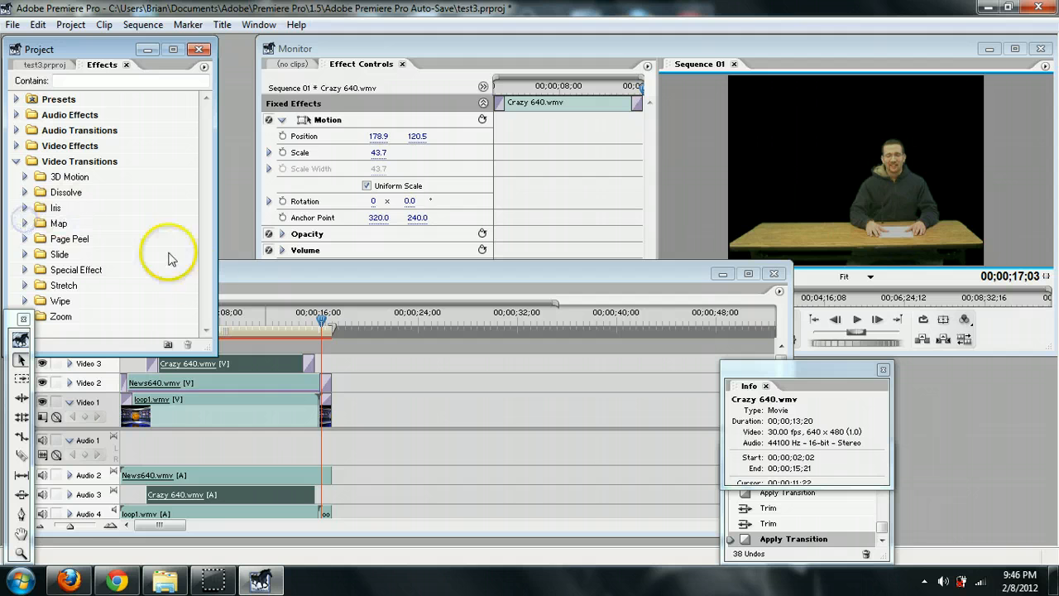
click(311, 321)
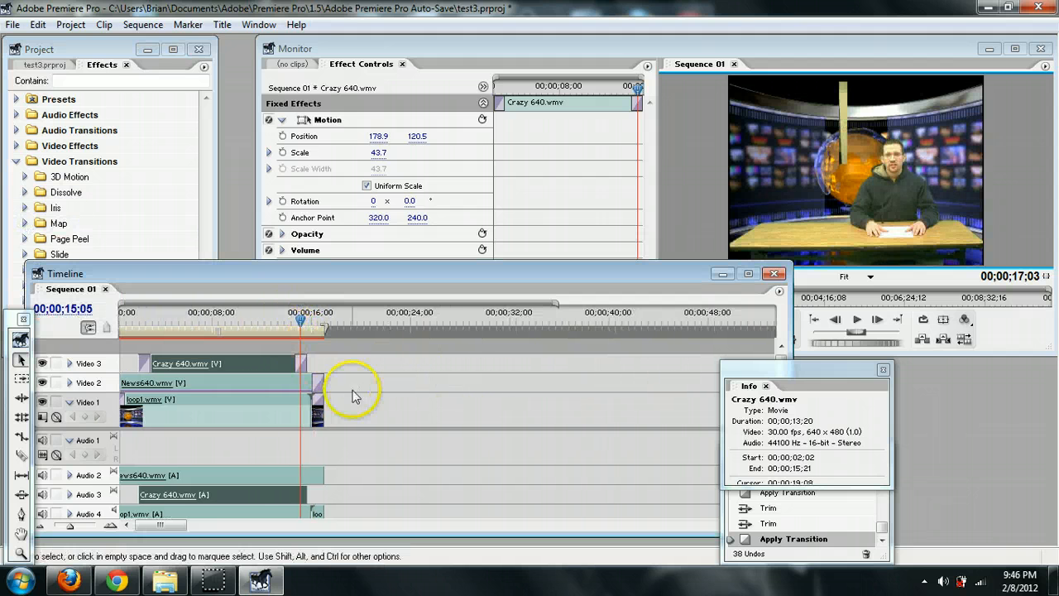
- Close the Info and History palettes to clear the workspace around the timeline
drag(862, 378, 687, 341)
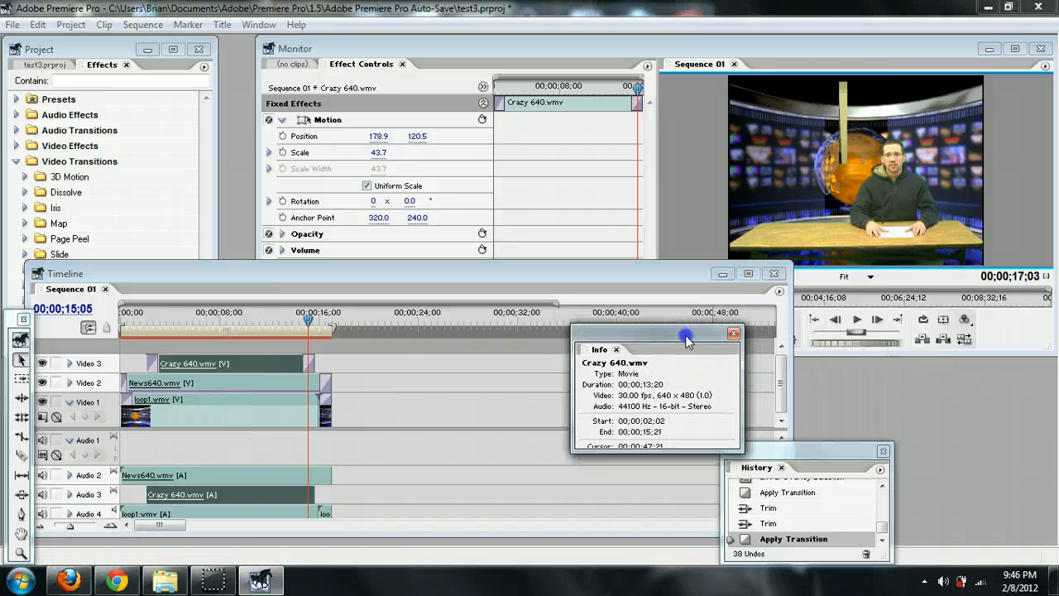
click(732, 333)
click(884, 450)
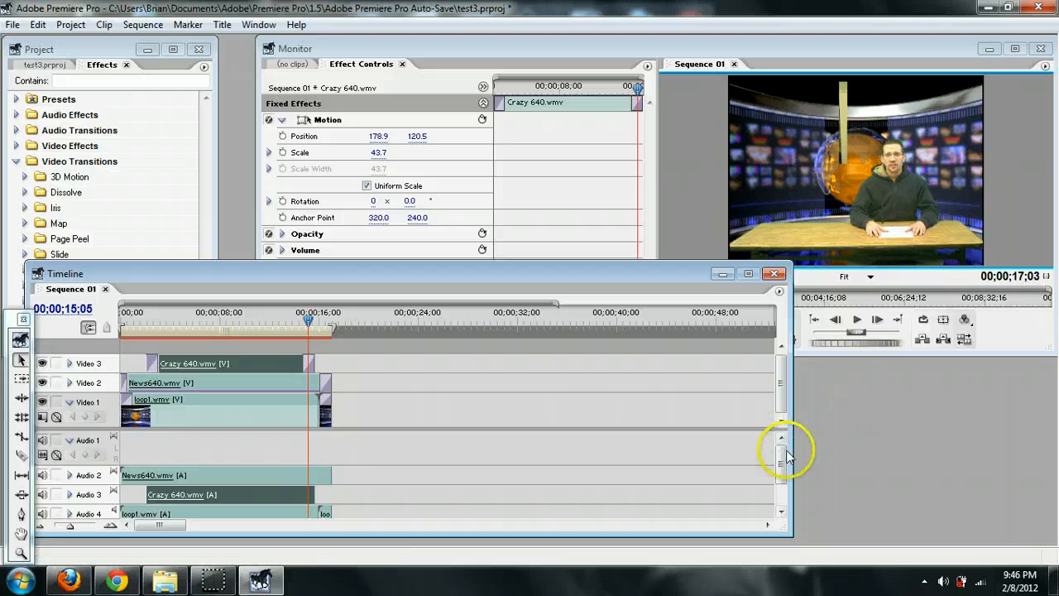
- Unlink the audio and video of the long loop1.wmv clip on Video 1 and Audio 4
scroll(778, 487, down, 2)
drag(778, 487, 778, 467)
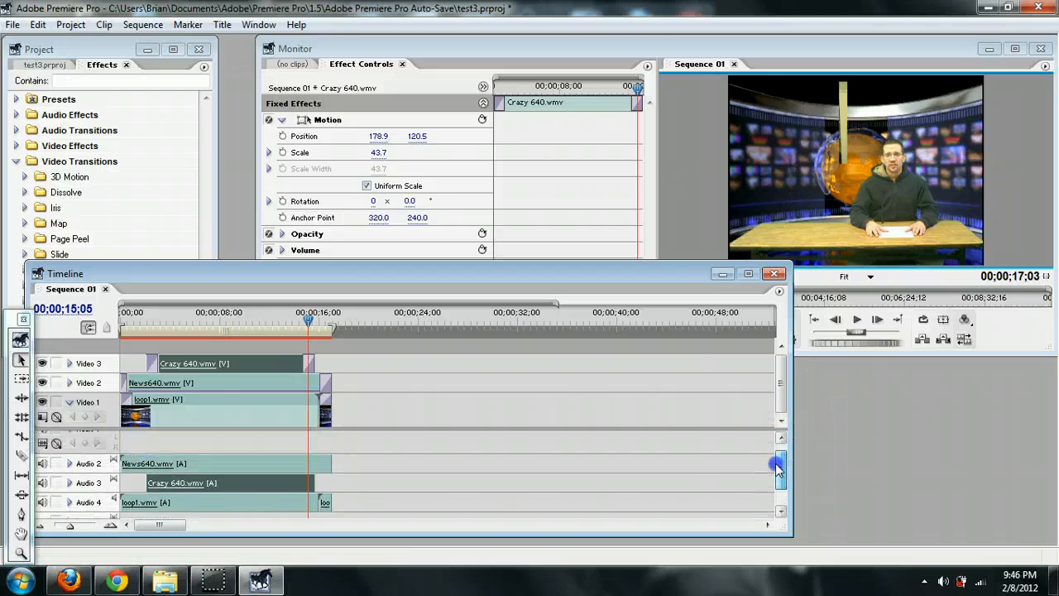
scroll(778, 468, down, 2)
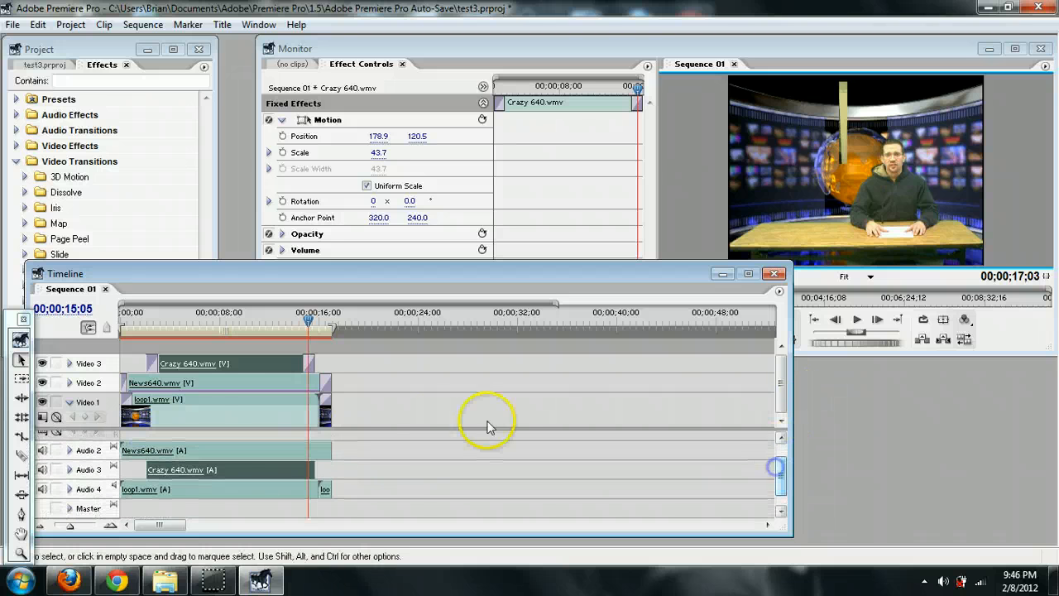
click(111, 525)
drag(147, 525, 123, 525)
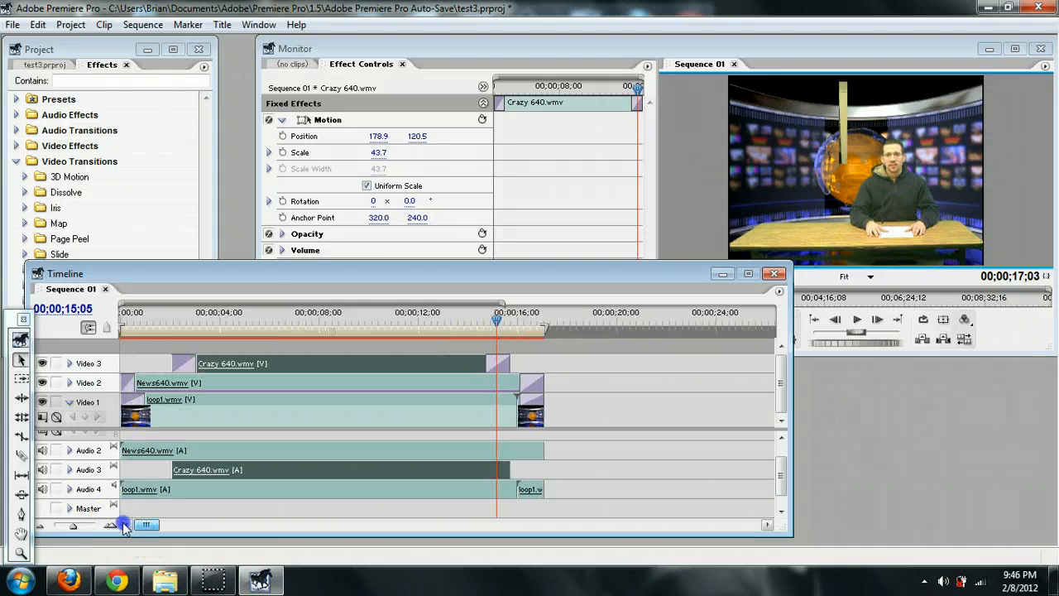
click(177, 450)
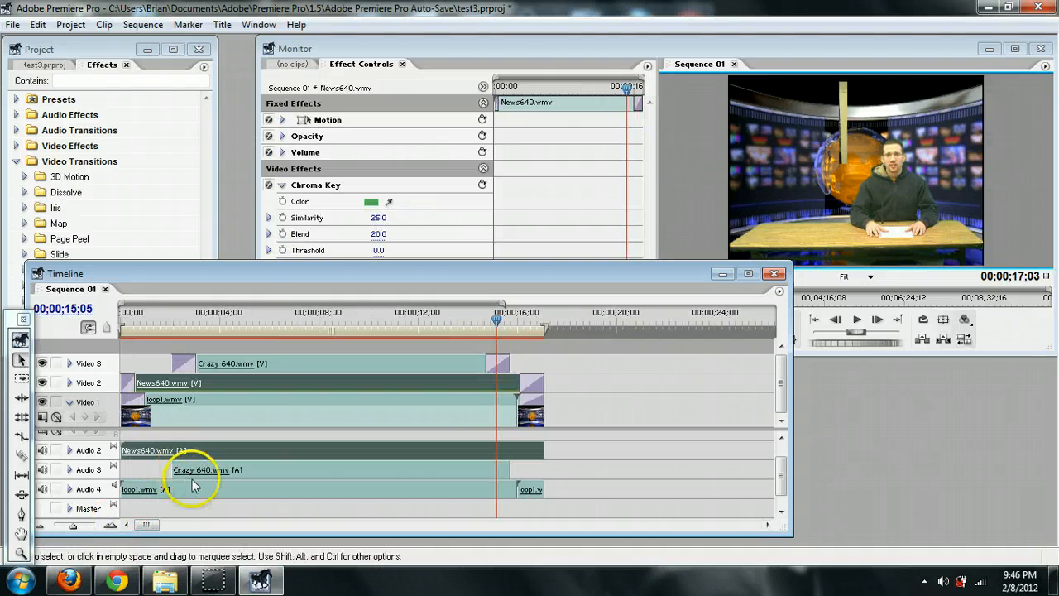
click(192, 480)
click(185, 491)
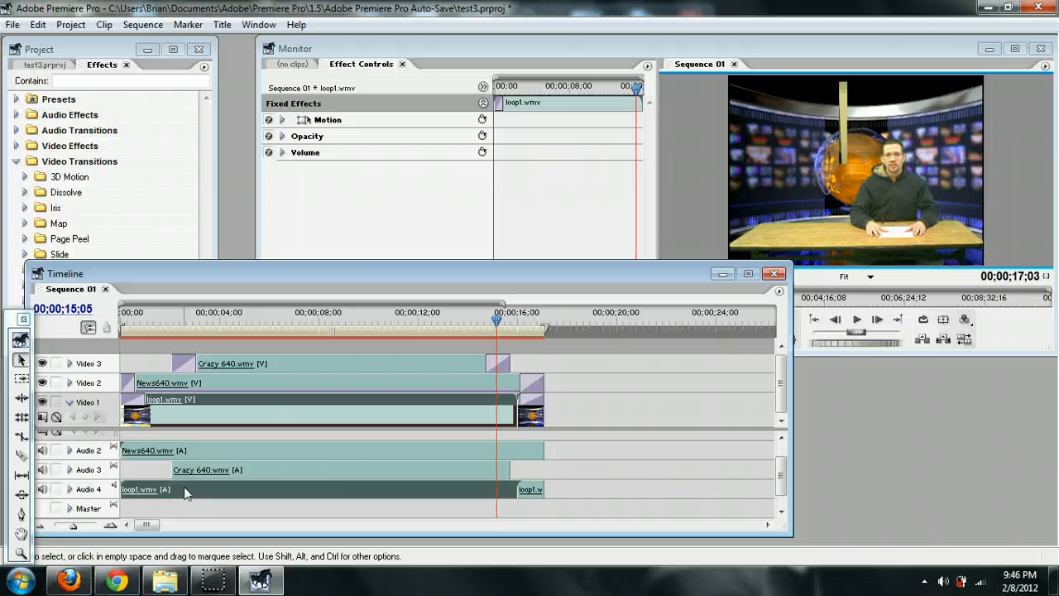
right_click(183, 486)
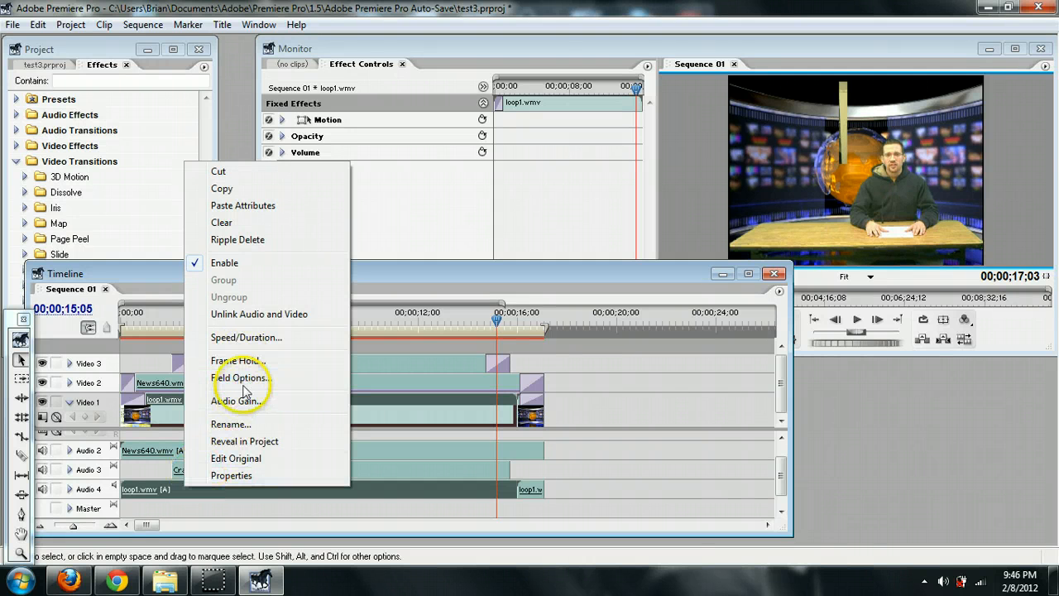
click(250, 314)
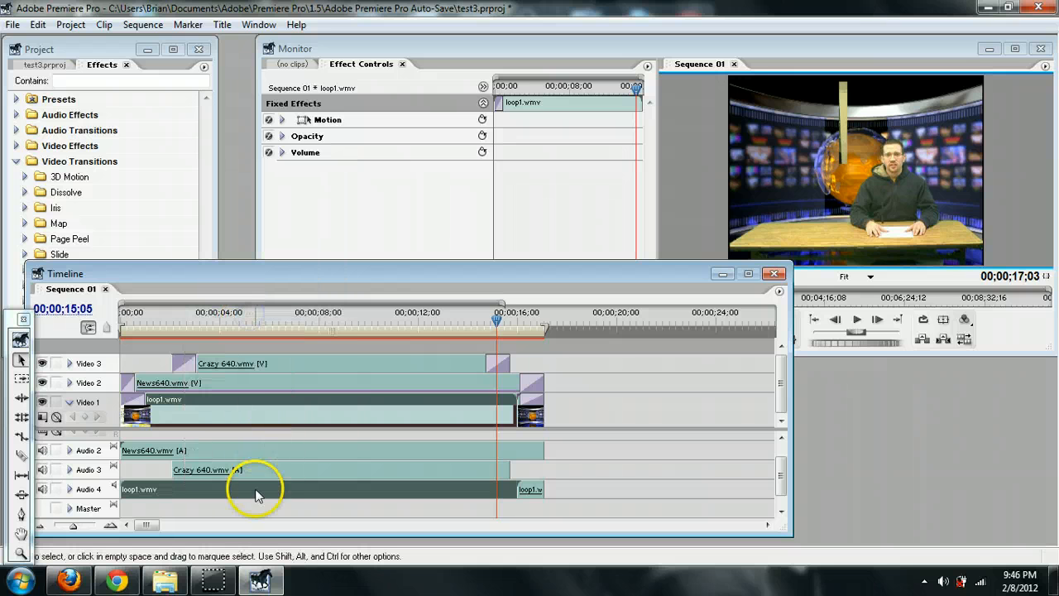
- Delete the long loop1.wmv audio portion from Audio 4, keeping its video
click(255, 510)
click(498, 485)
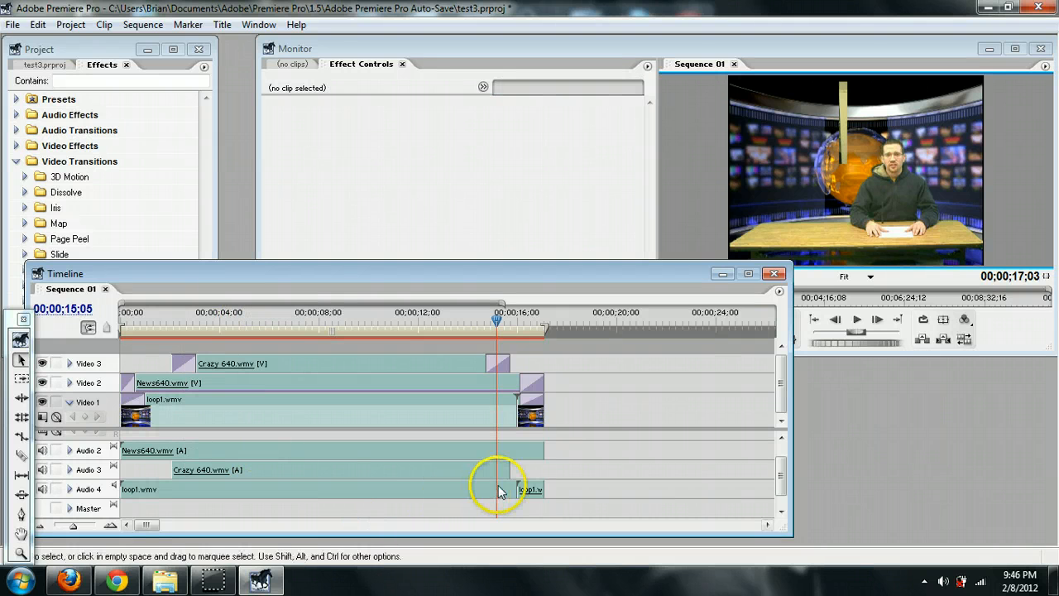
drag(487, 499, 507, 505)
drag(416, 502, 415, 503)
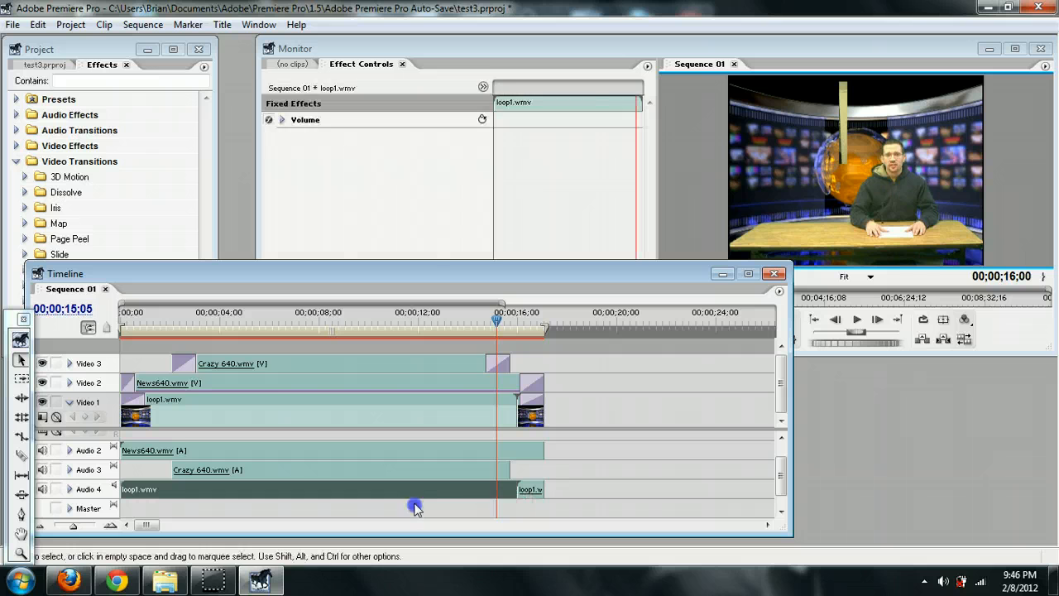
key(Delete)
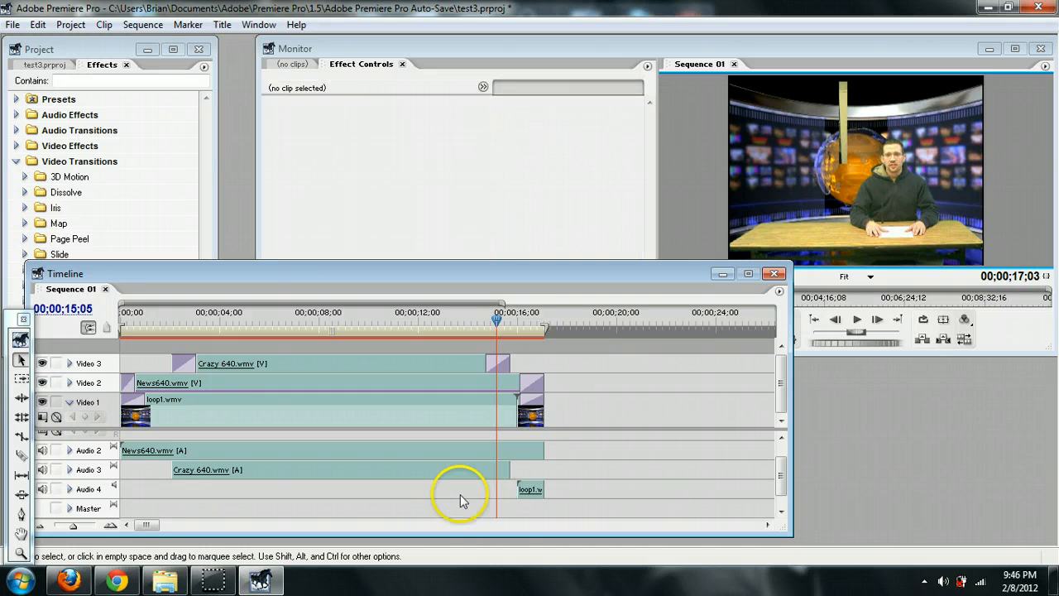
click(531, 490)
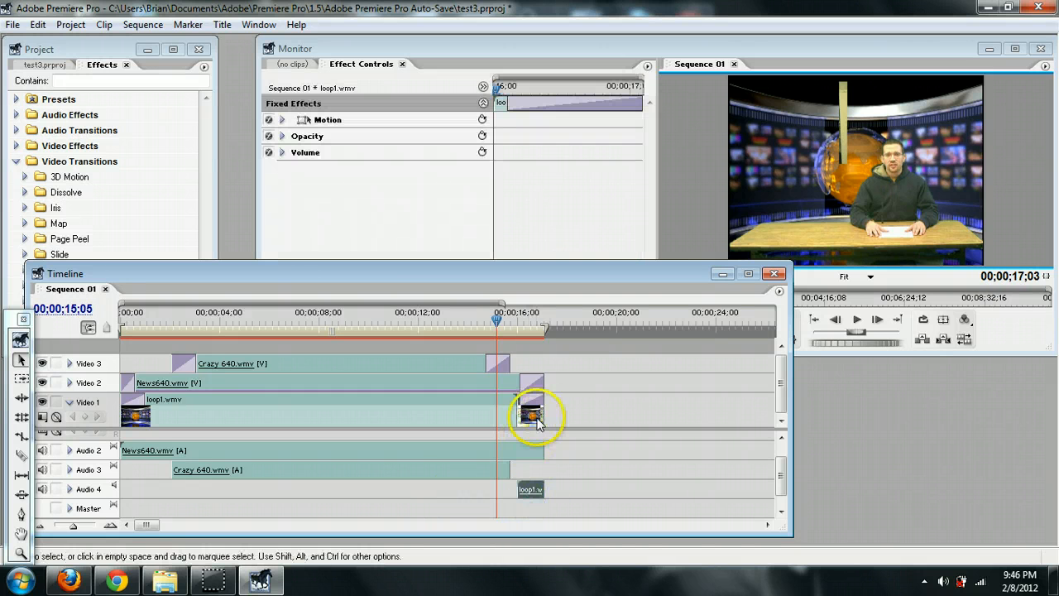
key(Delete)
key(ctrl+z)
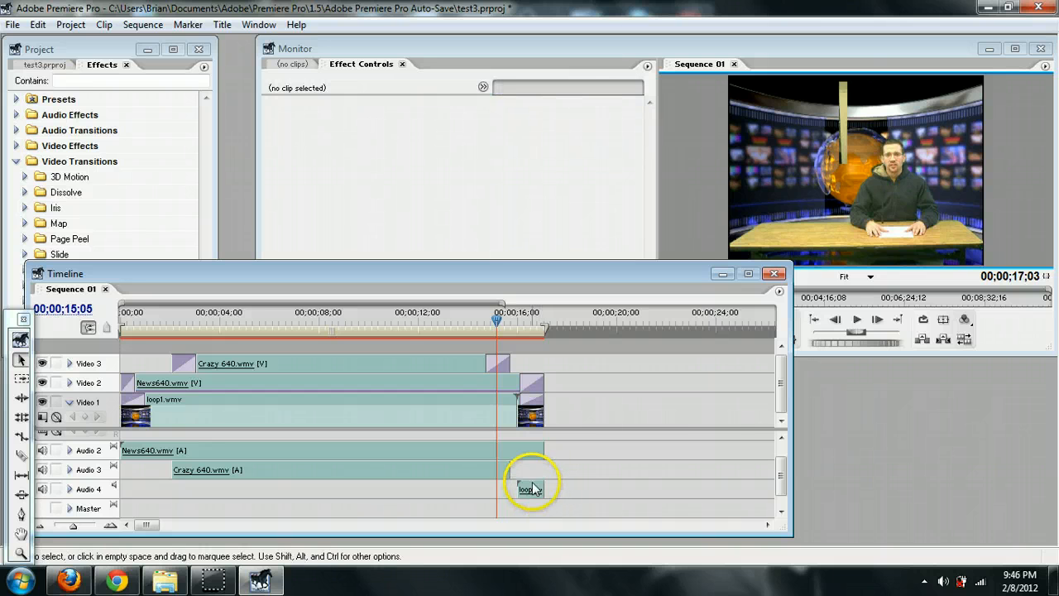
- Unlink the short closing loop1.wmv clip's audio from its video and delete the audio portion from Audio 4
right_click(530, 491)
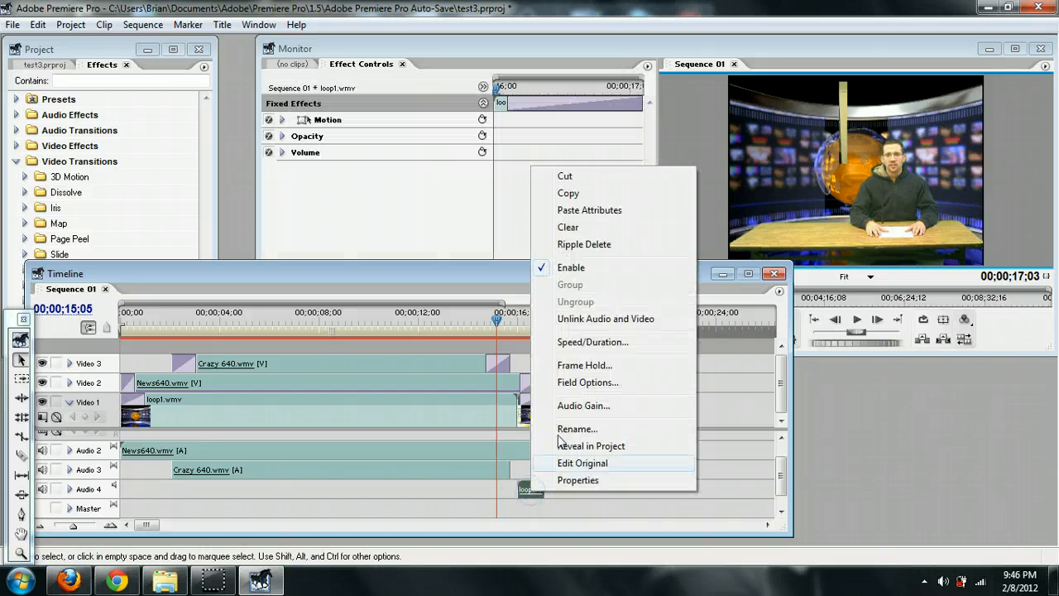
click(568, 317)
click(570, 447)
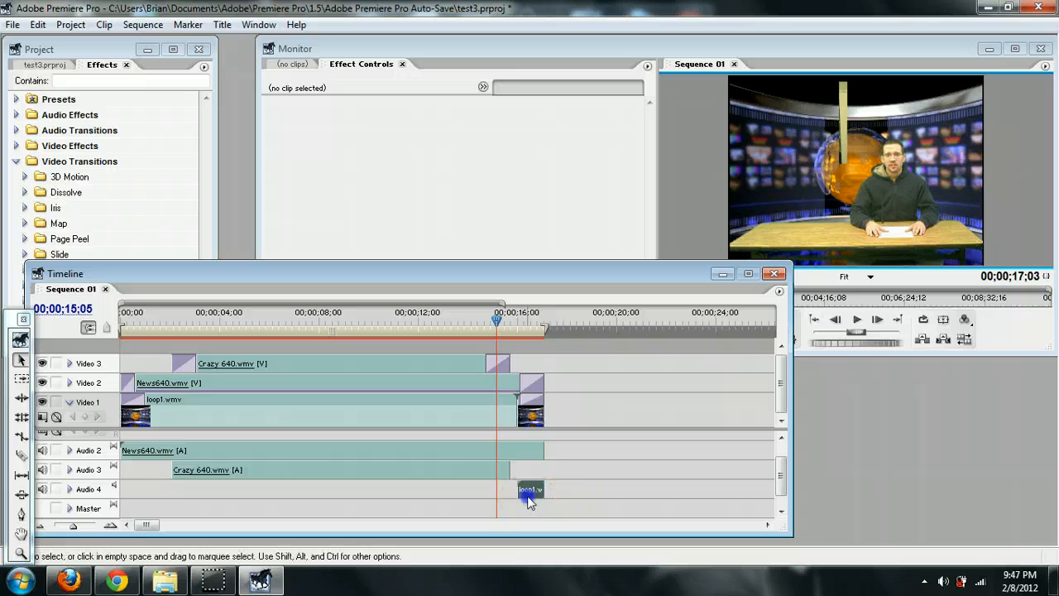
click(533, 490)
drag(540, 491, 601, 503)
drag(518, 491, 498, 484)
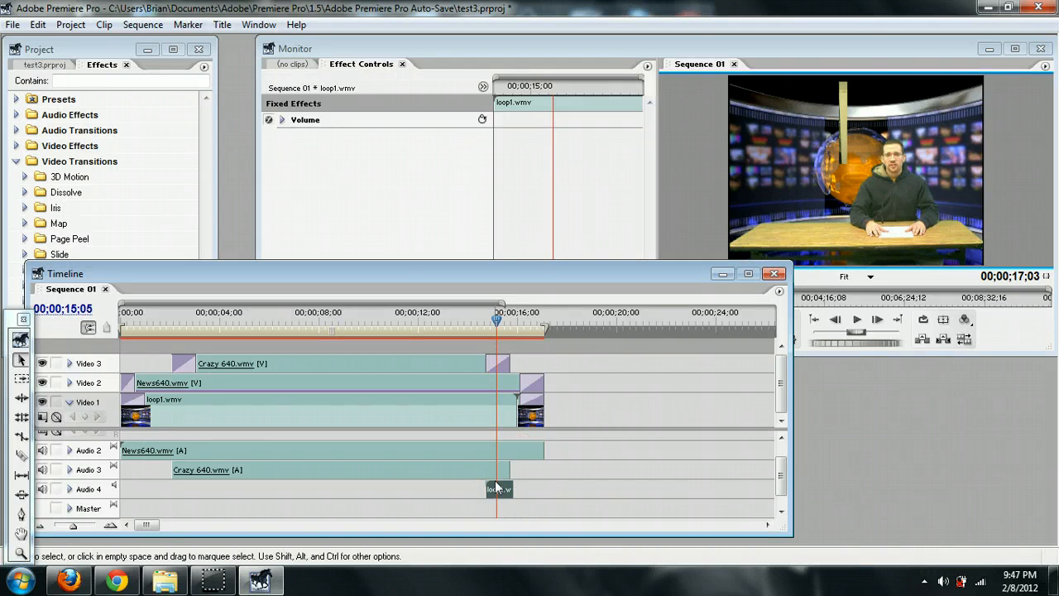
key(Delete)
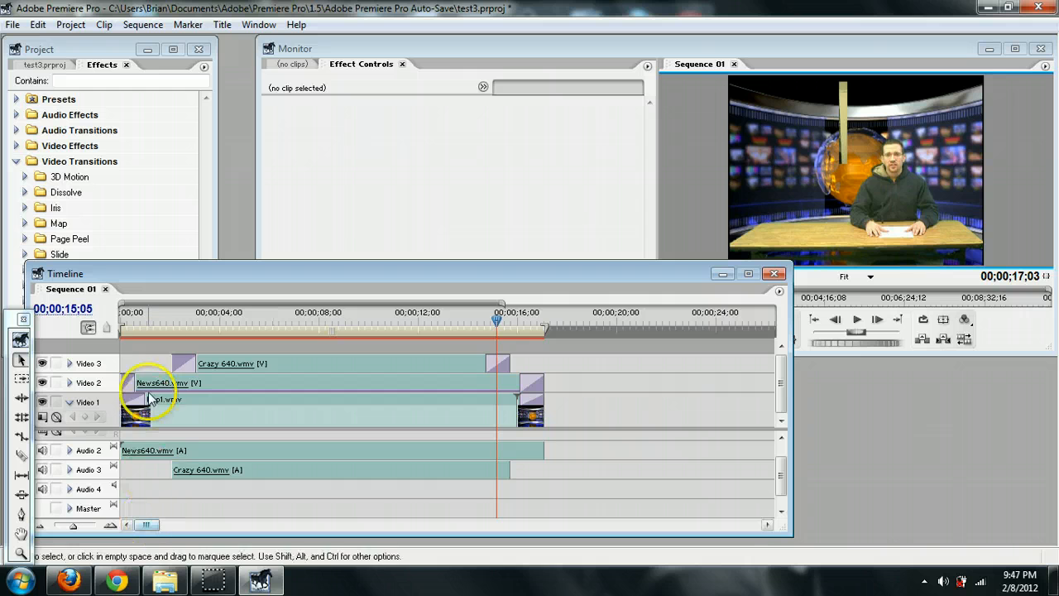
- Unlink the Crazy 640.wmv clip's audio from its video and delete the audio portion from Audio 3
drag(125, 326, 312, 328)
click(305, 470)
right_click(305, 470)
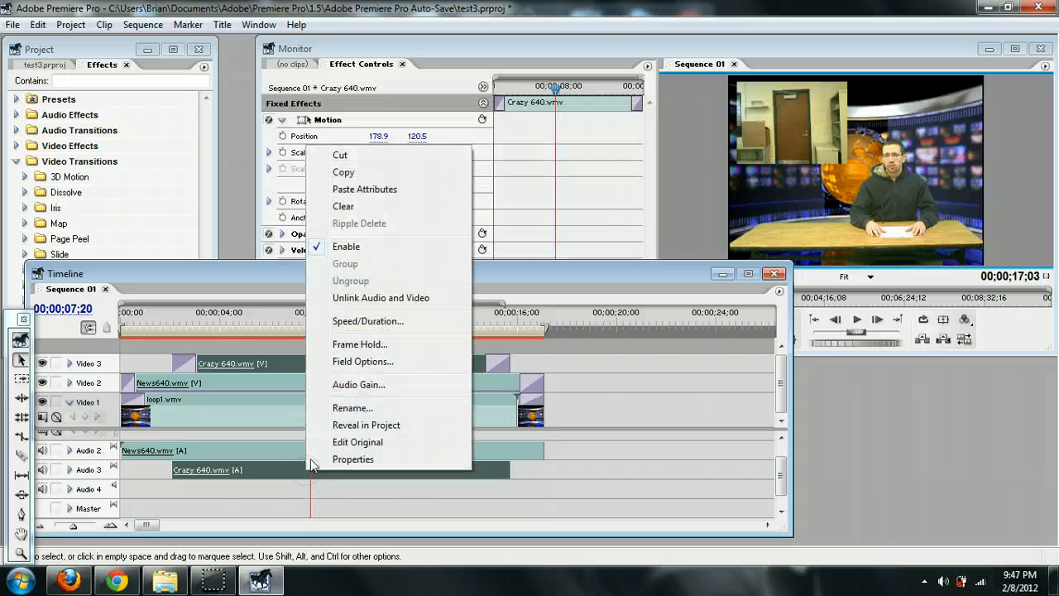
click(380, 296)
click(355, 435)
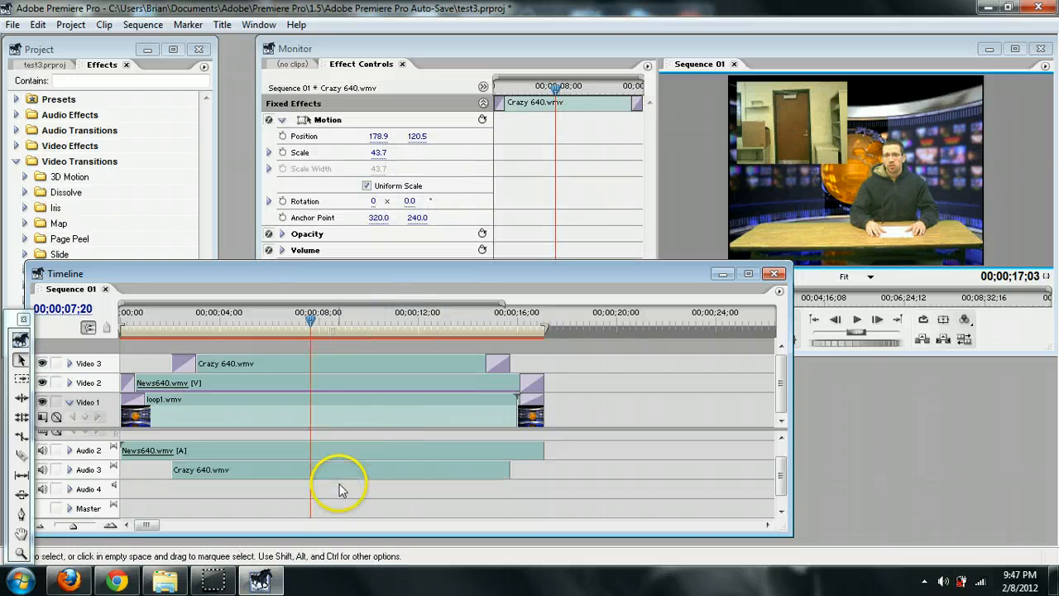
click(339, 463)
key(Delete)
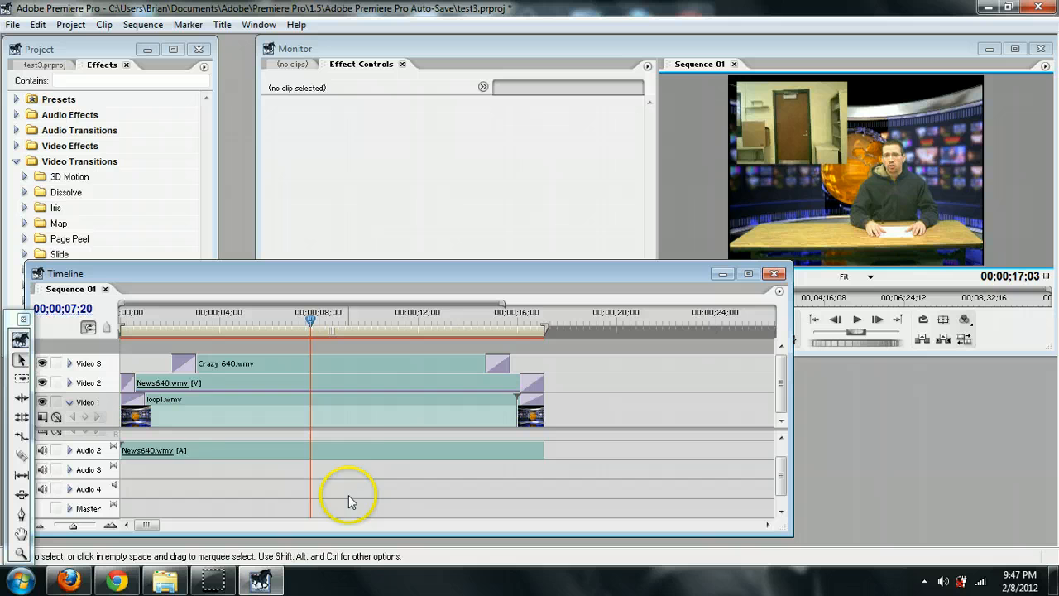
- Raise the audio gain of the News640.wmv clip on Audio 2 and play the sequence from the start
click(243, 460)
drag(196, 324, 290, 325)
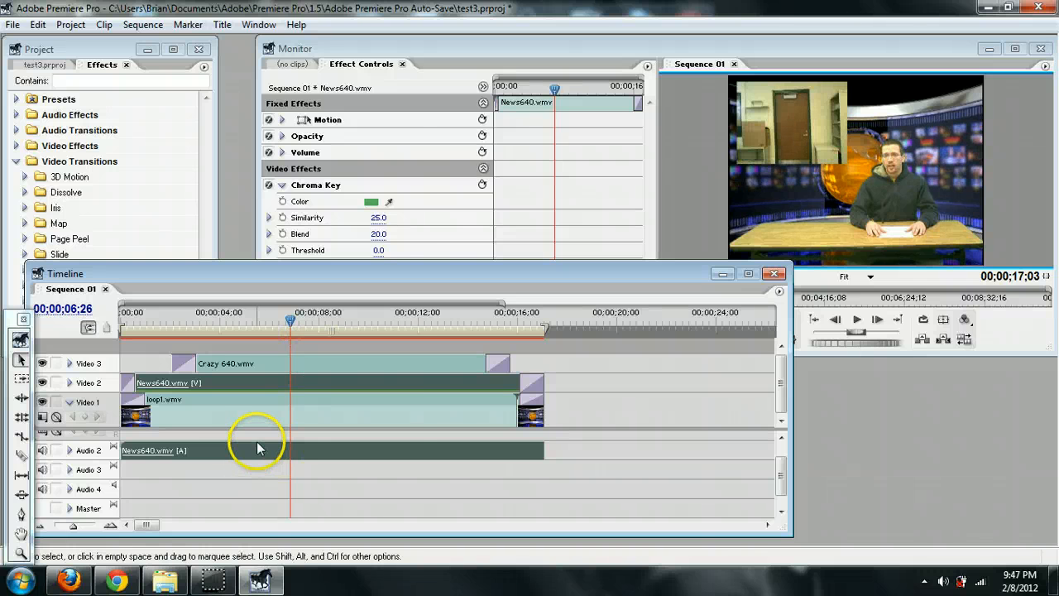
right_click(257, 446)
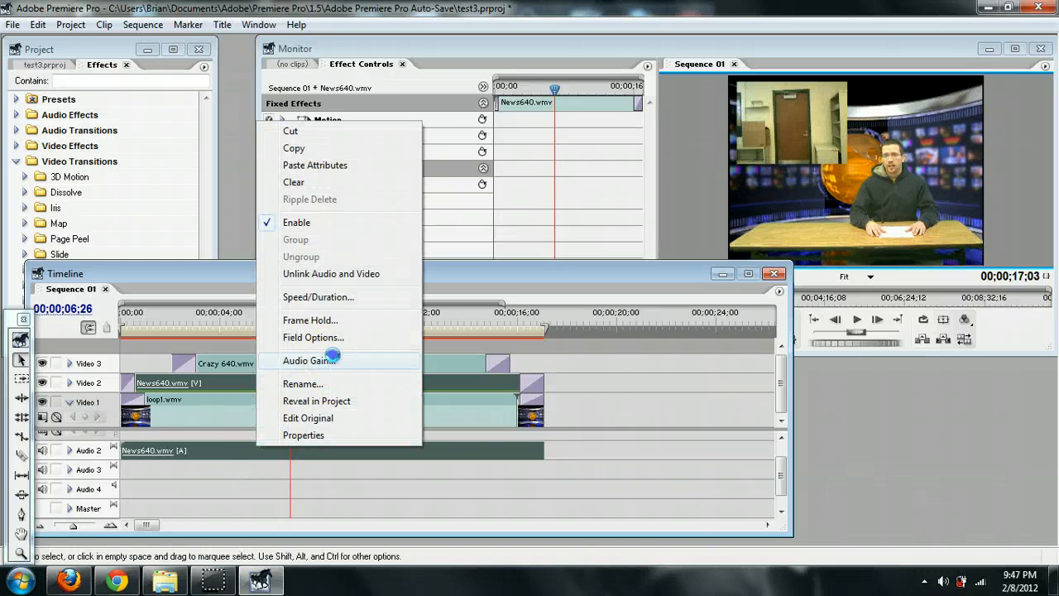
click(331, 355)
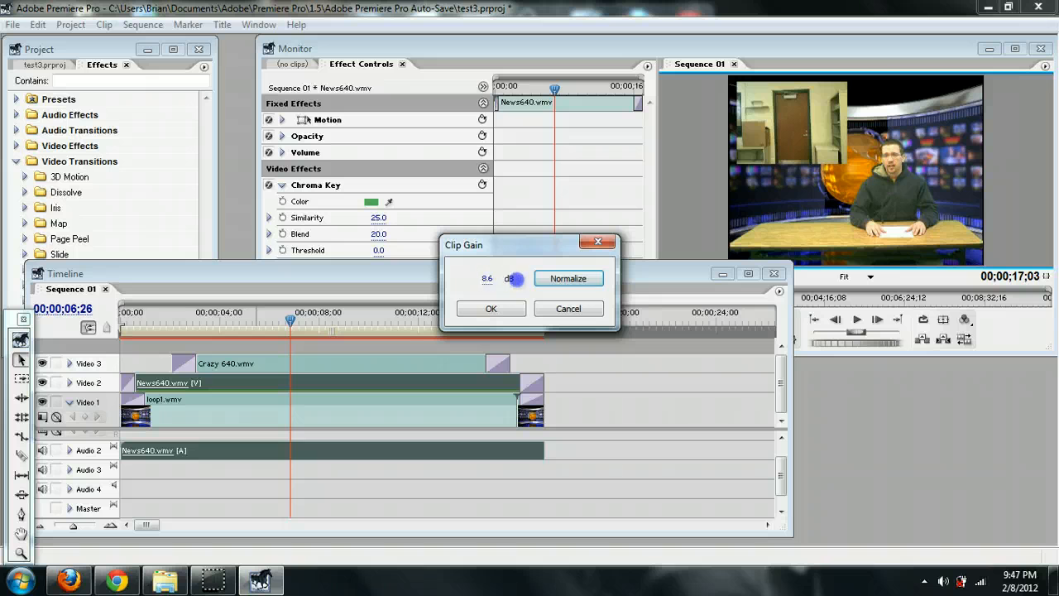
click(490, 309)
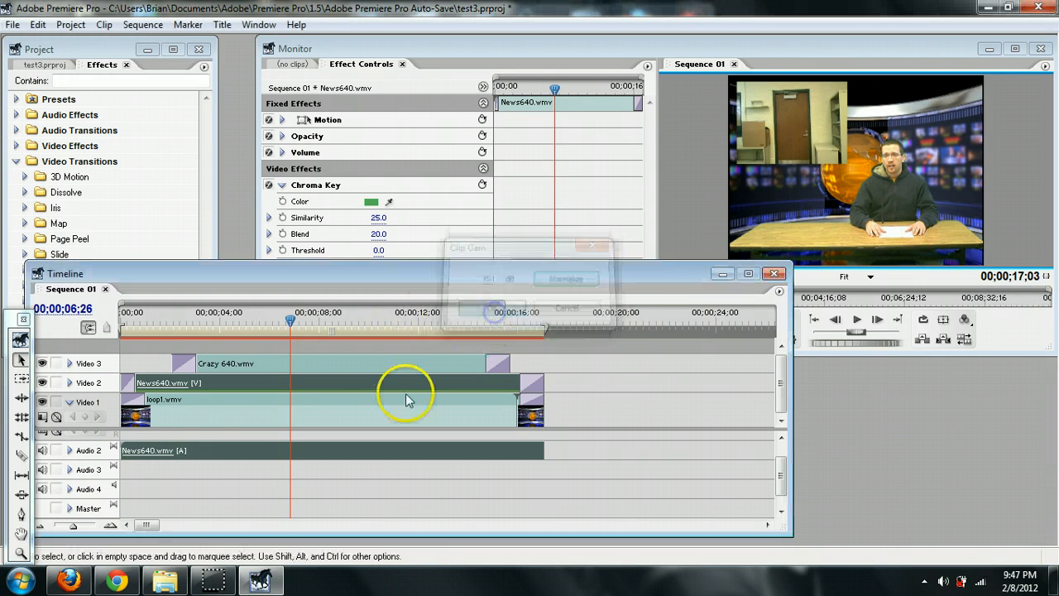
drag(216, 310, 83, 309)
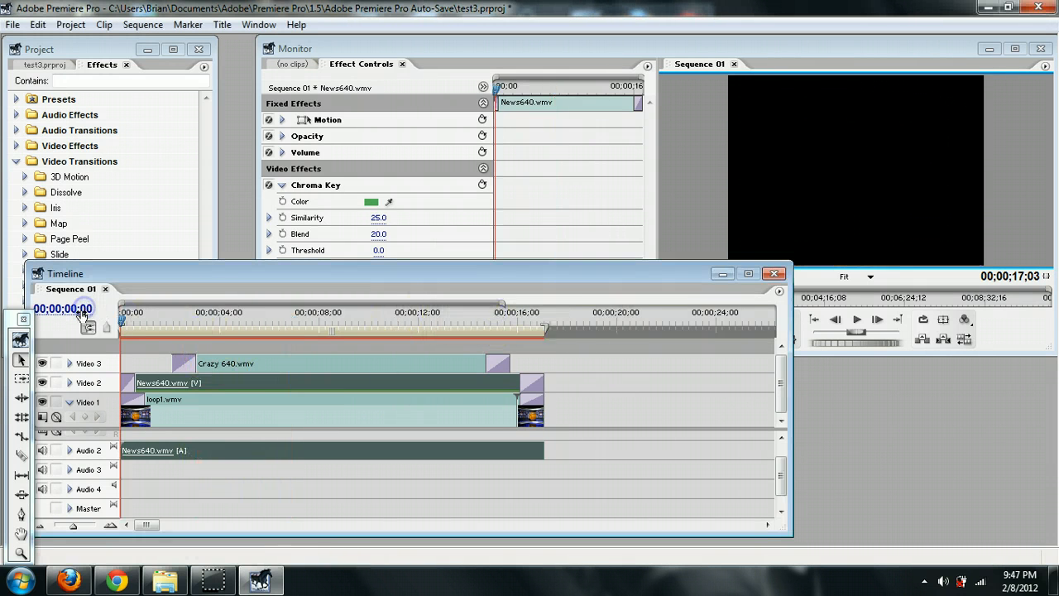
key(space)
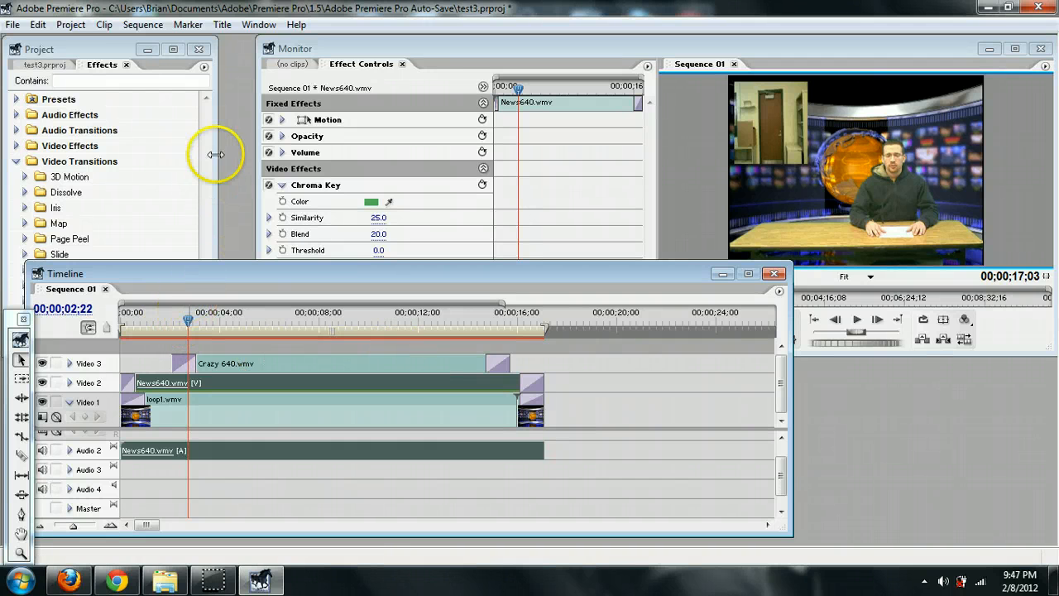
- Add Breaking Now 30.mp3 to Audio 3 at the start of the sequence and play it from the beginning
click(39, 65)
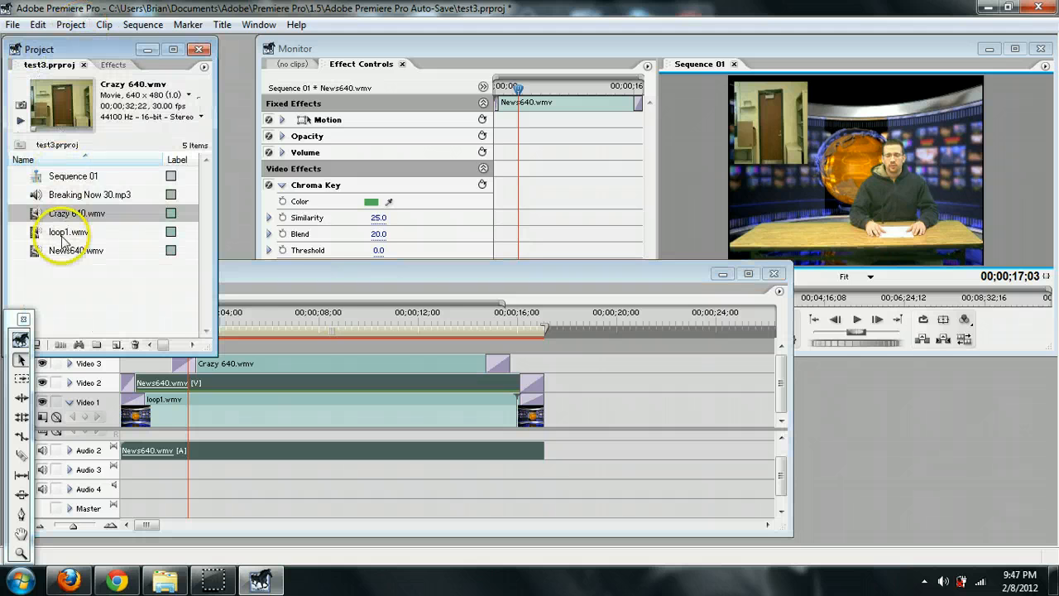
click(75, 196)
drag(155, 406, 126, 472)
click(232, 323)
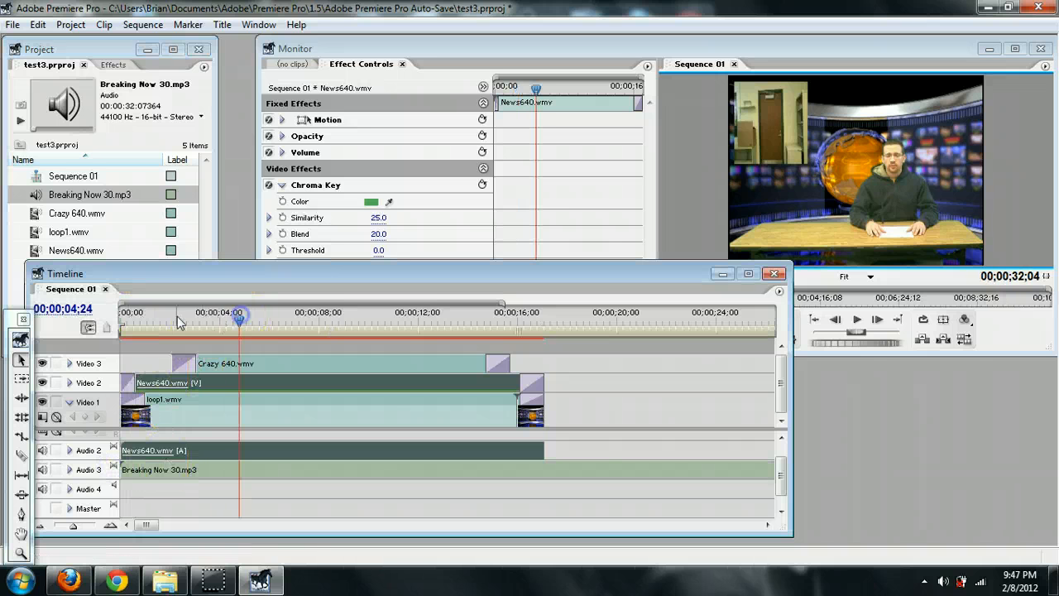
click(113, 321)
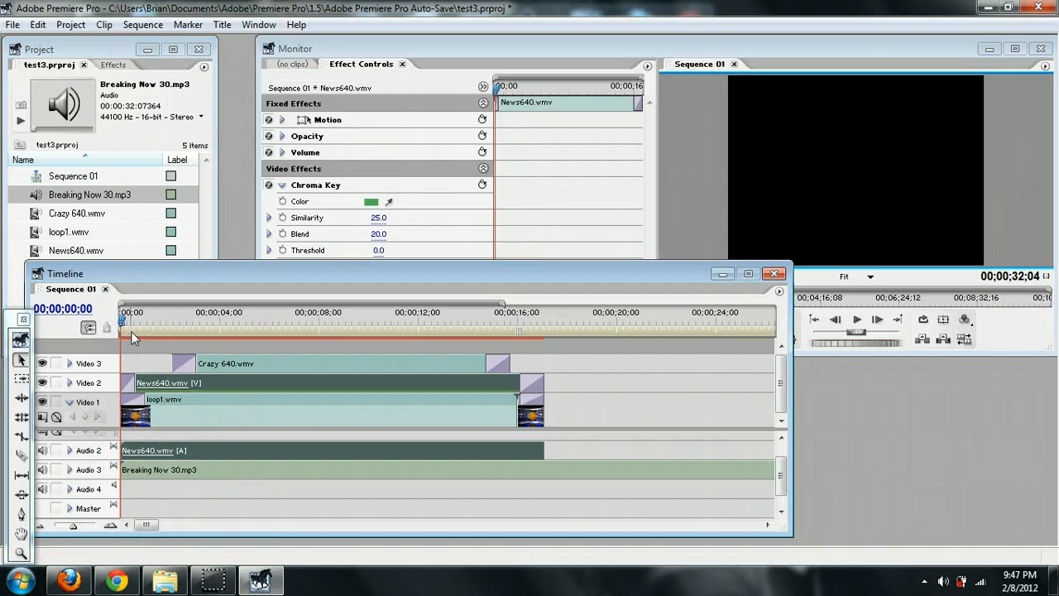
key(space)
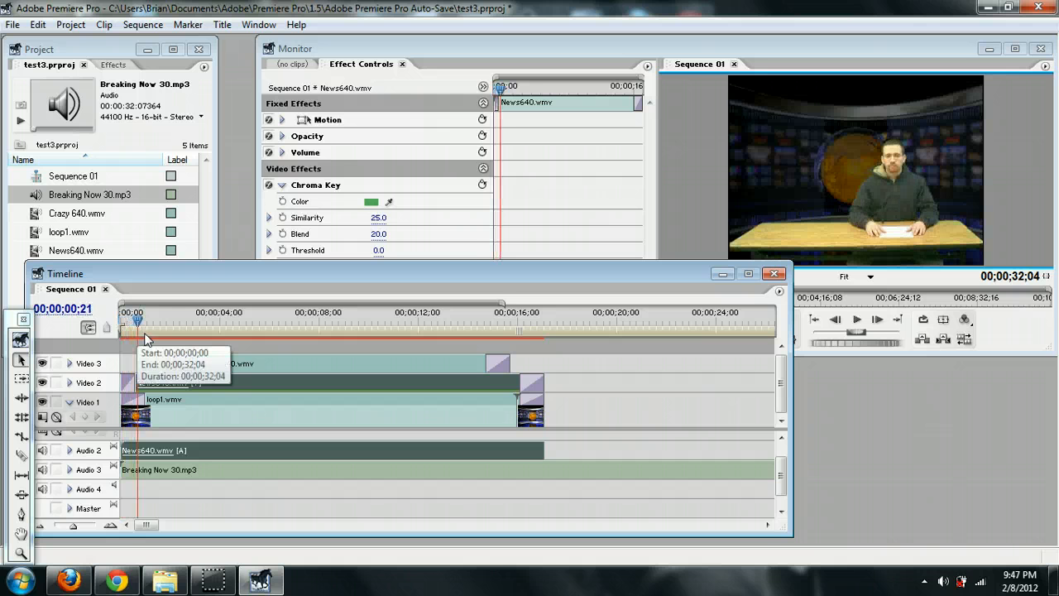
- Lower the audio gain of the Breaking Now 30.mp3 clip on Audio 3 to about -6 dB
click(151, 471)
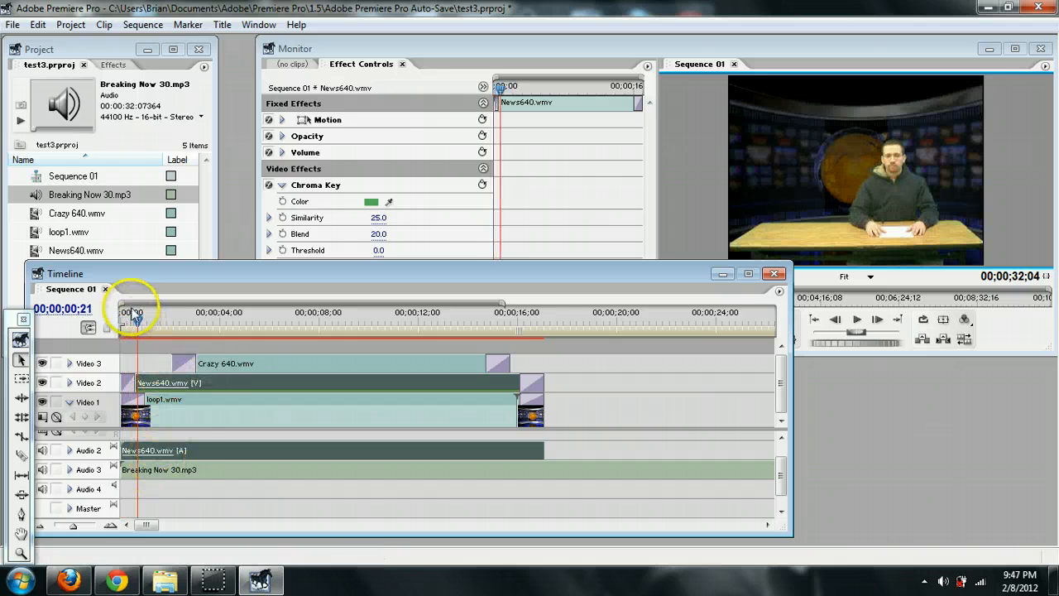
drag(137, 321, 211, 326)
click(161, 390)
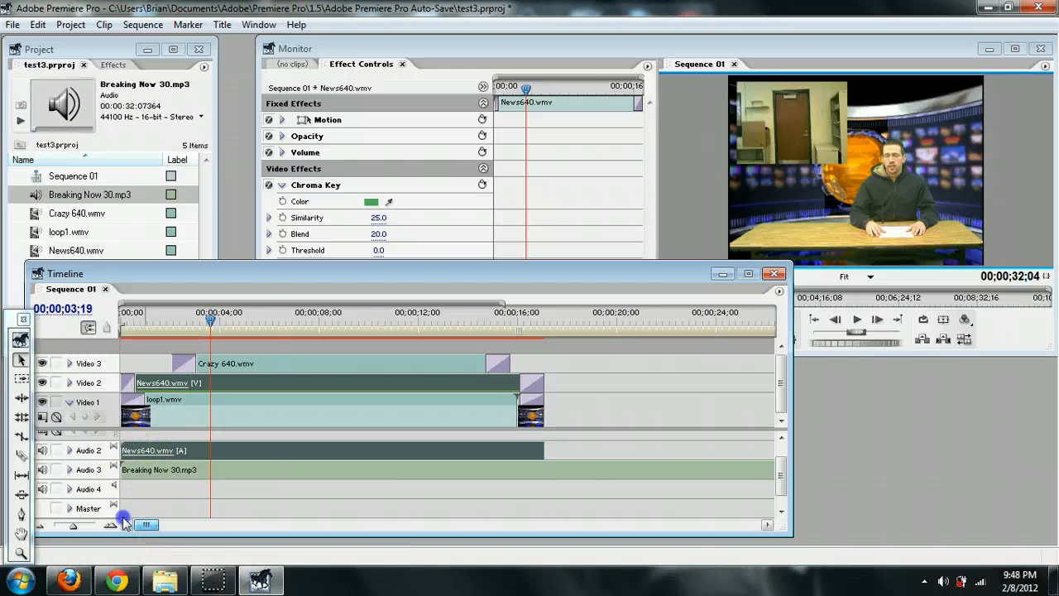
click(126, 469)
right_click(144, 465)
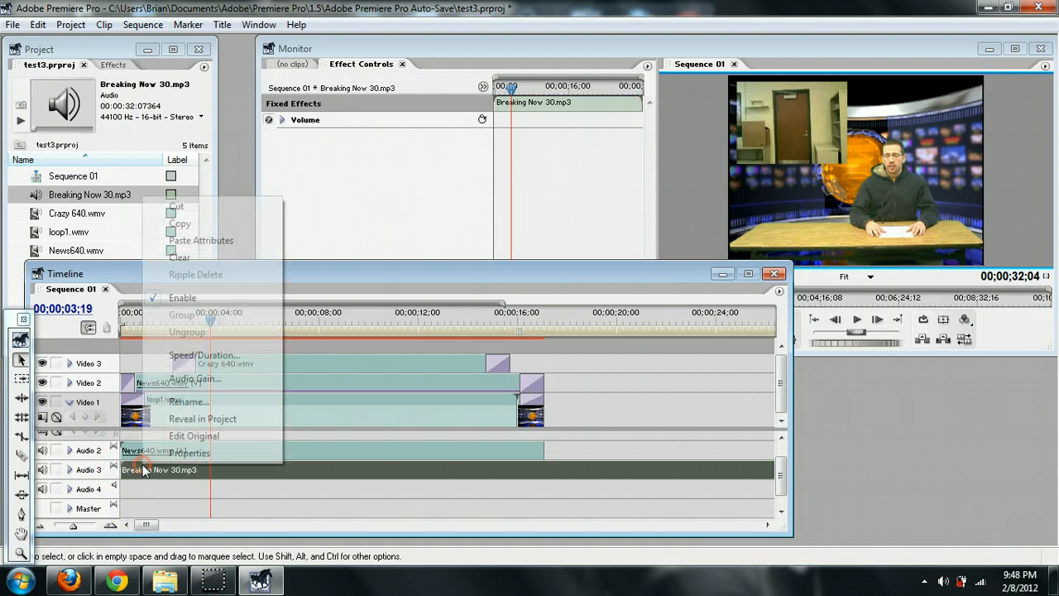
click(198, 377)
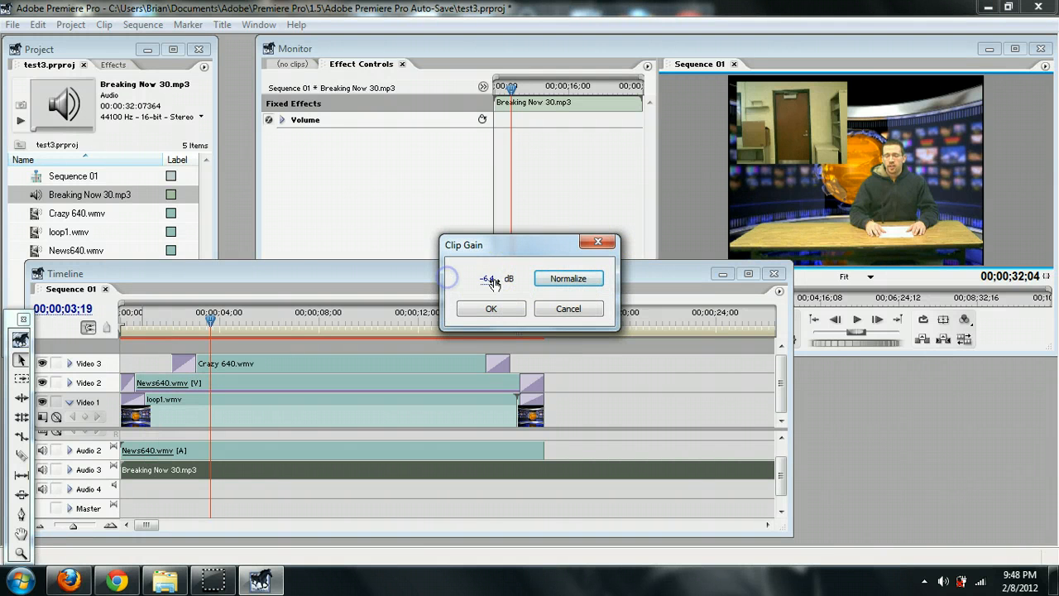
click(493, 308)
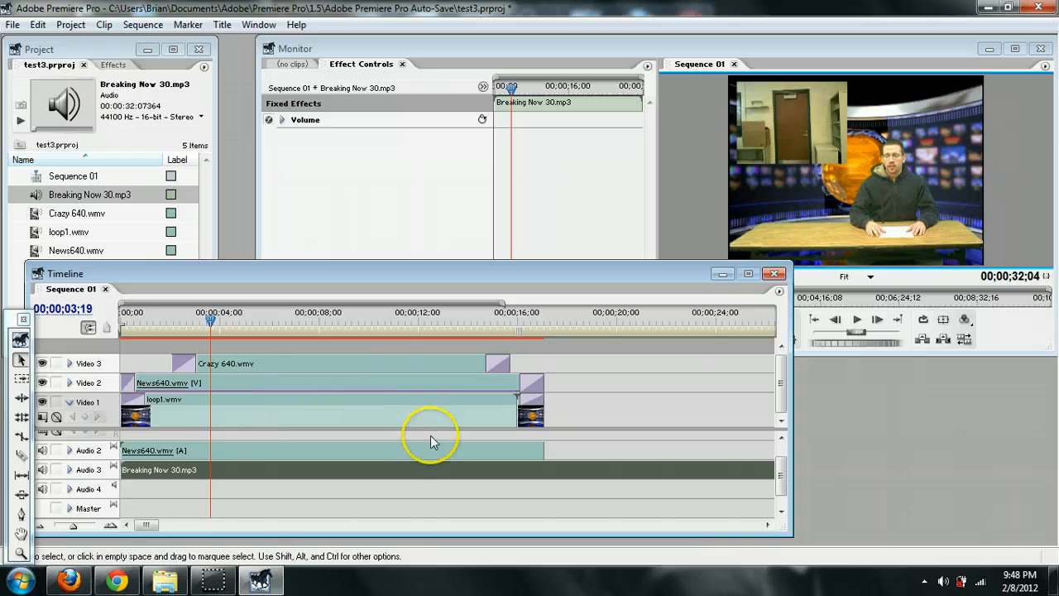
- Split only the Breaking Now 30.mp3 clip on Audio 3 at 00;00;11;05 with the Razor tool
drag(518, 336, 562, 331)
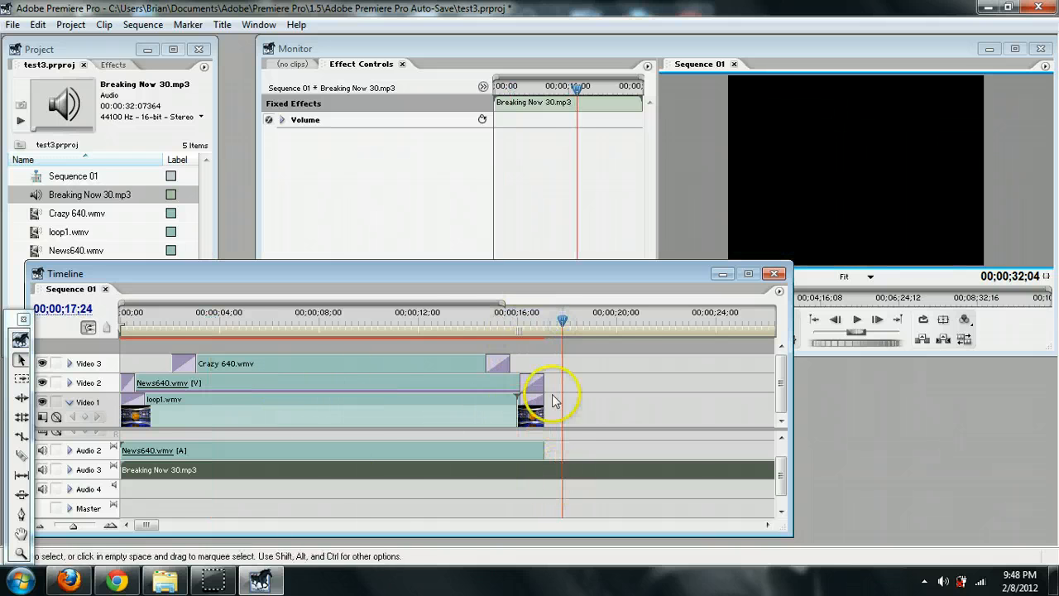
click(398, 322)
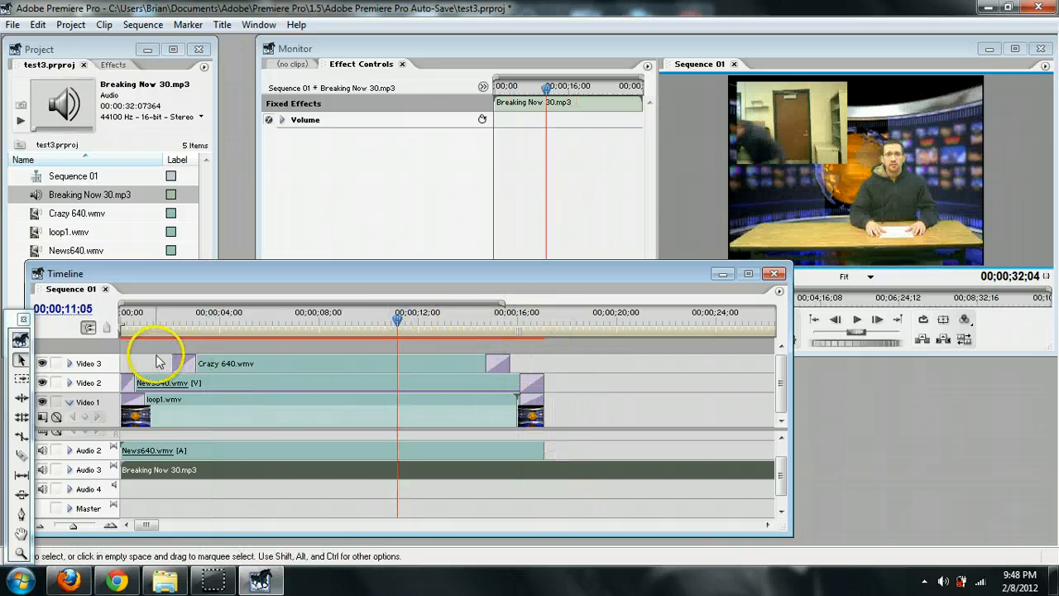
key(ctrl+shift+k)
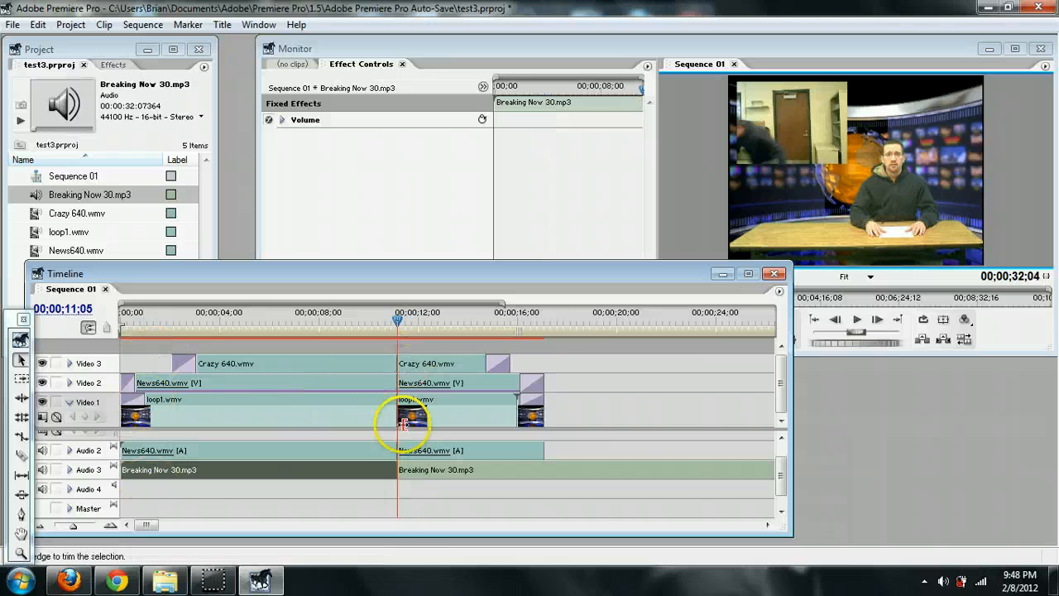
key(ctrl+z)
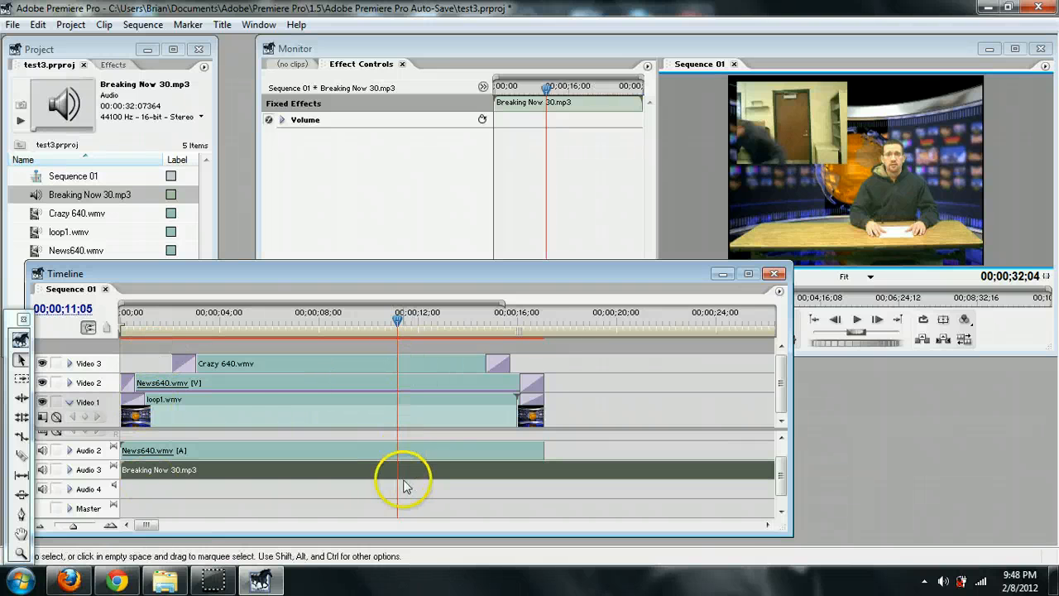
click(21, 456)
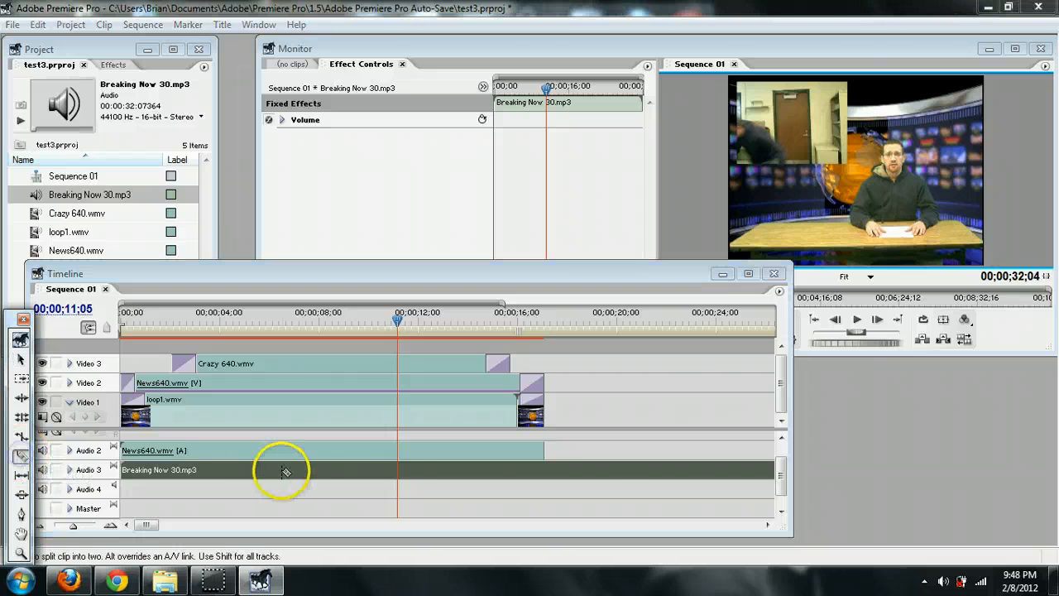
click(398, 471)
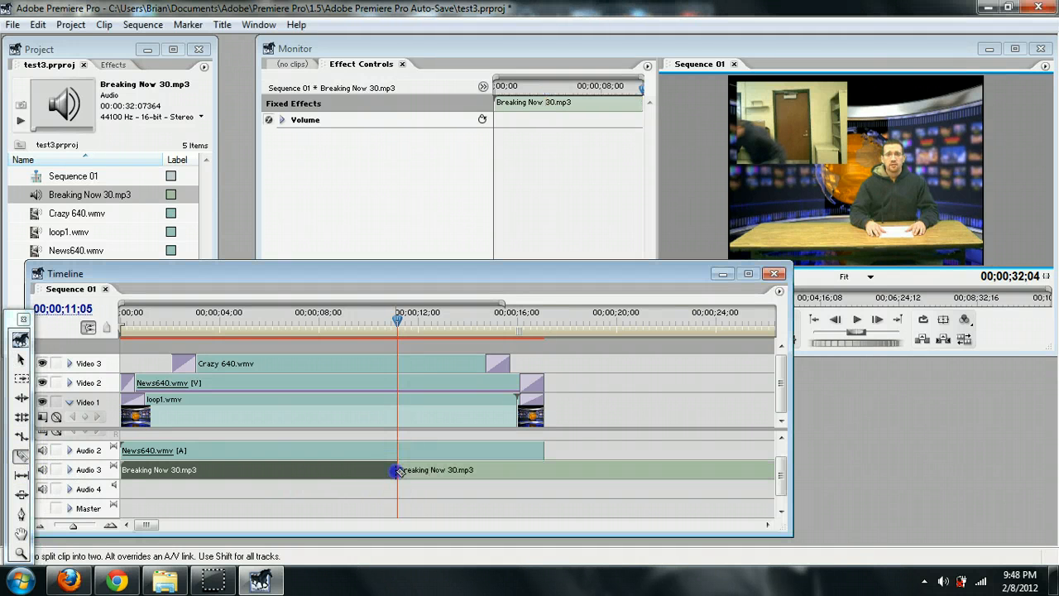
click(21, 361)
- Try to move the second portion of Breaking Now 30.mp3 away from the cut and undo the move
drag(402, 471, 365, 508)
drag(467, 470, 535, 485)
click(543, 470)
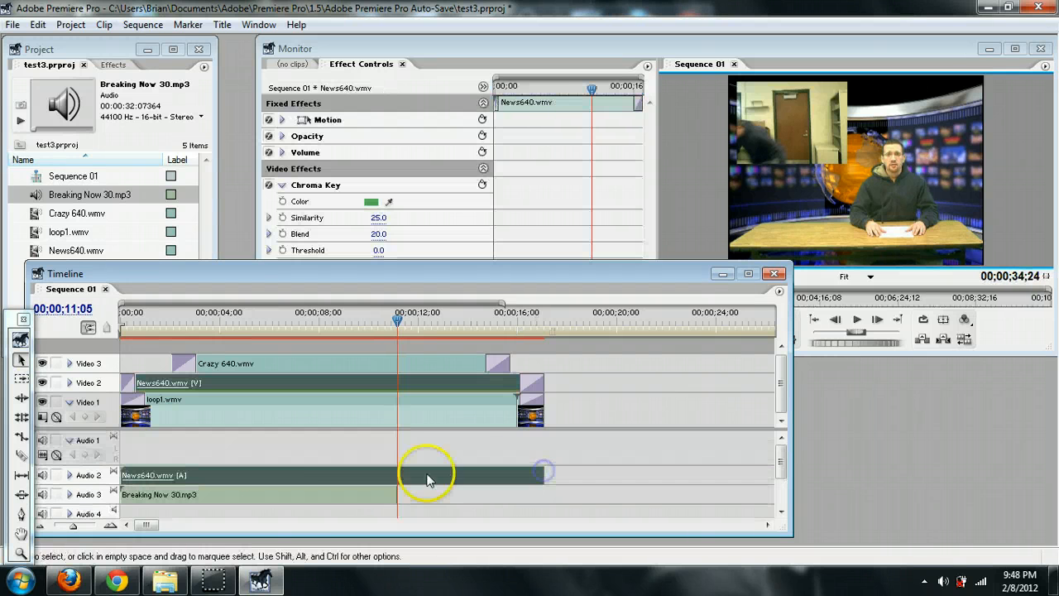
key(ctrl+z)
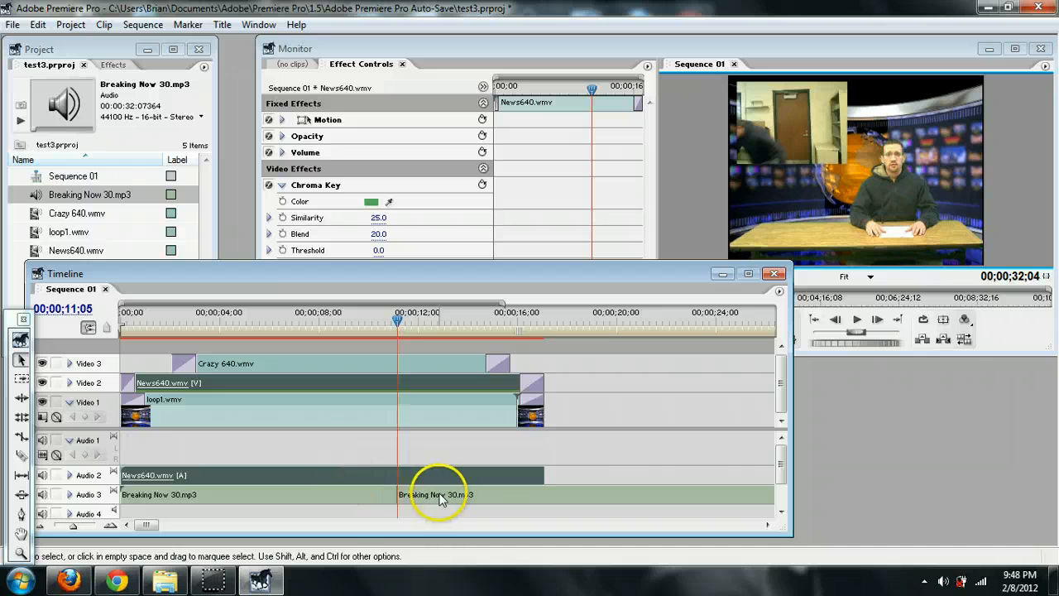
- Delete the portion of Breaking Now 30.mp3 after the cut from Audio 3
drag(780, 469, 780, 513)
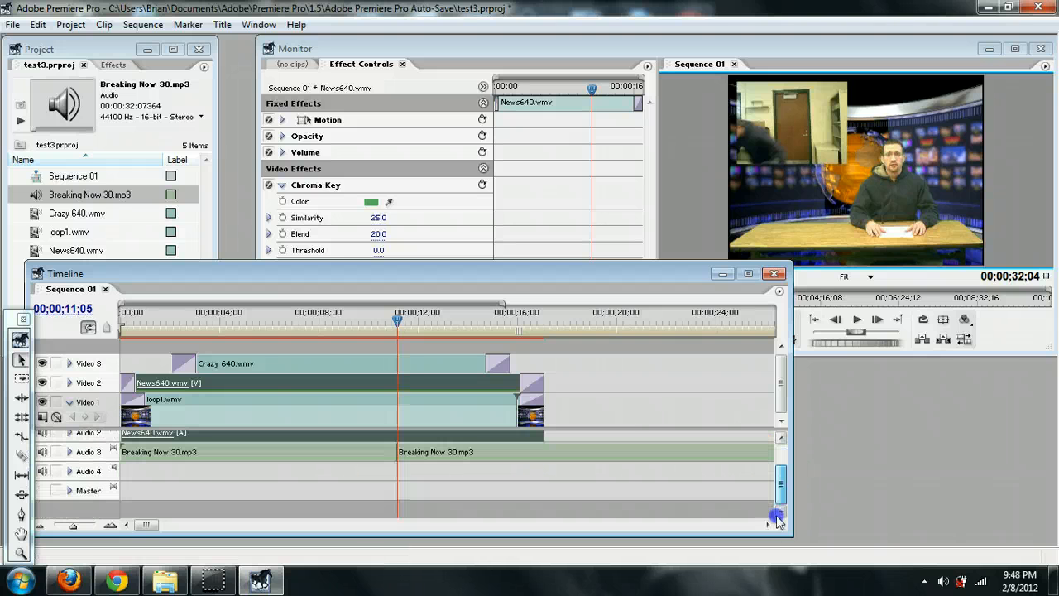
click(623, 458)
key(Delete)
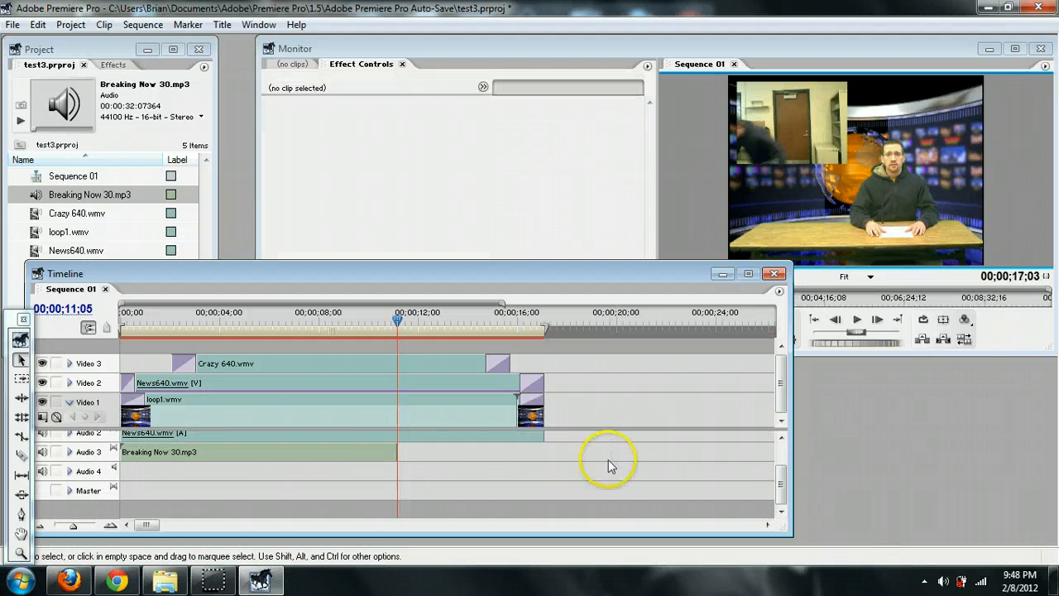
- Try extending the end of the remaining Breaking Now 30.mp3 clip by about nine seconds and undo the trim
click(398, 453)
drag(398, 452, 629, 453)
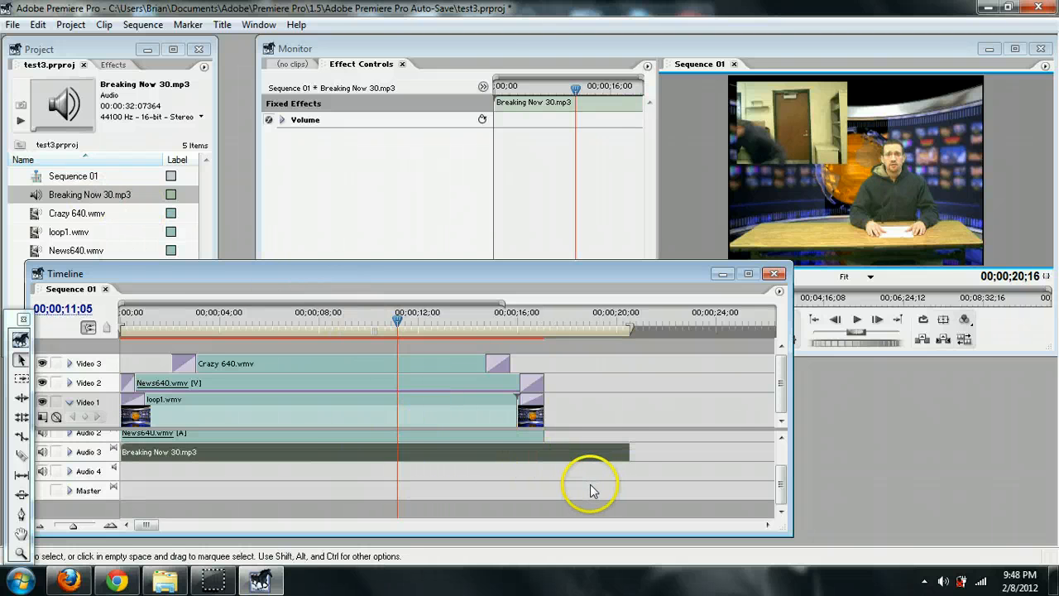
key(ctrl+z)
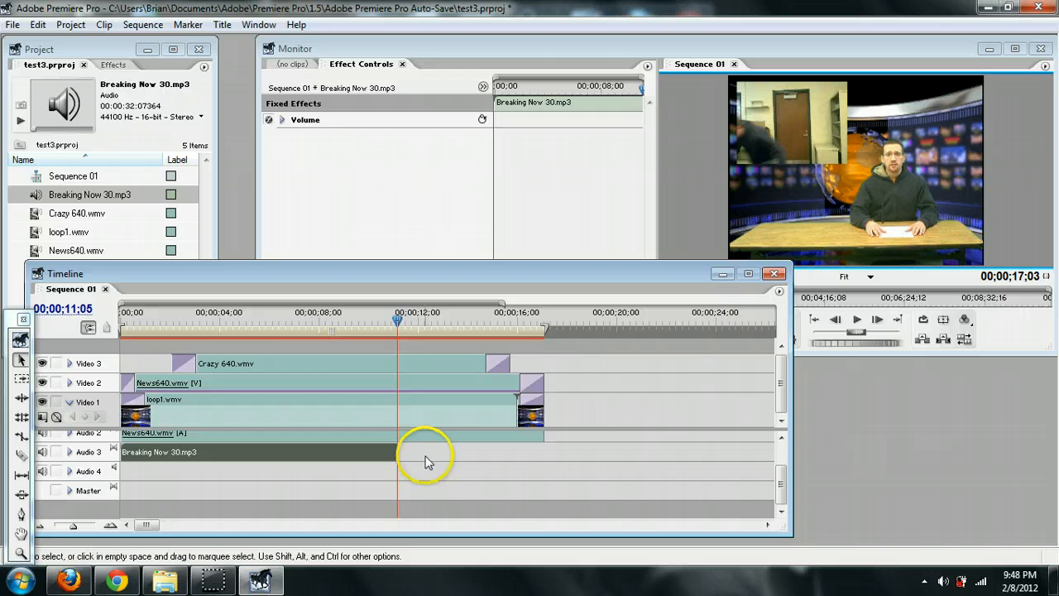
- Restore the deleted Breaking Now 30.mp3 portion and move it along Audio 3 to start at about 19 seconds
drag(425, 456, 527, 456)
drag(623, 452, 623, 452)
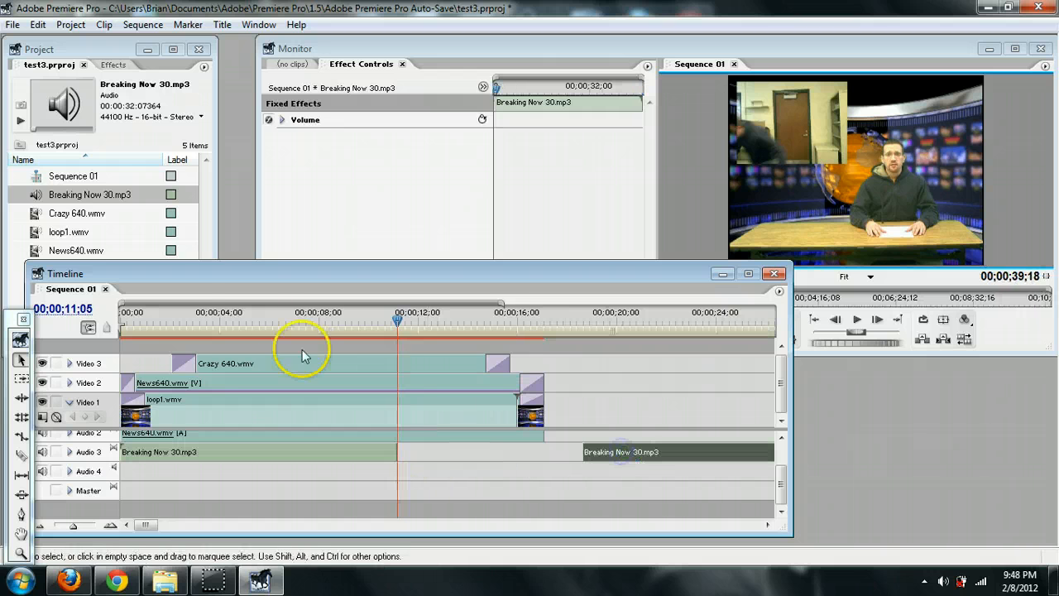
- Expand the Audio 3 track and set its keyframe display to Track Volume
drag(226, 318, 90, 311)
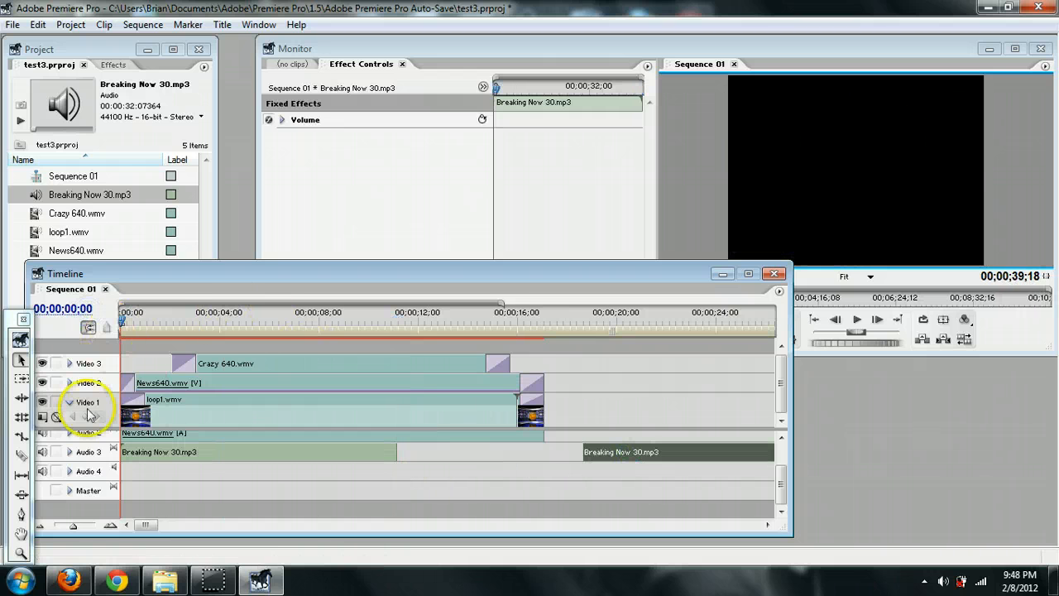
click(70, 451)
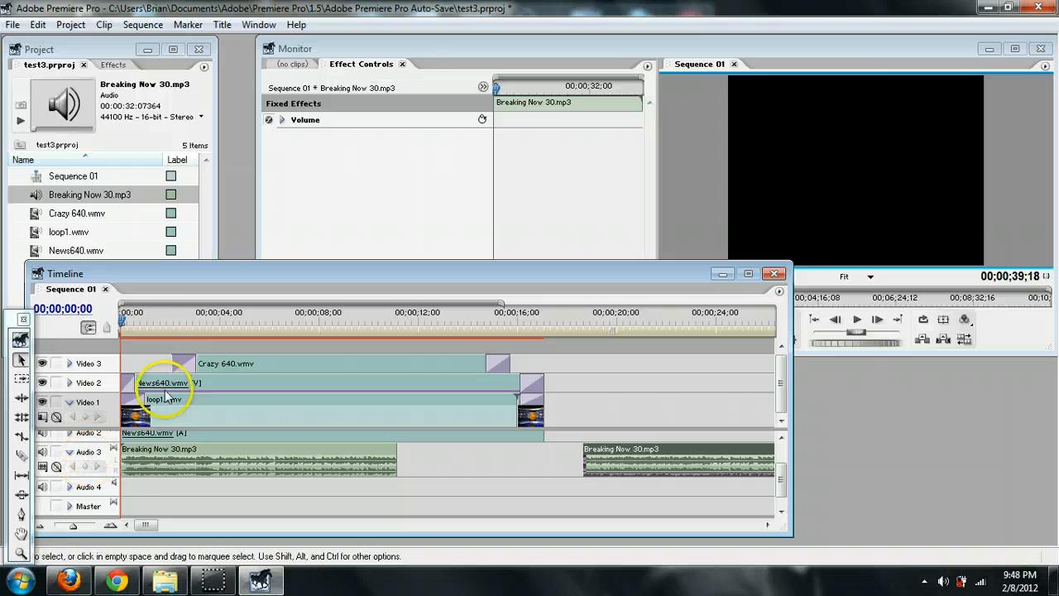
drag(157, 315, 116, 319)
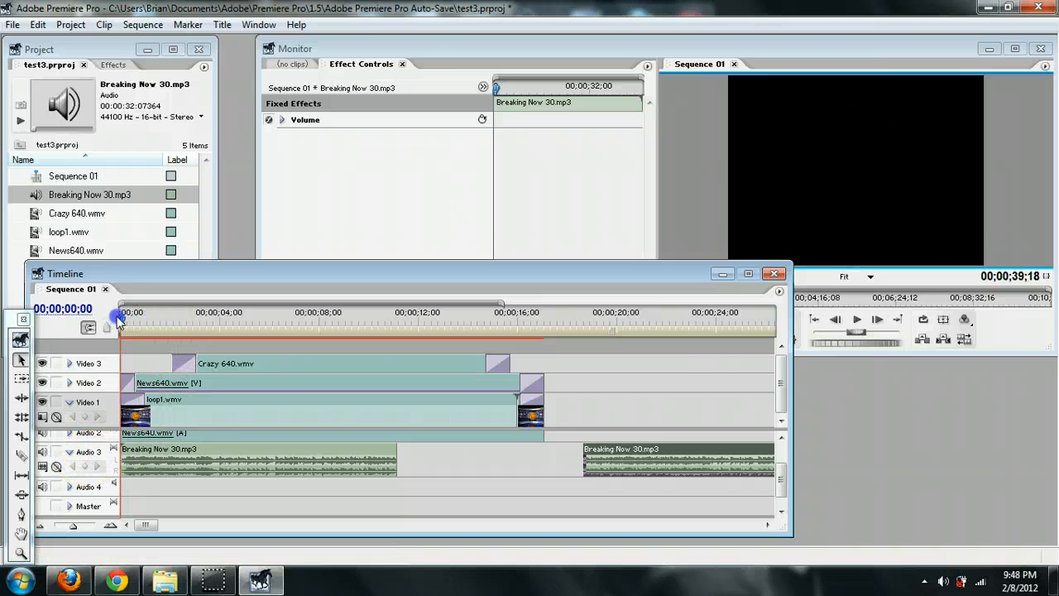
click(56, 466)
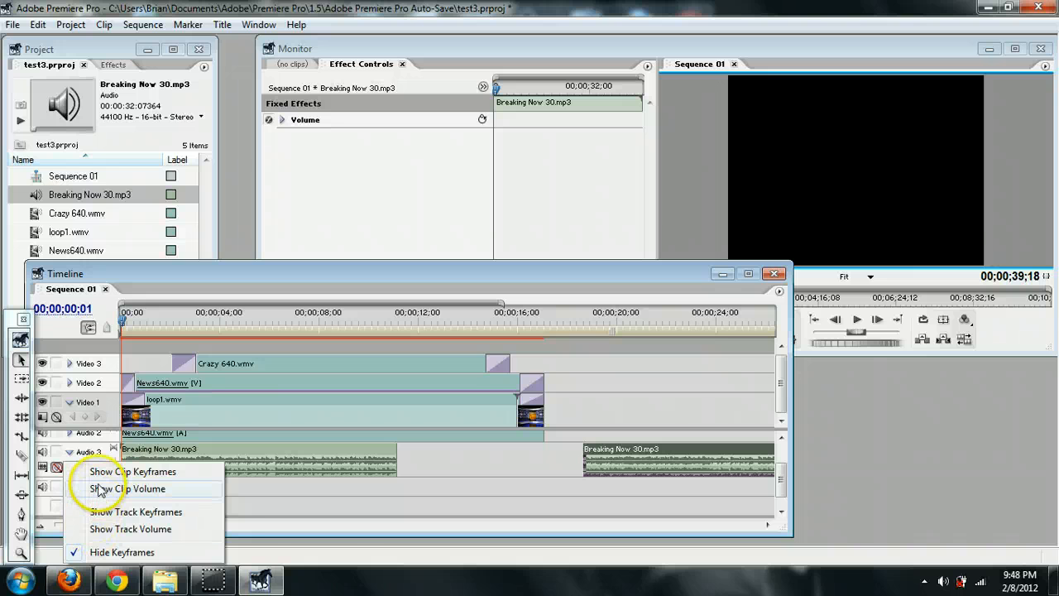
click(99, 489)
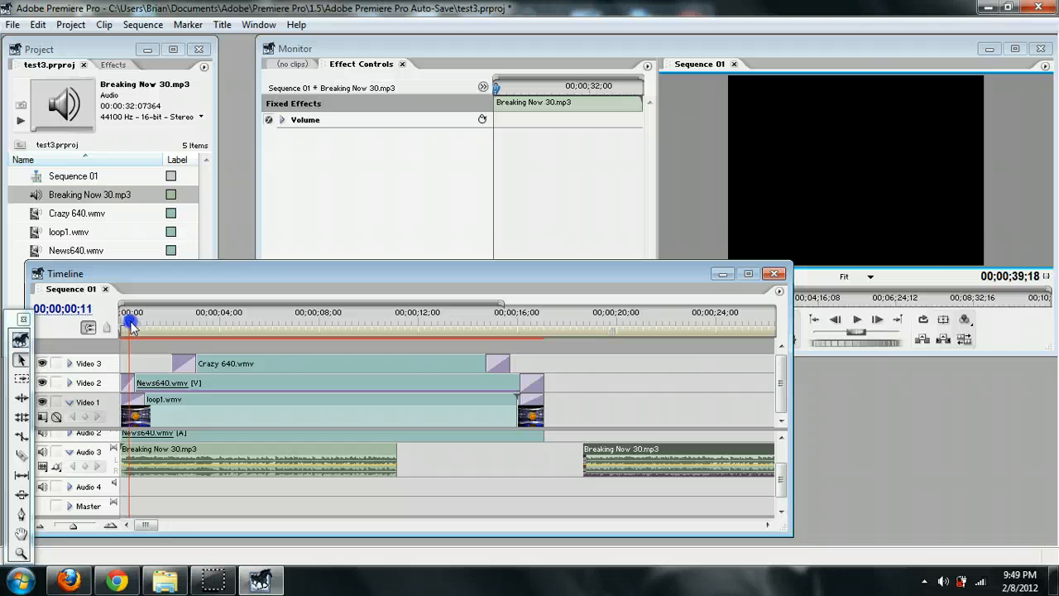
drag(131, 323, 134, 323)
click(80, 470)
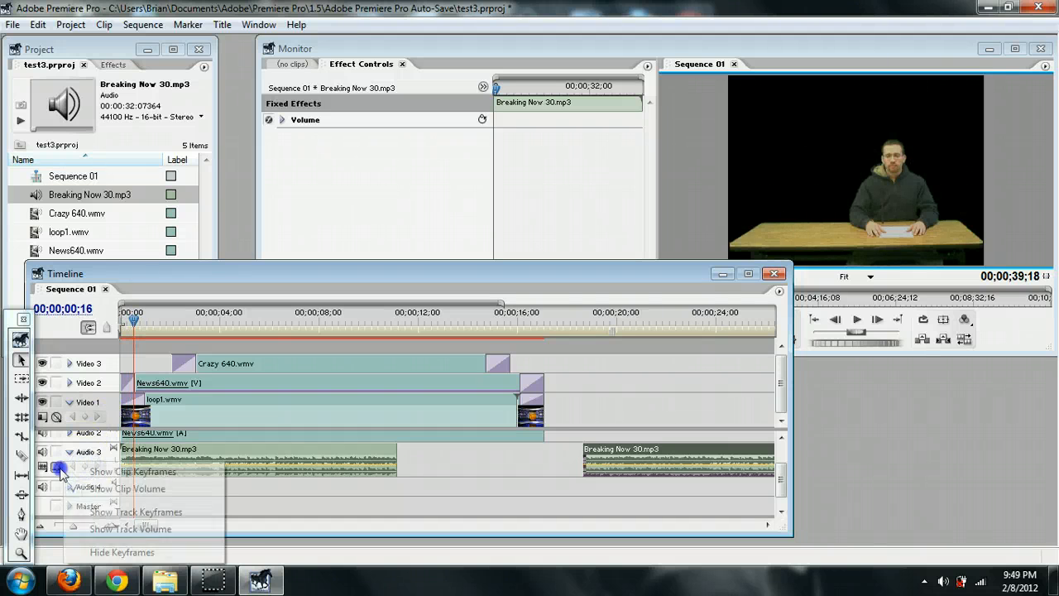
click(99, 529)
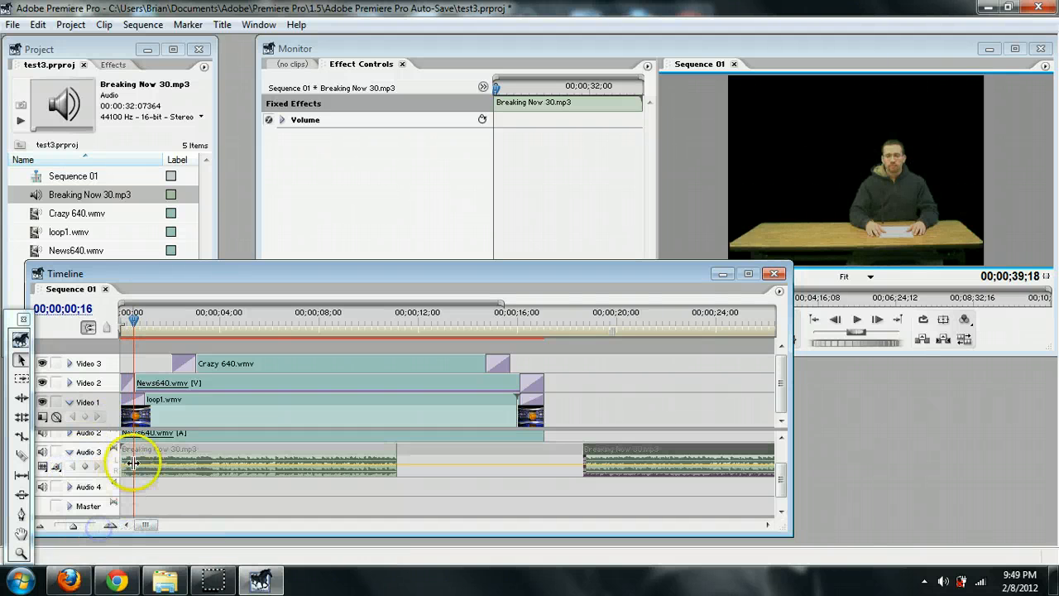
- Fade in Audio 3 with a lowered track volume keyframe at the sequence start and a higher one at 00;00;00;22
drag(134, 322, 97, 306)
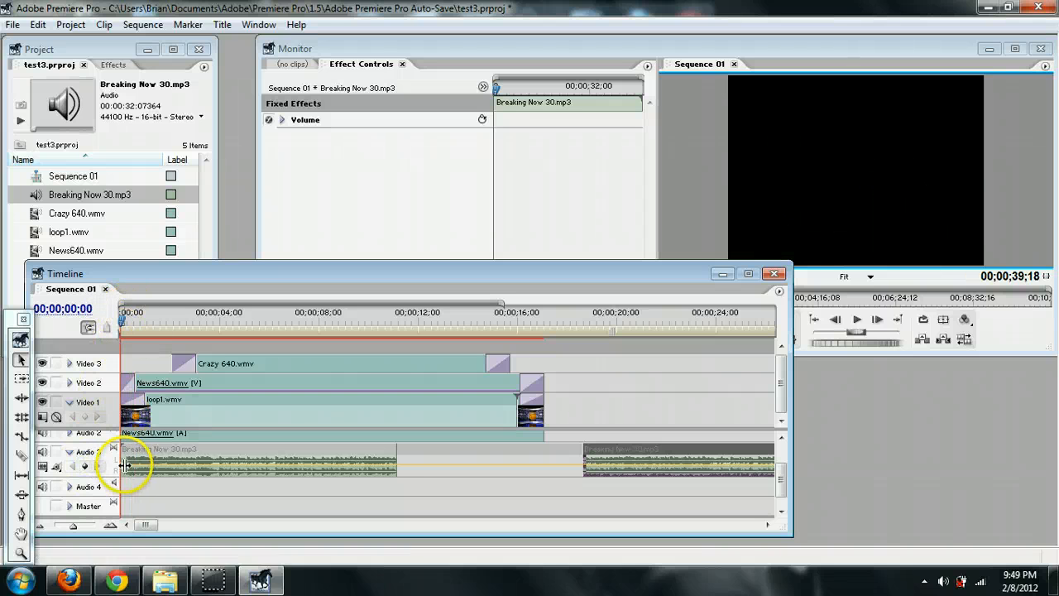
drag(126, 469, 126, 488)
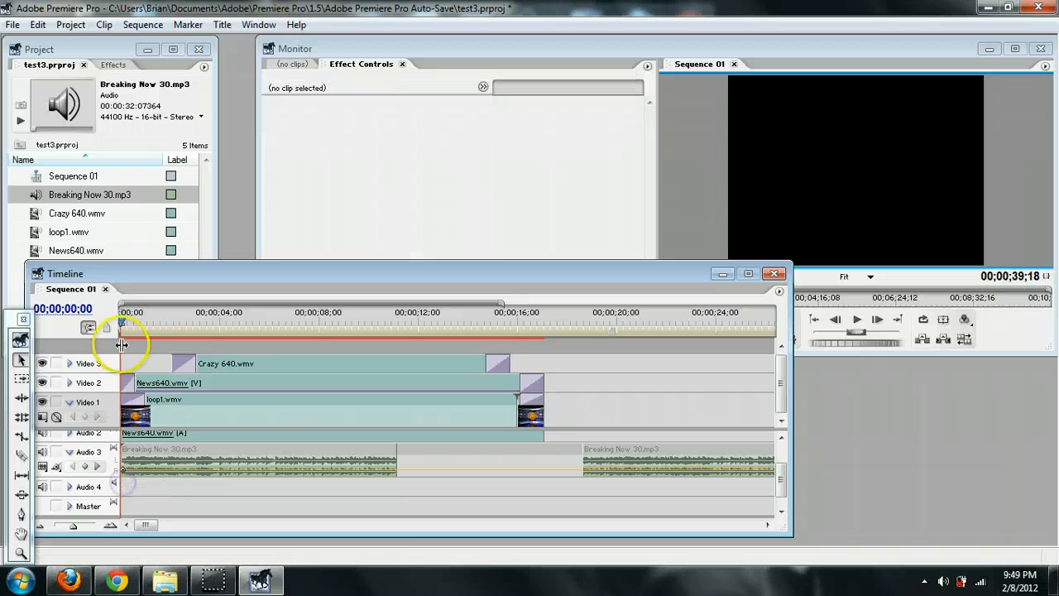
drag(130, 322, 140, 330)
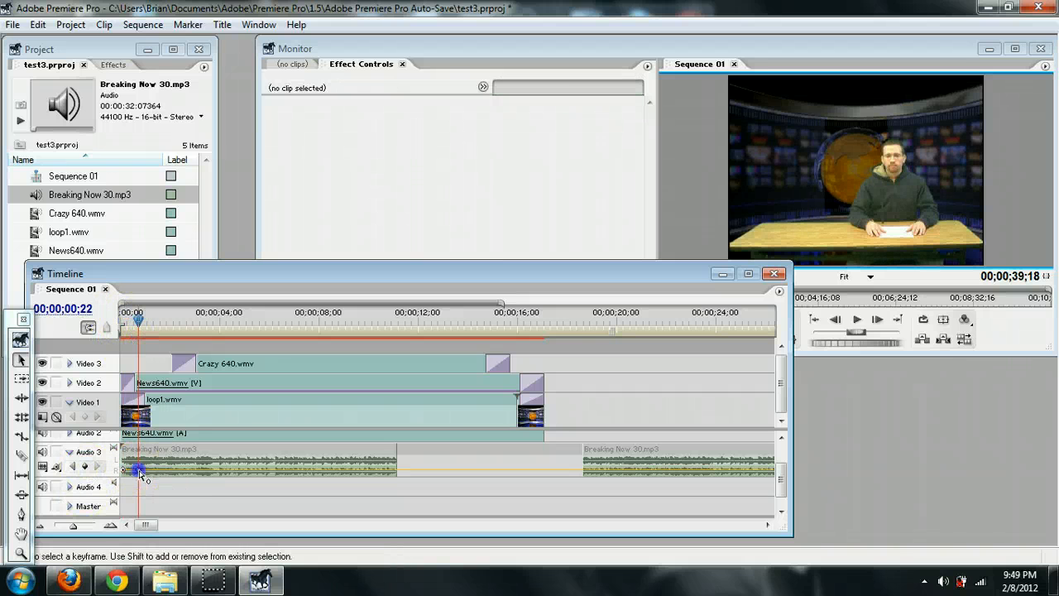
drag(138, 467, 140, 466)
- Add a lowered Audio 3 volume keyframe at 00;00;01;21 and play the sequence from the start
drag(142, 327, 162, 324)
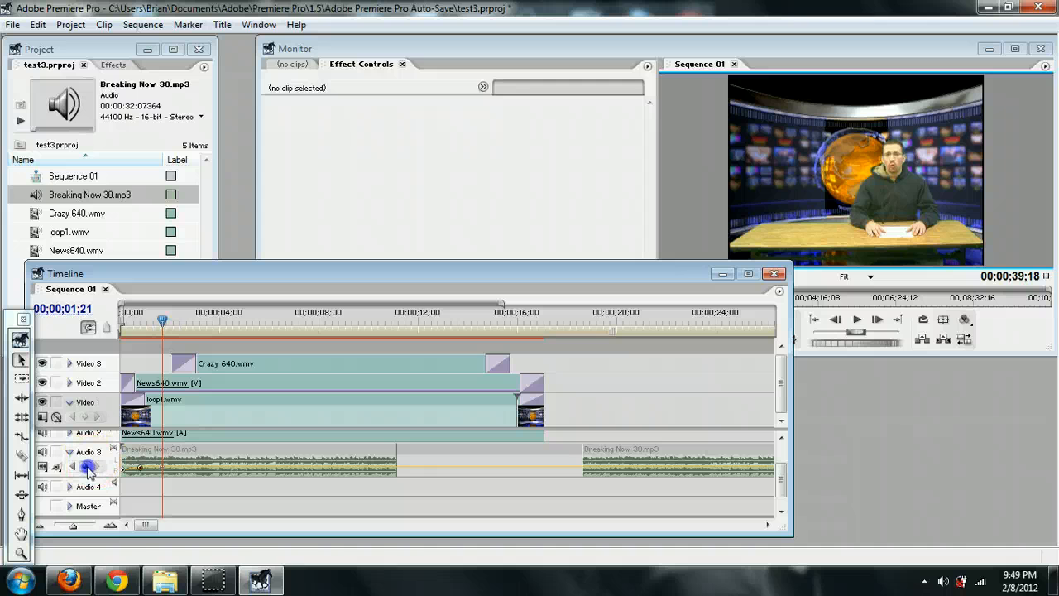
drag(162, 467, 165, 484)
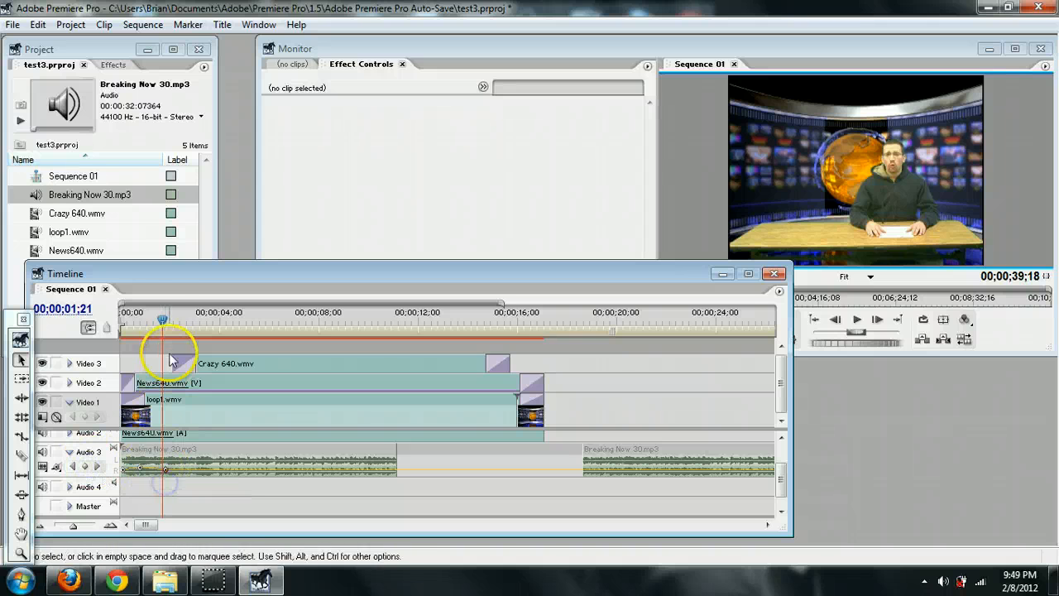
drag(155, 313, 105, 328)
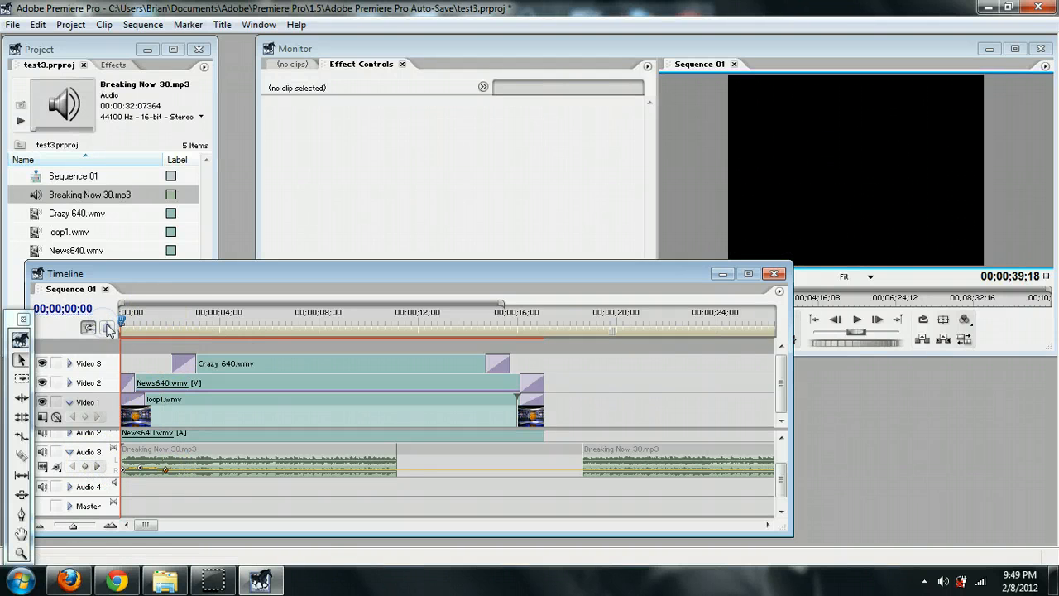
key(space)
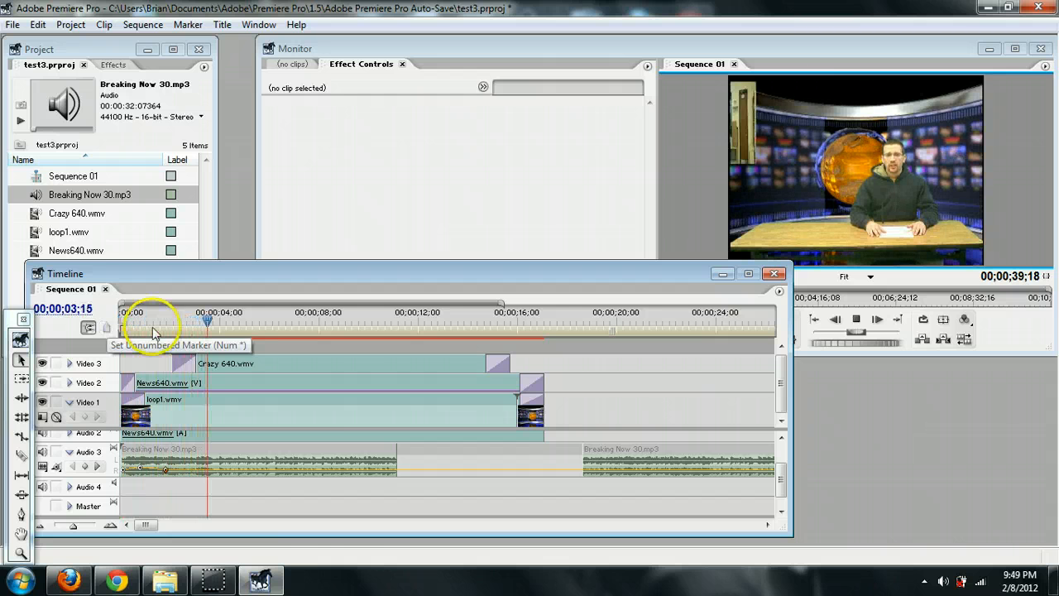
key(space)
- Shift the last Audio 3 volume keyframe to about 2 seconds, slightly higher, and add a lowered keyframe at 00;00;04;04
drag(166, 473, 173, 474)
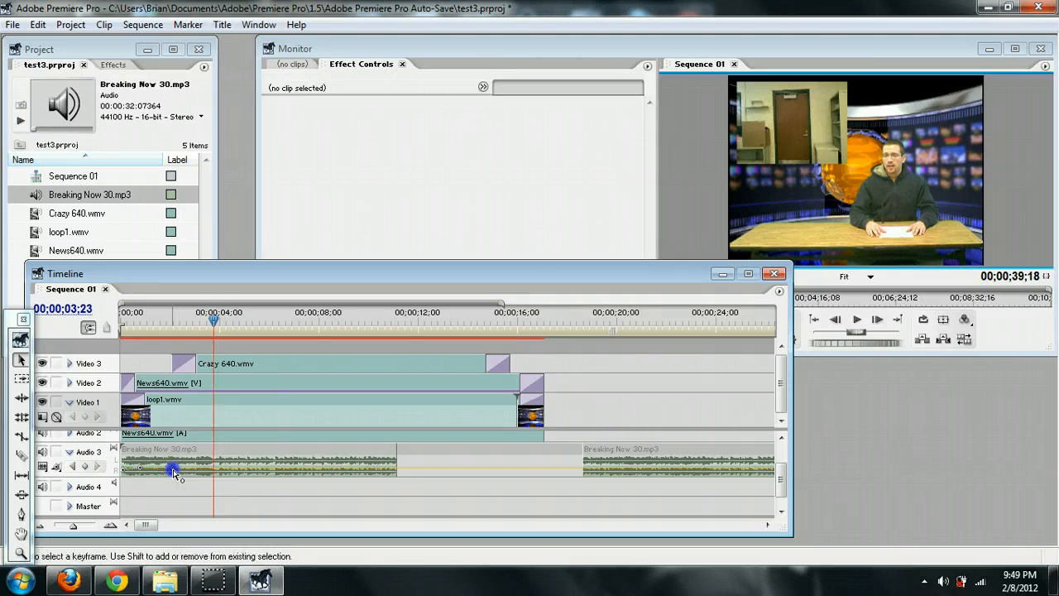
drag(214, 314, 224, 327)
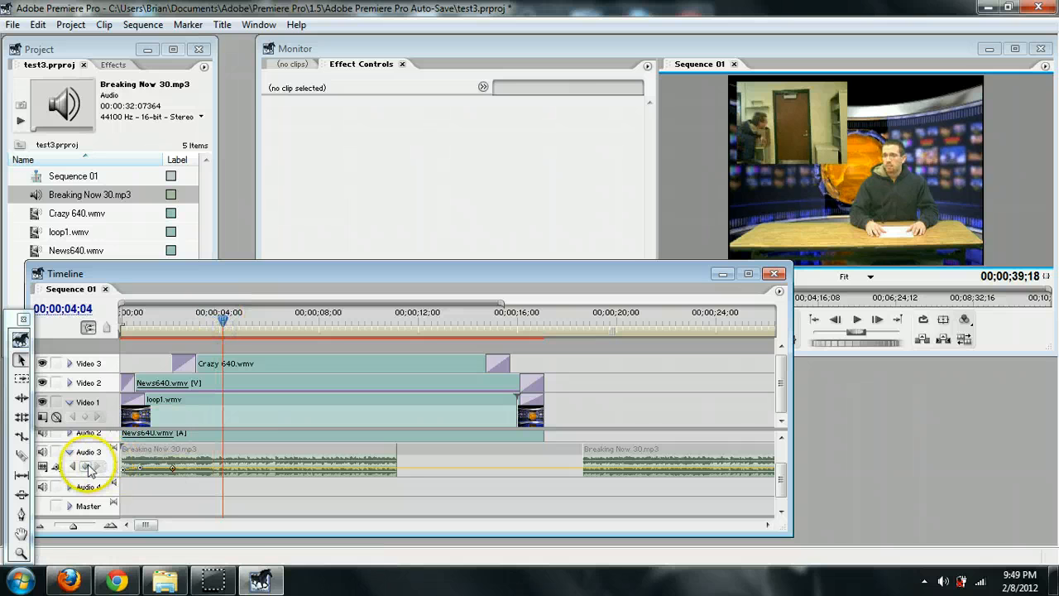
ctrl+click(221, 469)
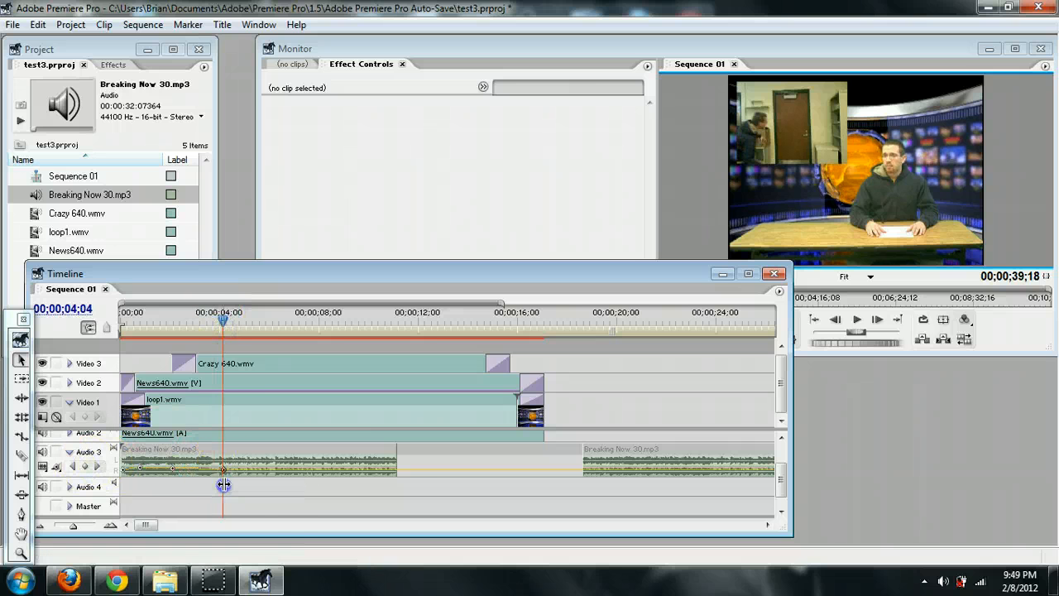
- Hide the Audio 3 keyframes and trim the end of the first Breaking Now 30.mp3 clip to 00;00;05;06
click(223, 315)
drag(221, 315, 249, 315)
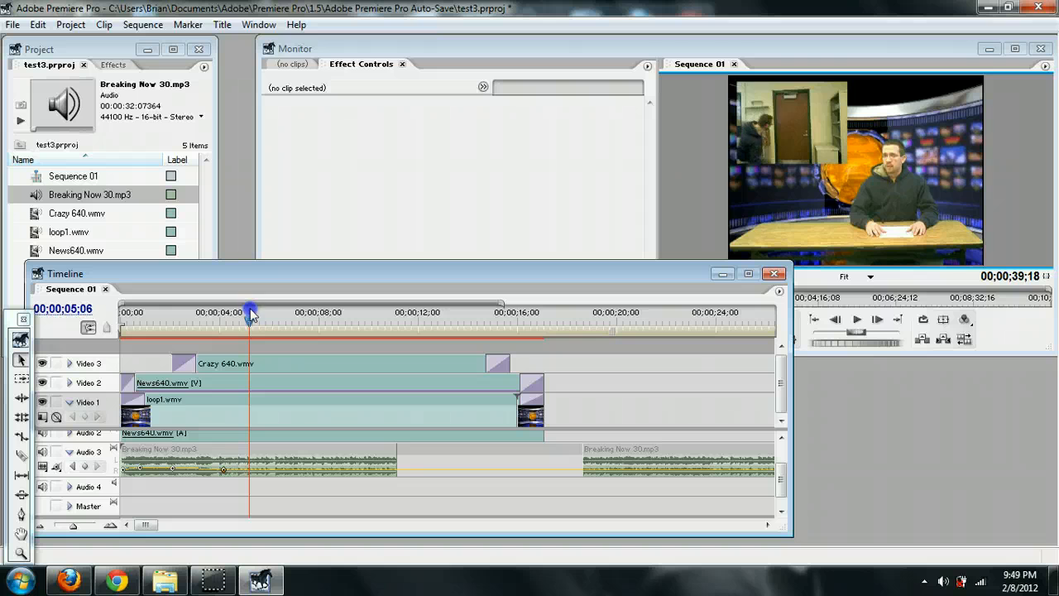
click(394, 453)
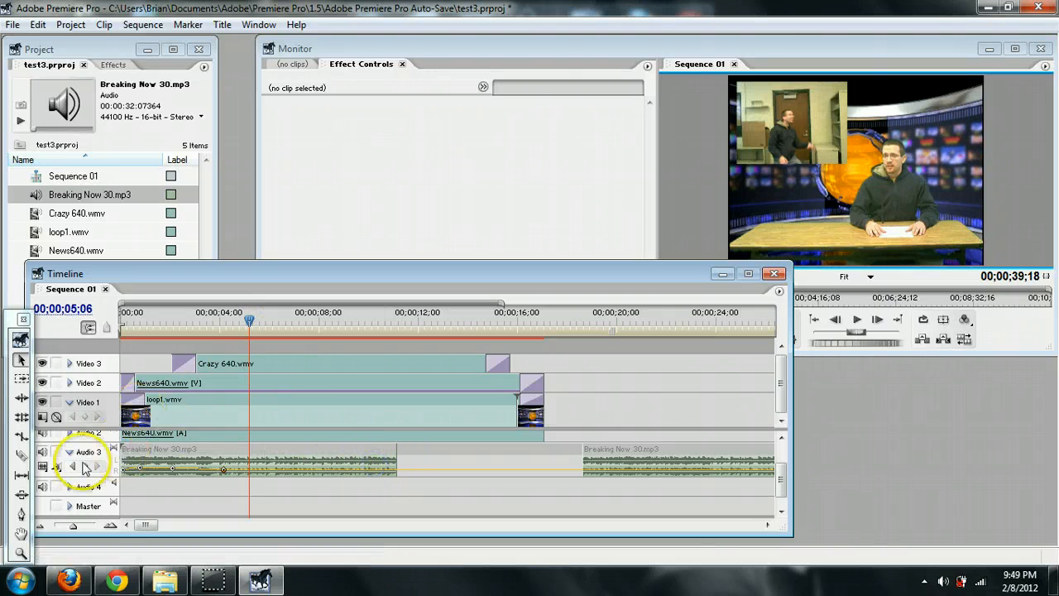
click(56, 467)
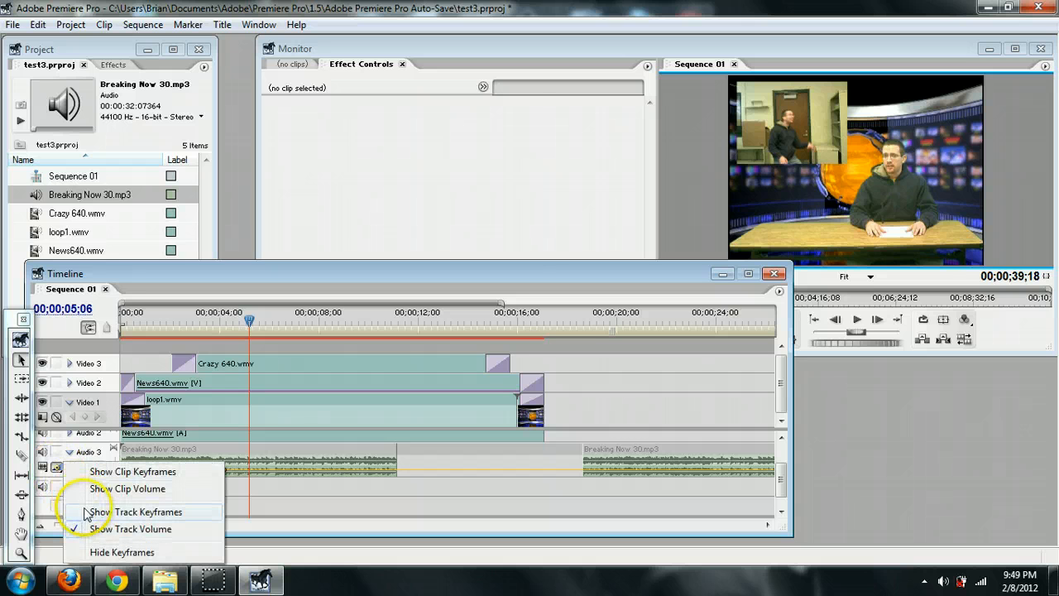
click(94, 552)
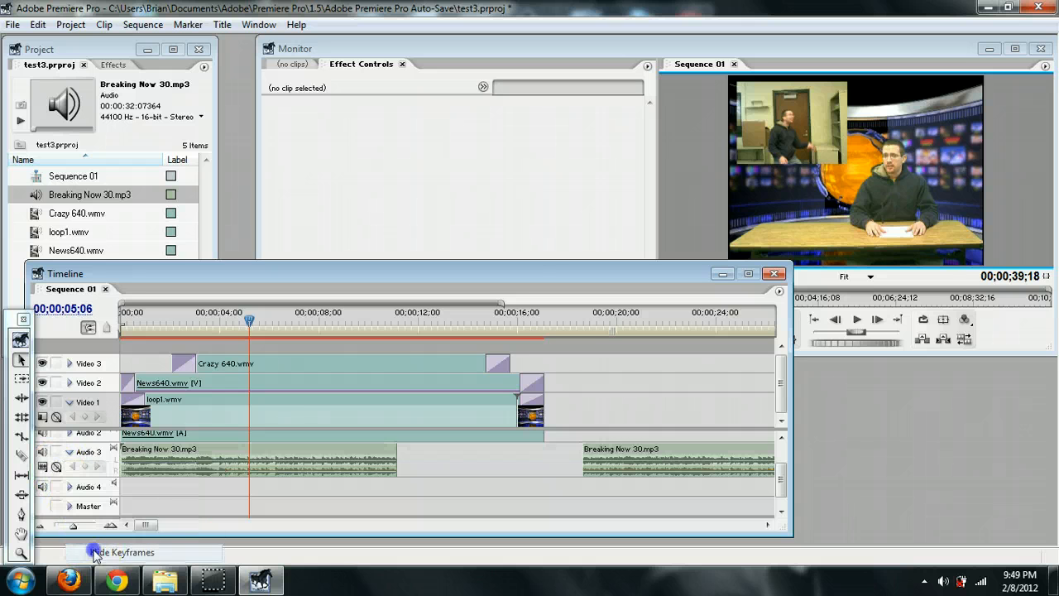
click(361, 462)
drag(396, 449, 250, 449)
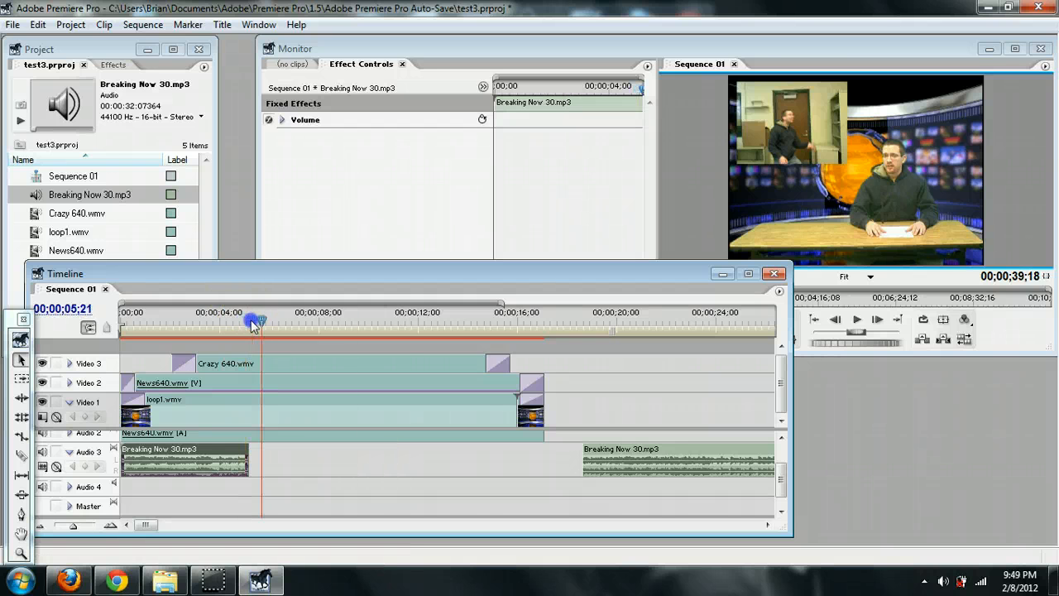
- Shorten the second Breaking Now 30.mp3 clip to its last 3.5 seconds or so and move it to start at 00;00;14;24
drag(255, 322, 489, 316)
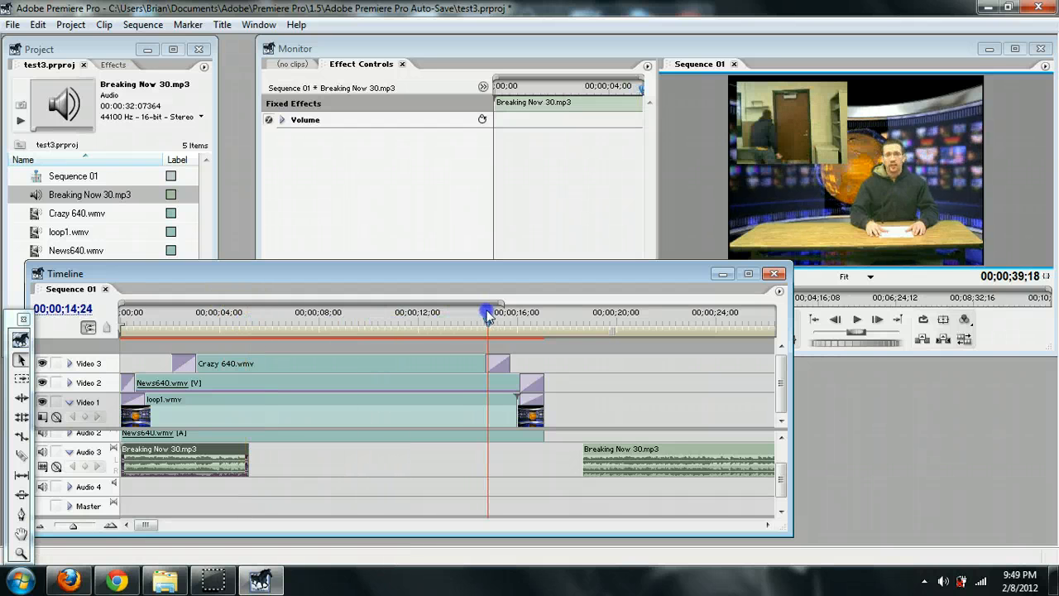
drag(617, 442, 548, 452)
click(677, 461)
drag(660, 457, 559, 451)
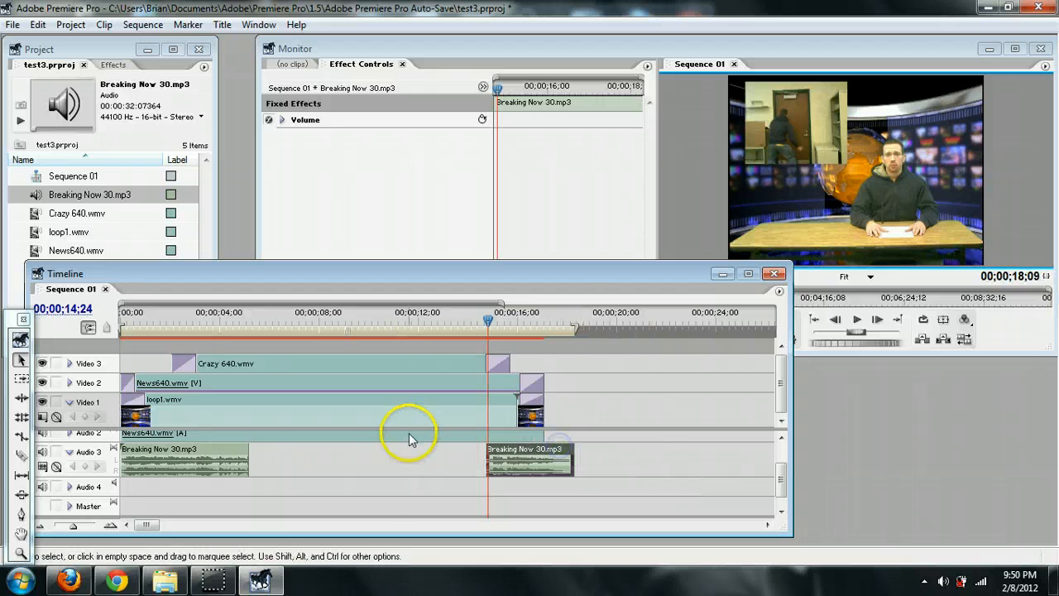
- Show Audio 3's Track Volume and fade in the closing music with keyframes at 00;00;14;24 and, slightly higher, just before 16 seconds
click(56, 466)
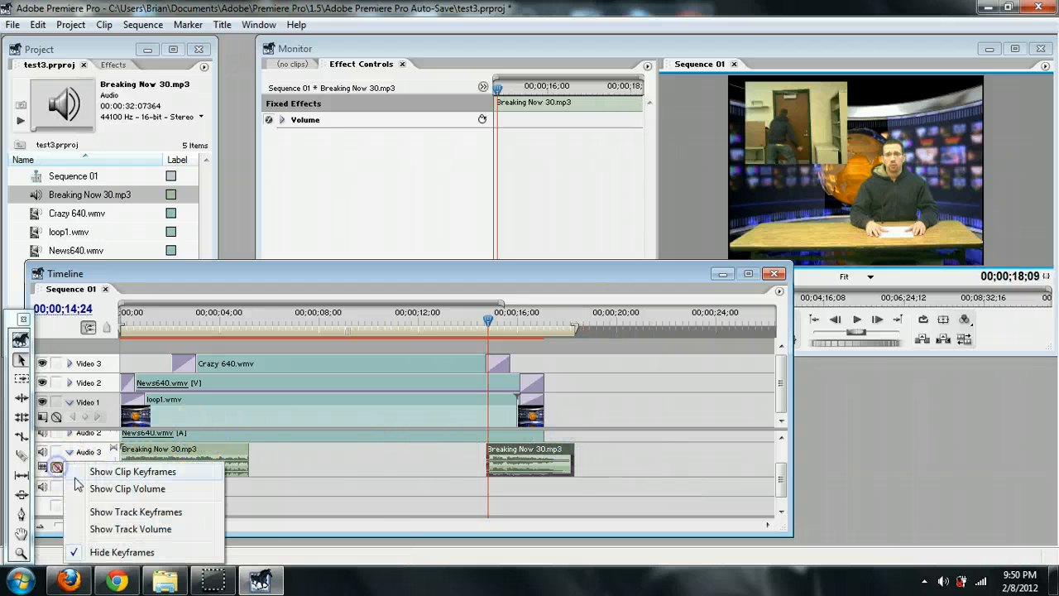
click(147, 531)
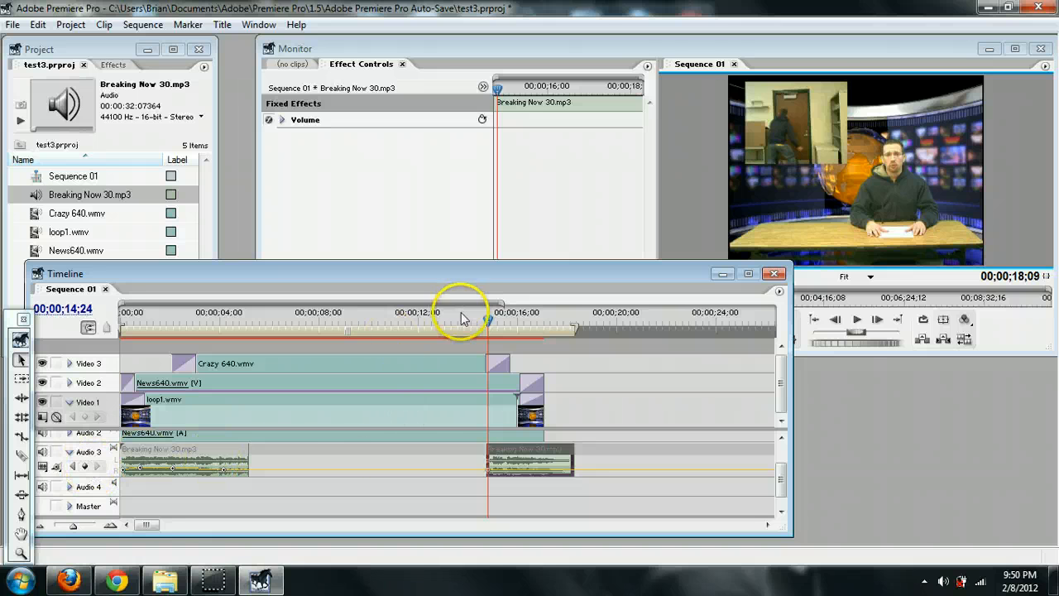
drag(490, 321, 504, 326)
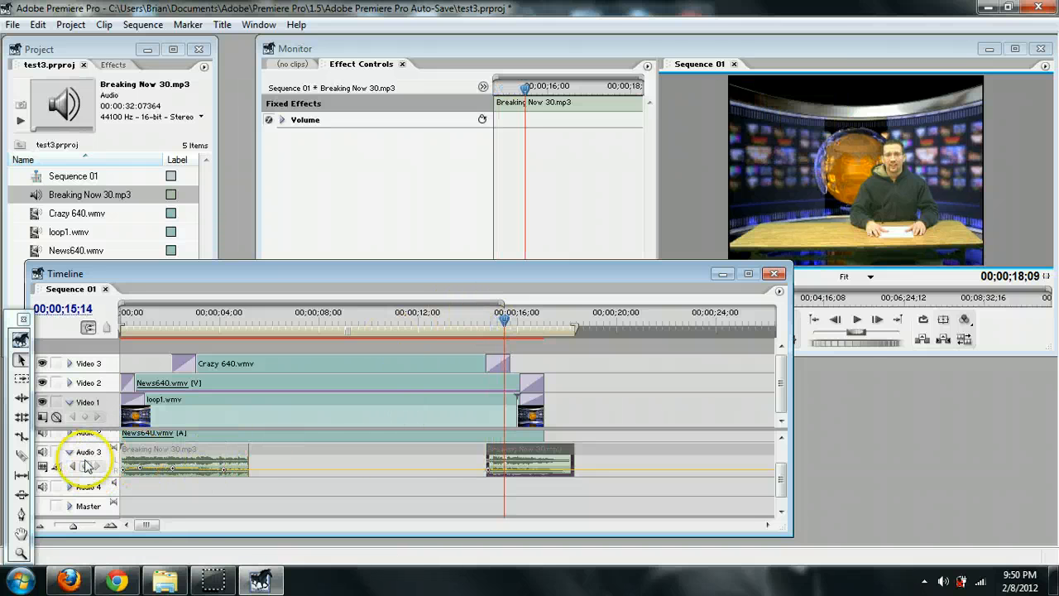
click(85, 466)
drag(507, 466, 514, 469)
- Play the ending of the sequence from about 16 seconds to check the closing music, and review the audio tracks
click(512, 328)
key(space)
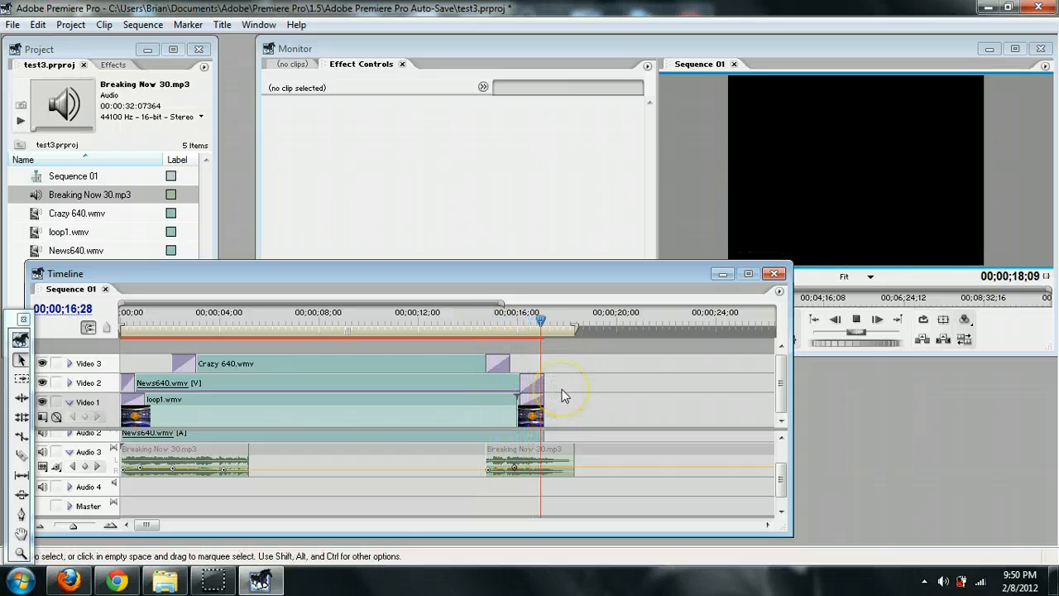
key(space)
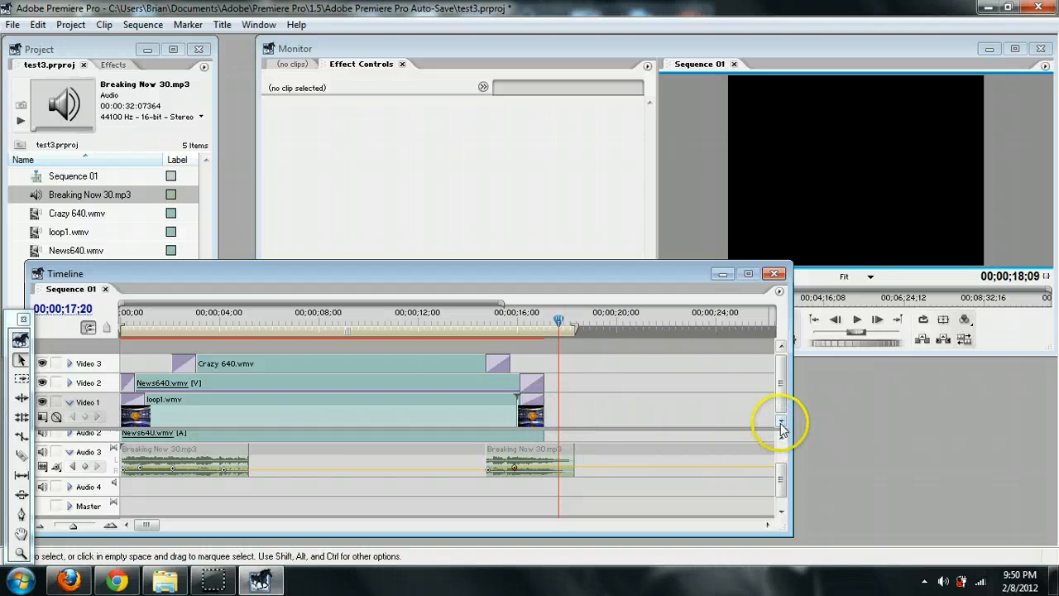
drag(784, 483, 782, 447)
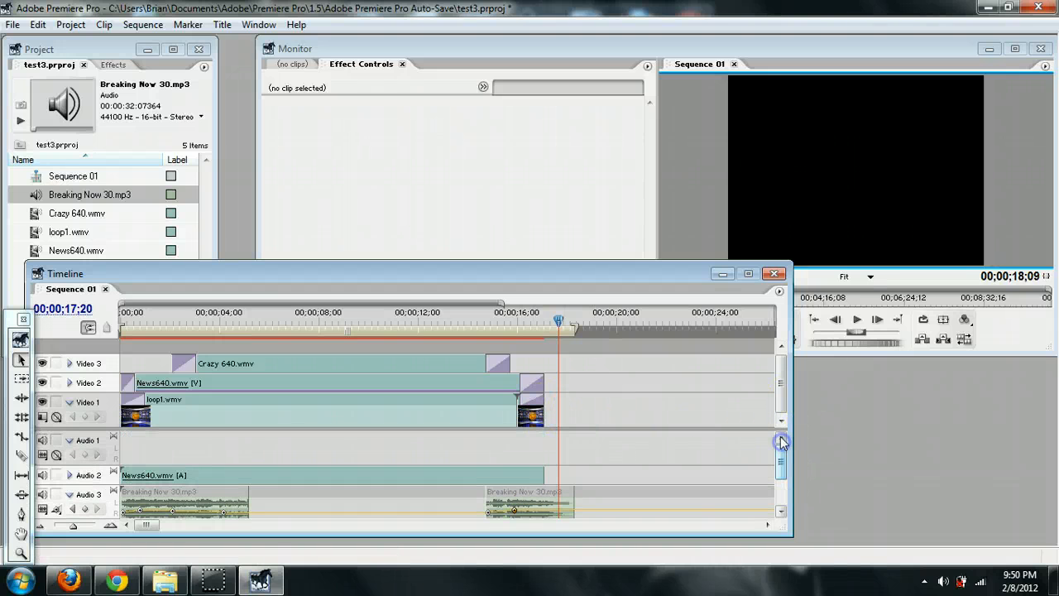
drag(779, 403, 781, 414)
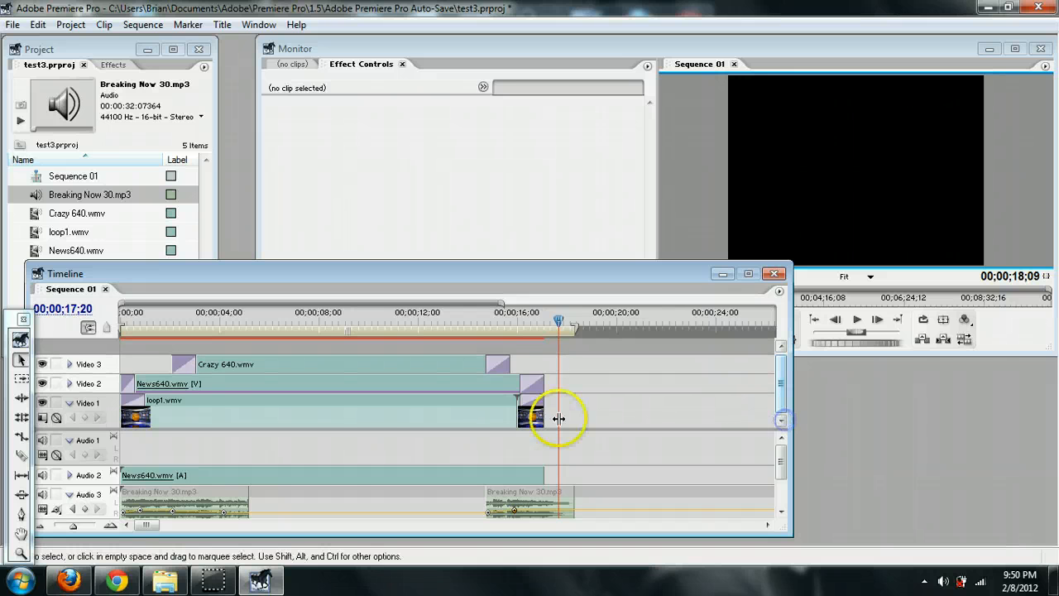